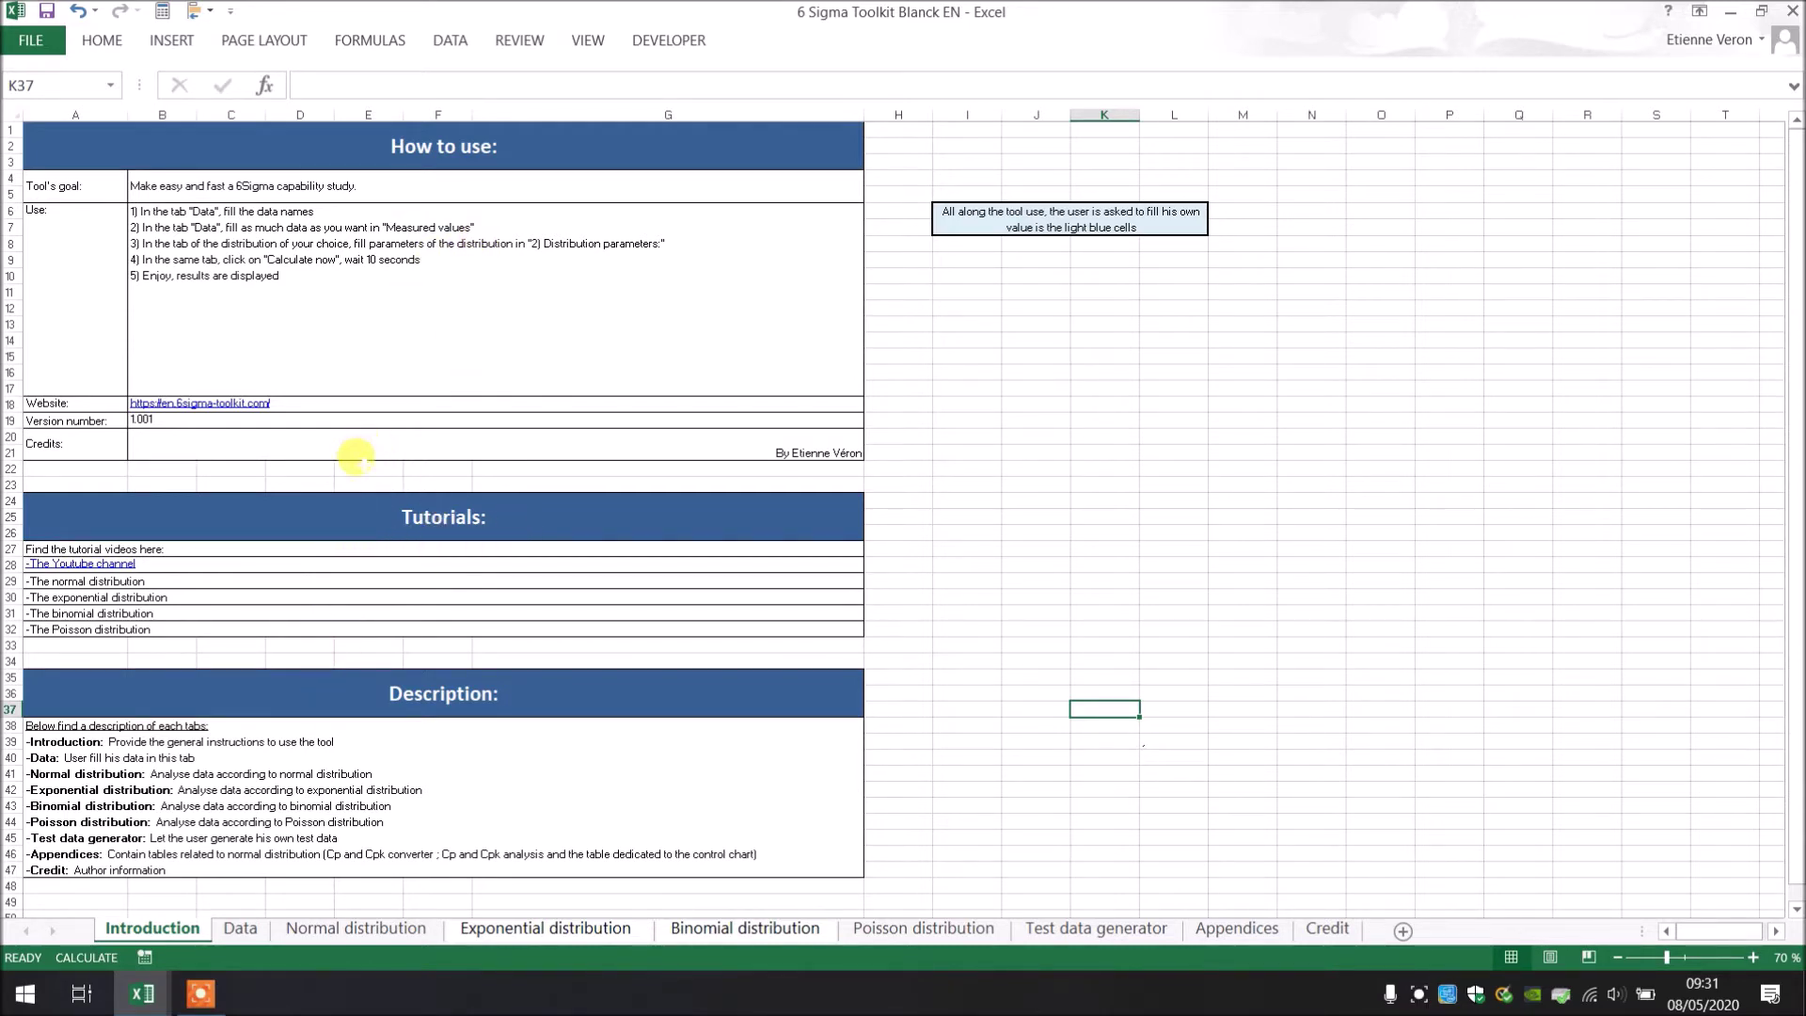
# Step: Go to the Data sheet and review the 'Turning' process name and 'Test 1' user note header cells
pyautogui.click(241, 931)
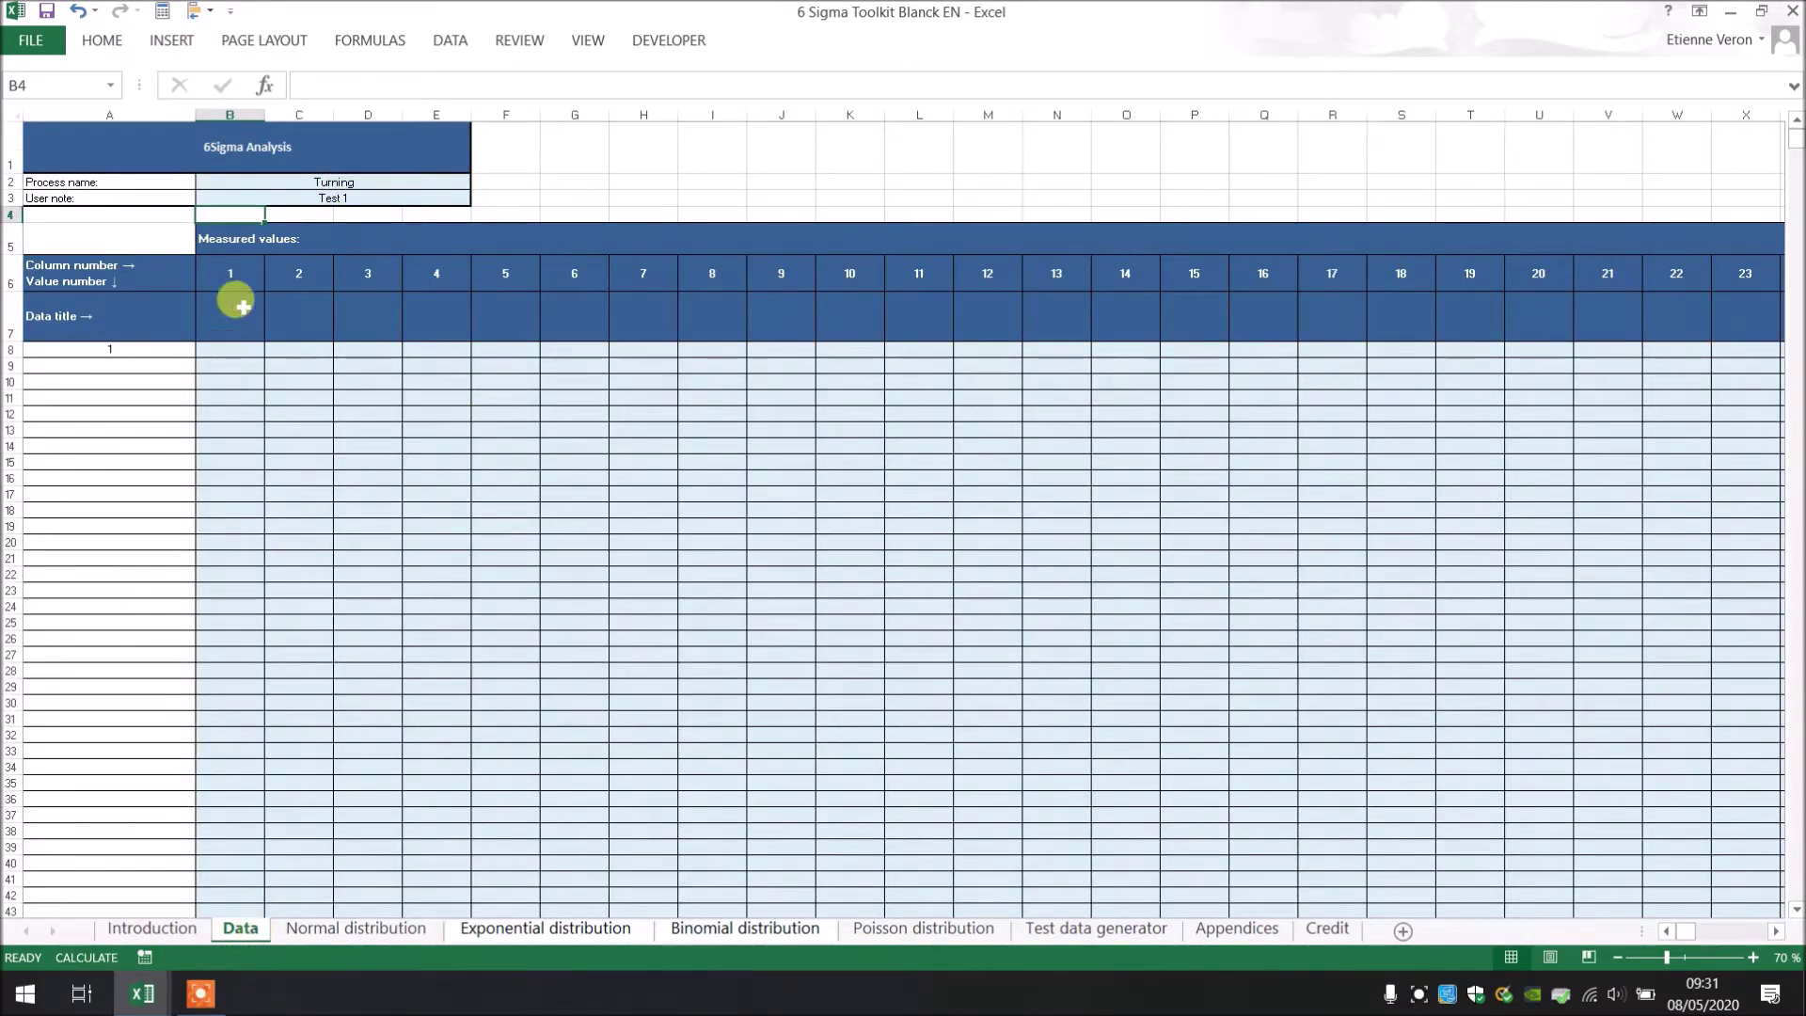
pyautogui.moveTo(280, 181); pyautogui.dragTo(297, 200)
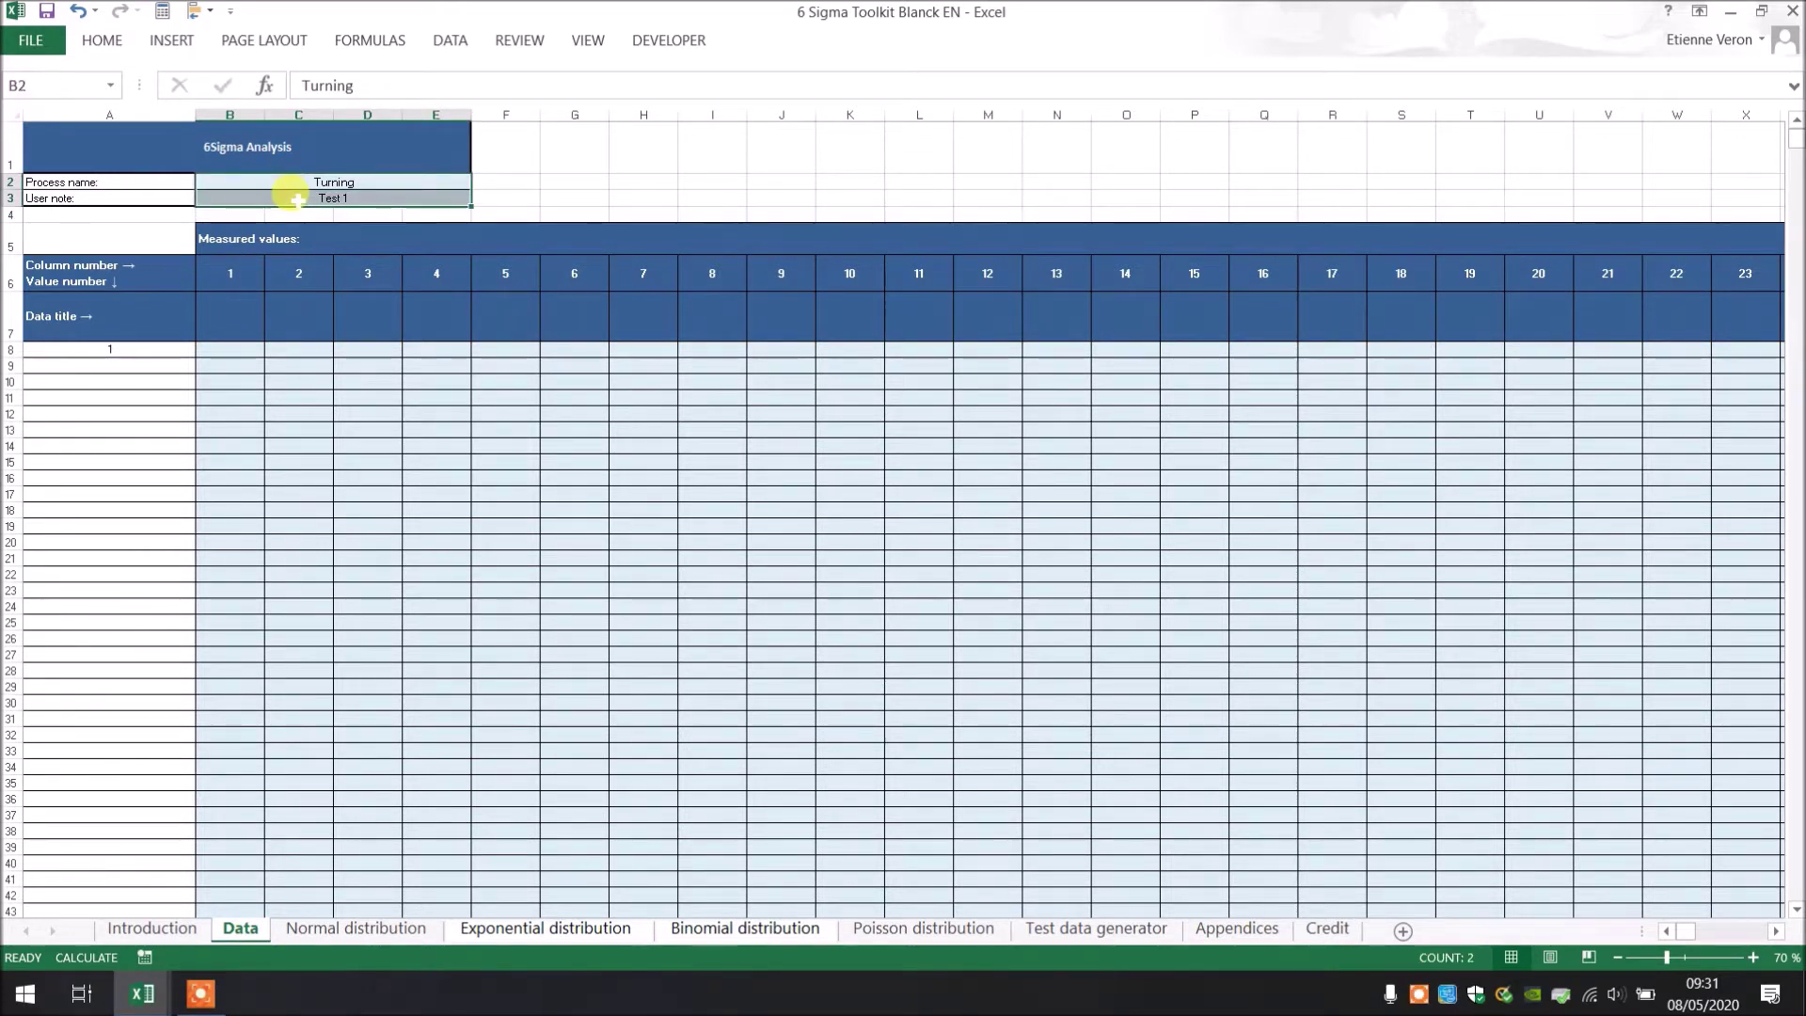
pyautogui.click(479, 179)
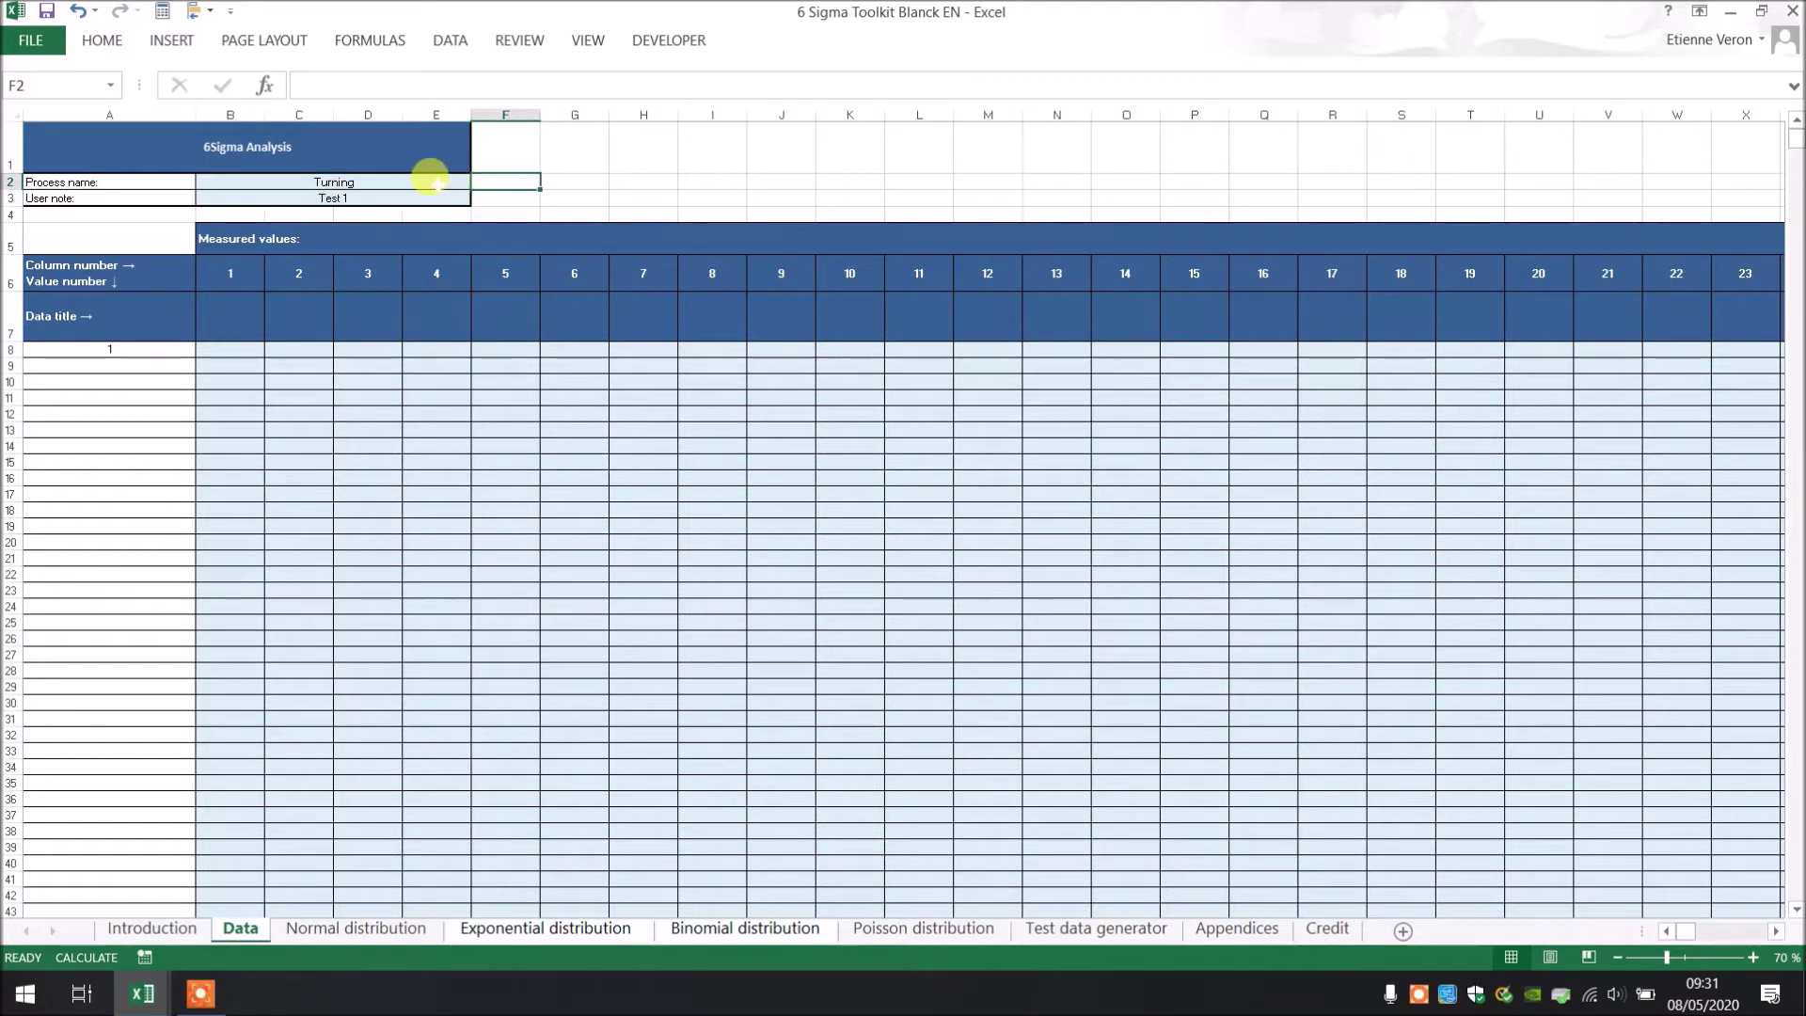
pyautogui.click(428, 179)
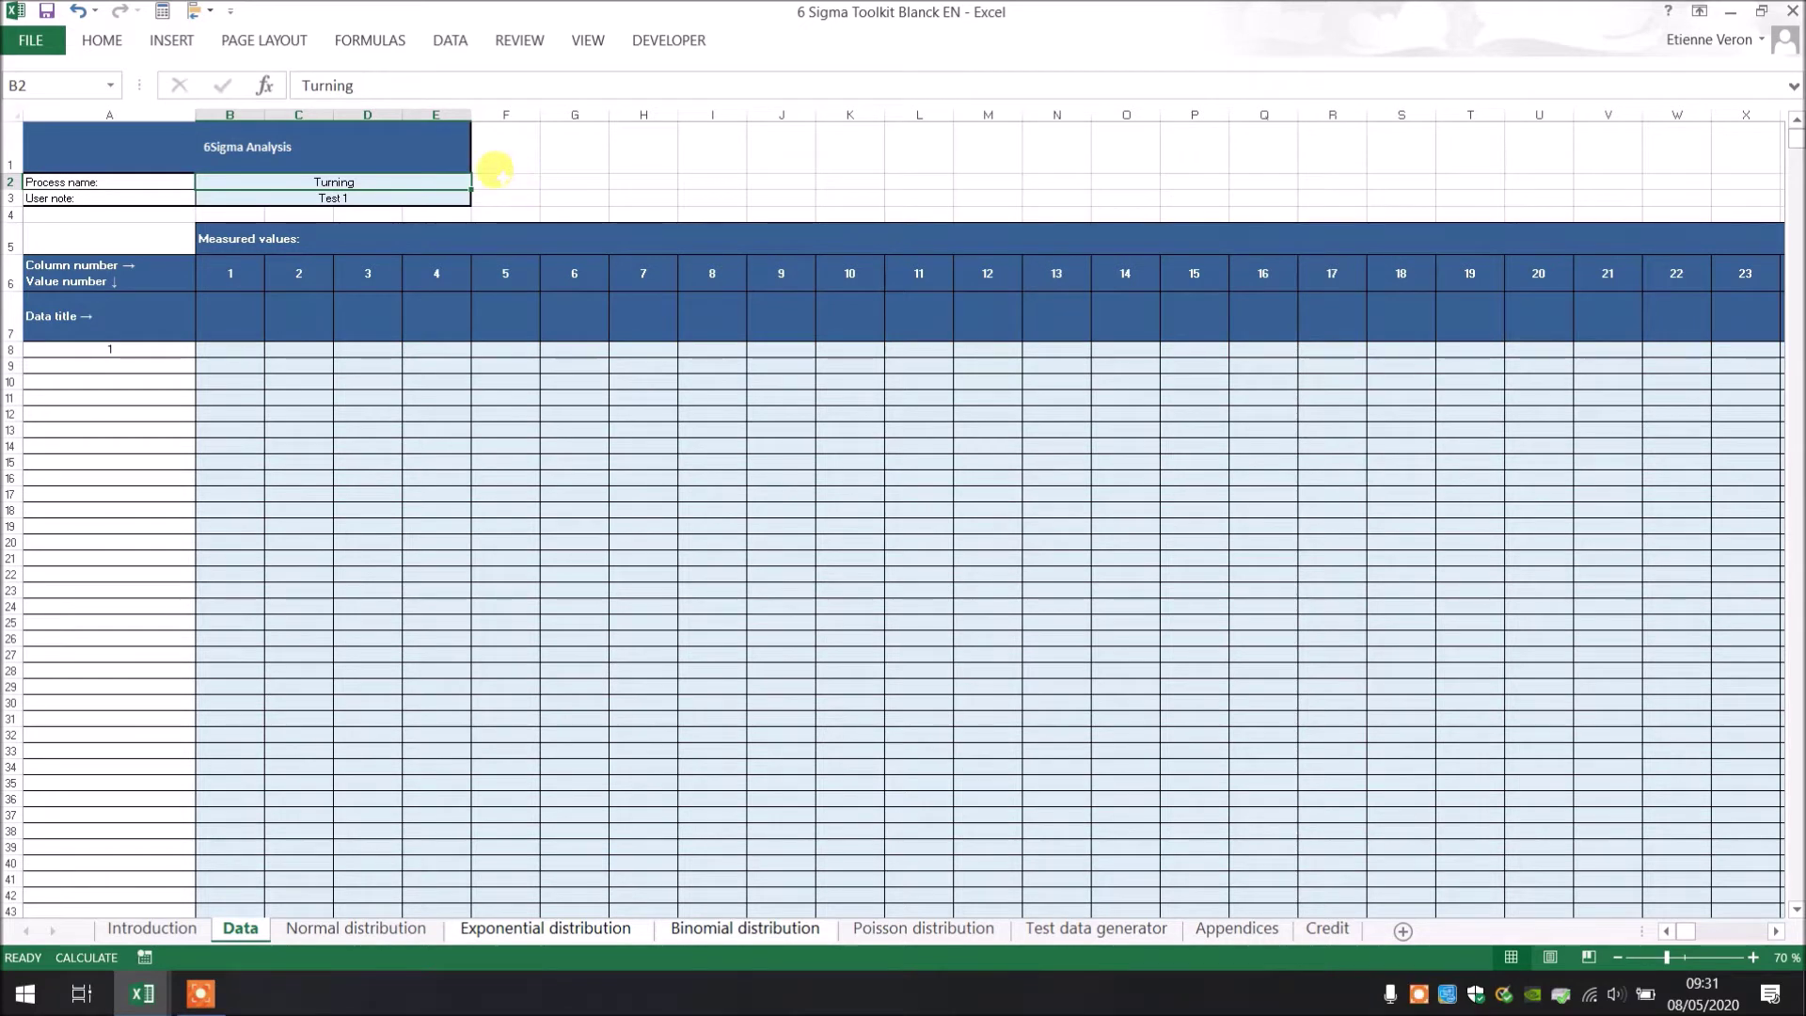
pyautogui.moveTo(496, 172); pyautogui.dragTo(370, 169)
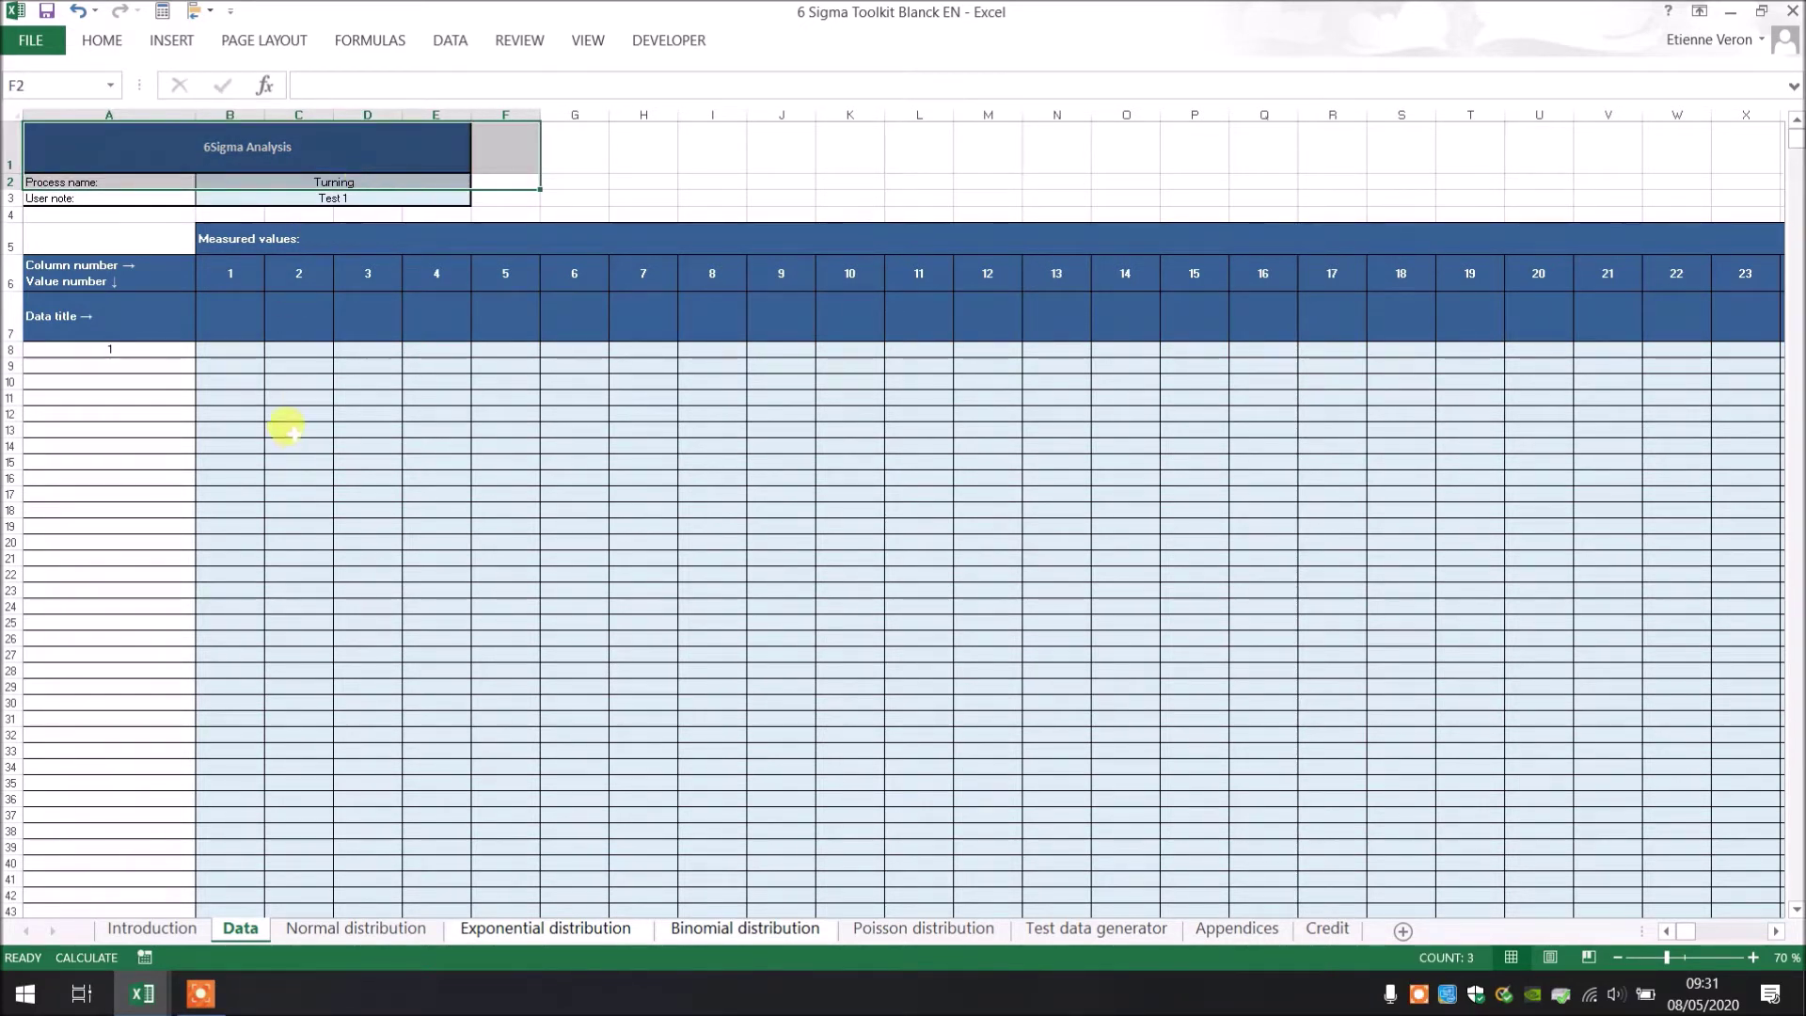
# Step: Copy the 'Diameters before actions' column, title included, from the Tutorial data workbook
pyautogui.moveTo(142, 993)
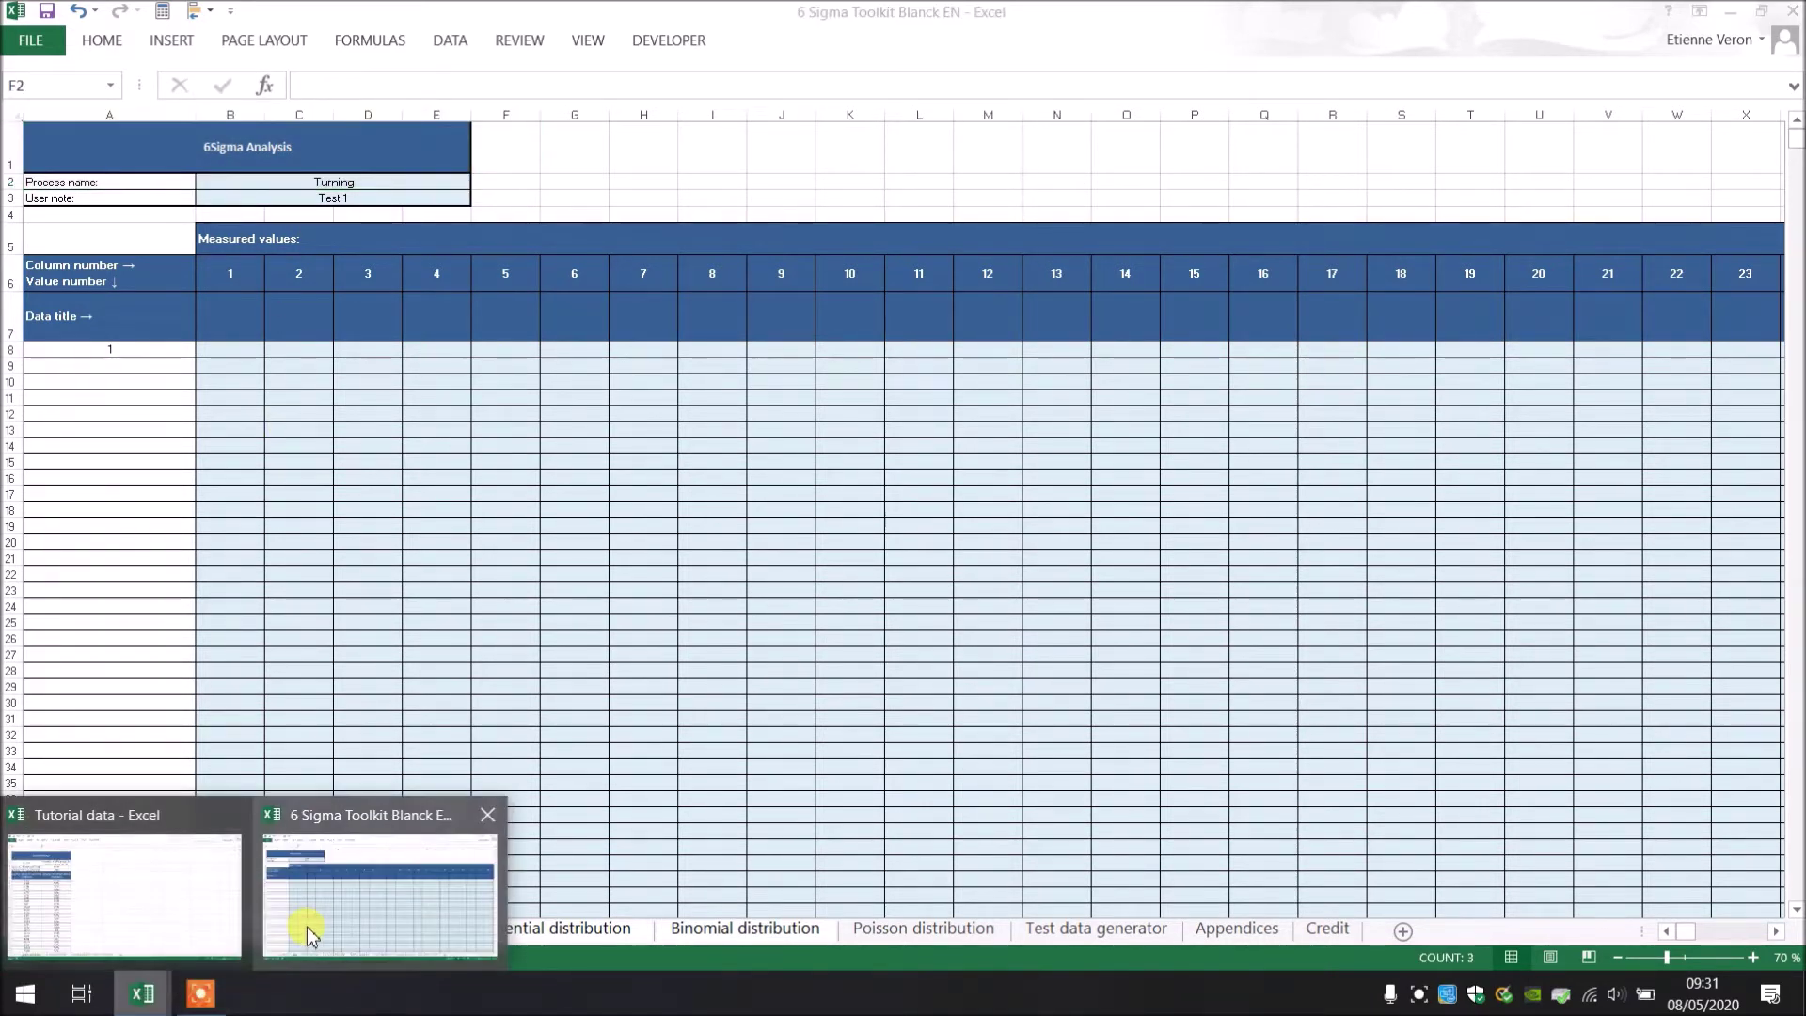
pyautogui.click(121, 934)
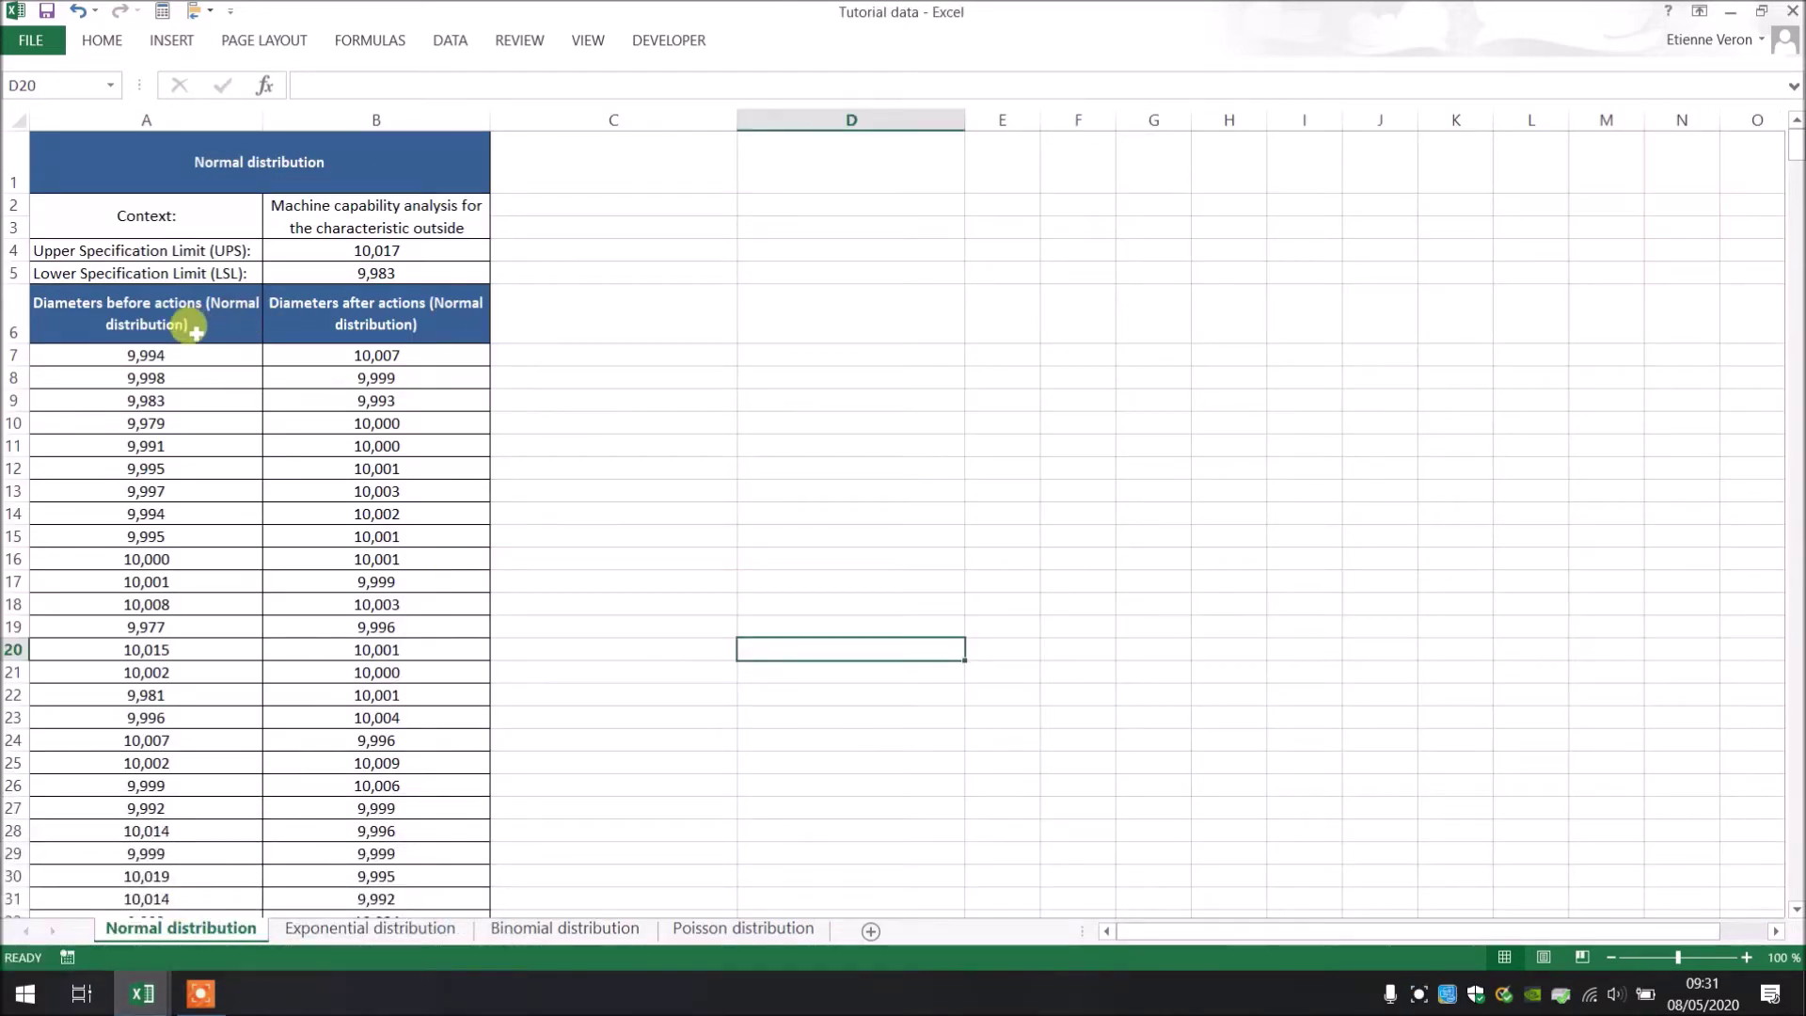
pyautogui.moveTo(190, 328)
pyautogui.mouseDown()
pyautogui.moveTo(182, 395)
pyautogui.moveTo(181, 354)
pyautogui.moveTo(182, 371)
pyautogui.mouseUp()
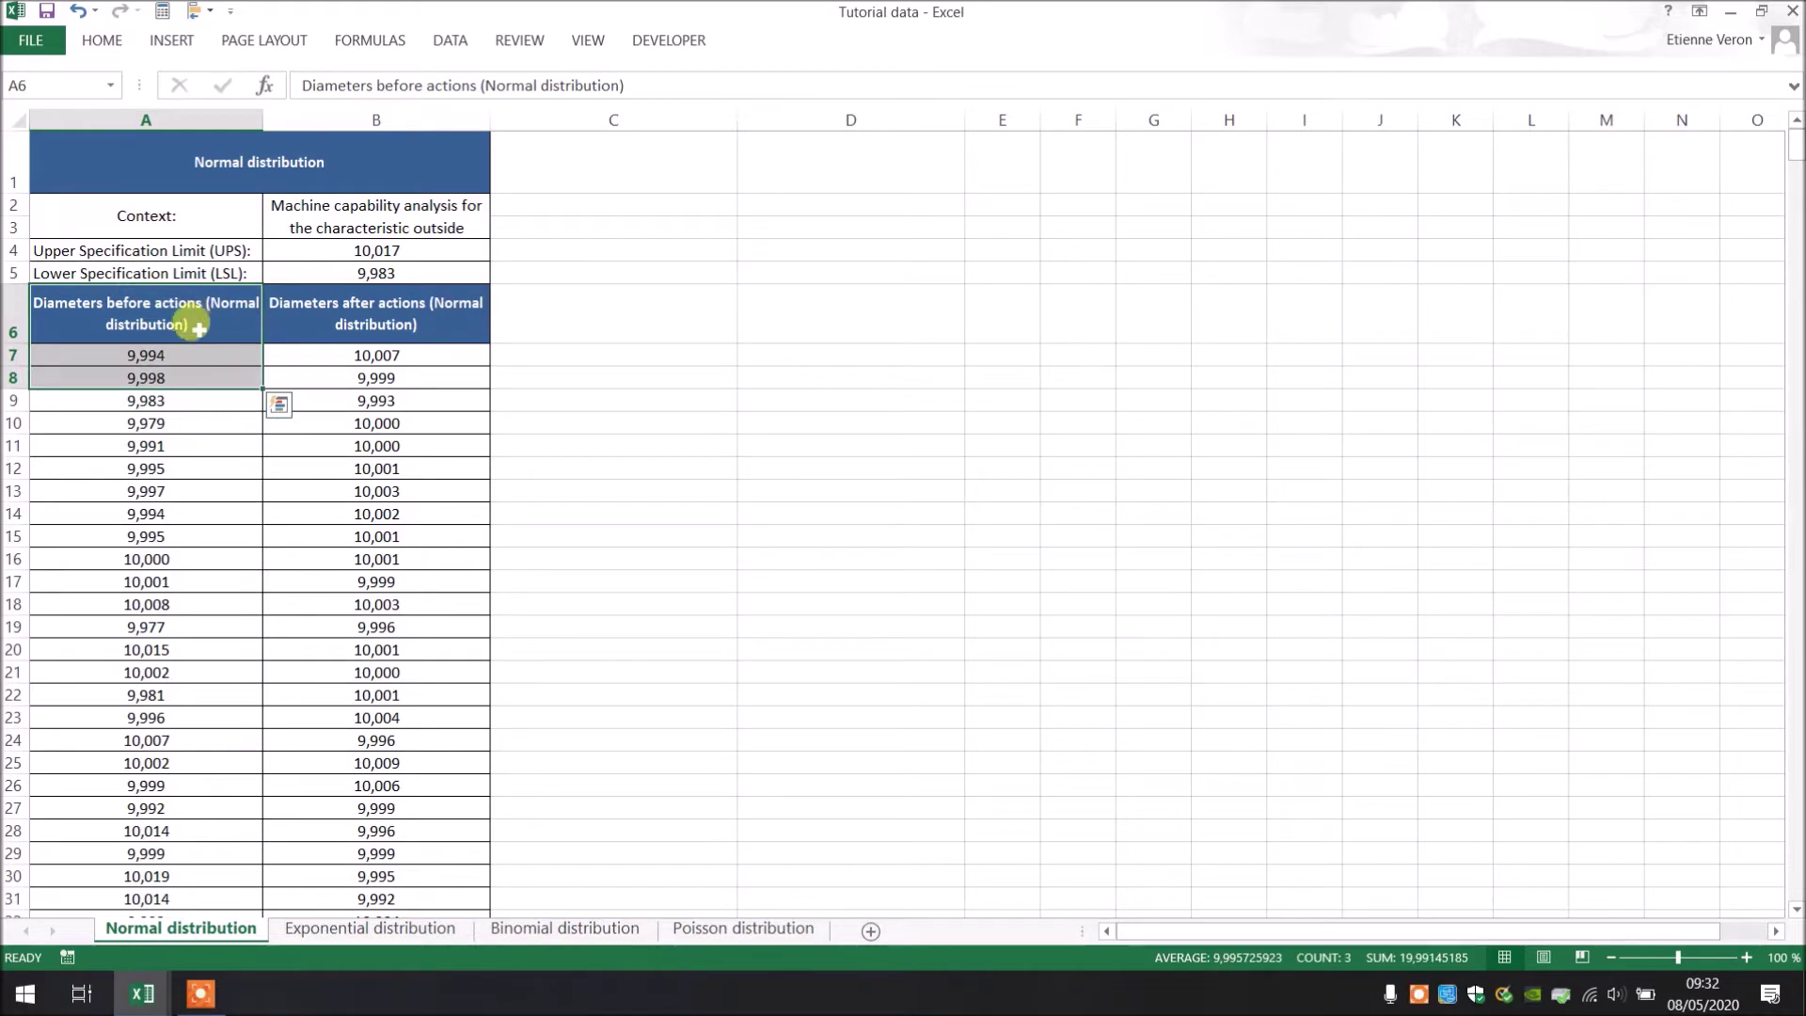
pyautogui.click(189, 327)
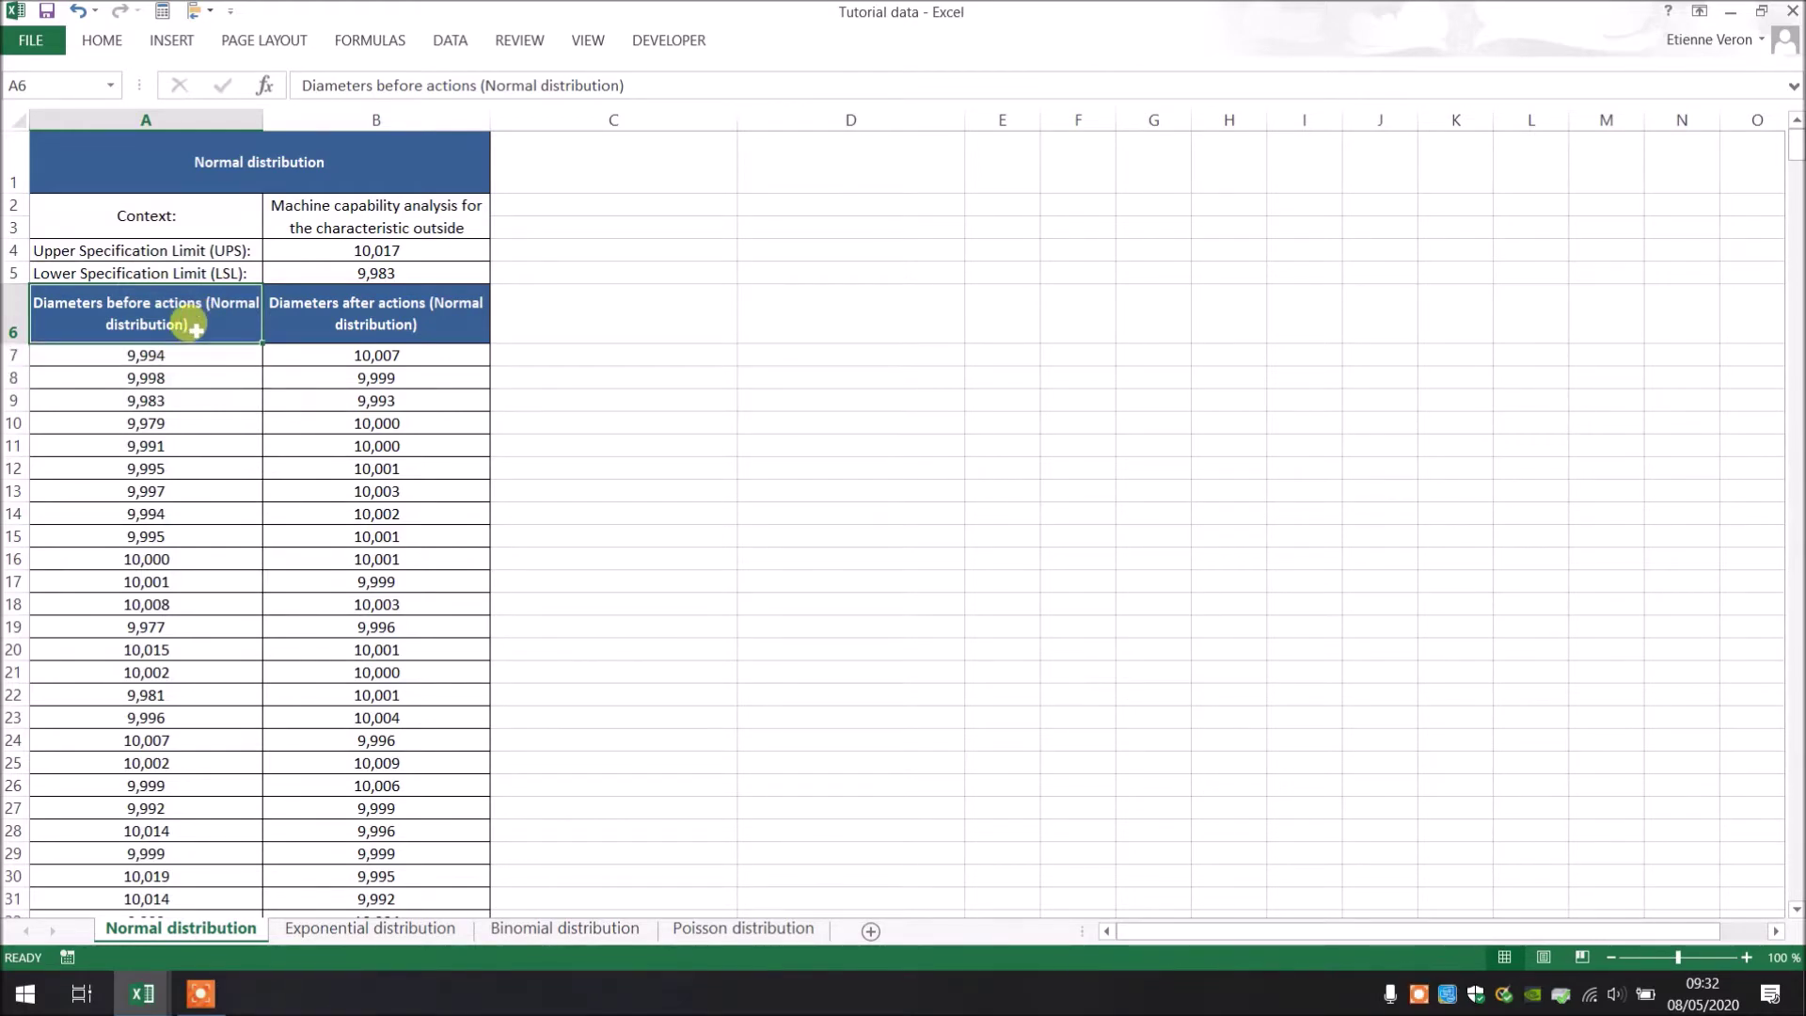
pyautogui.hotkey('ctrl', 'shift', 'Down')
pyautogui.hotkey('ctrl', 'c')
pyautogui.rightClick(186, 360)
pyautogui.press('Escape')
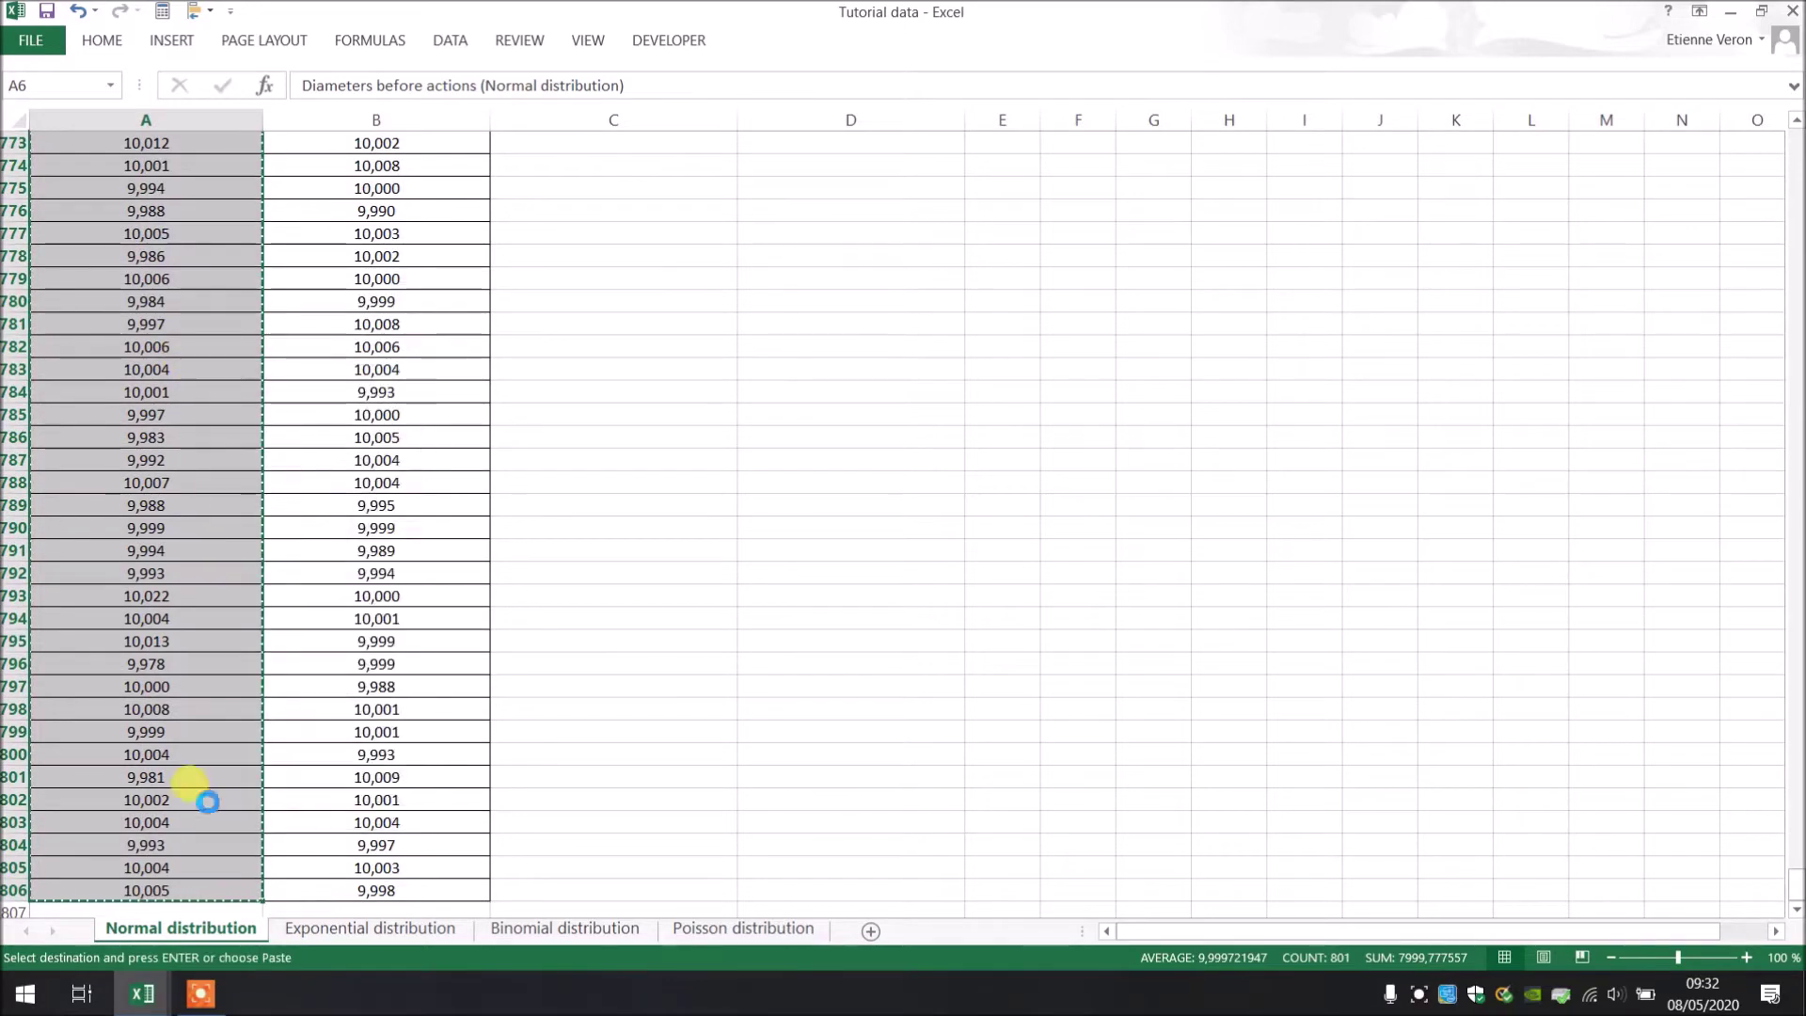
pyautogui.hotkey('ctrl', 'shift', 'Up')
# Step: Paste the copied diameters as plain values into cell B7 of the toolkit's Data sheet
pyautogui.click(142, 993)
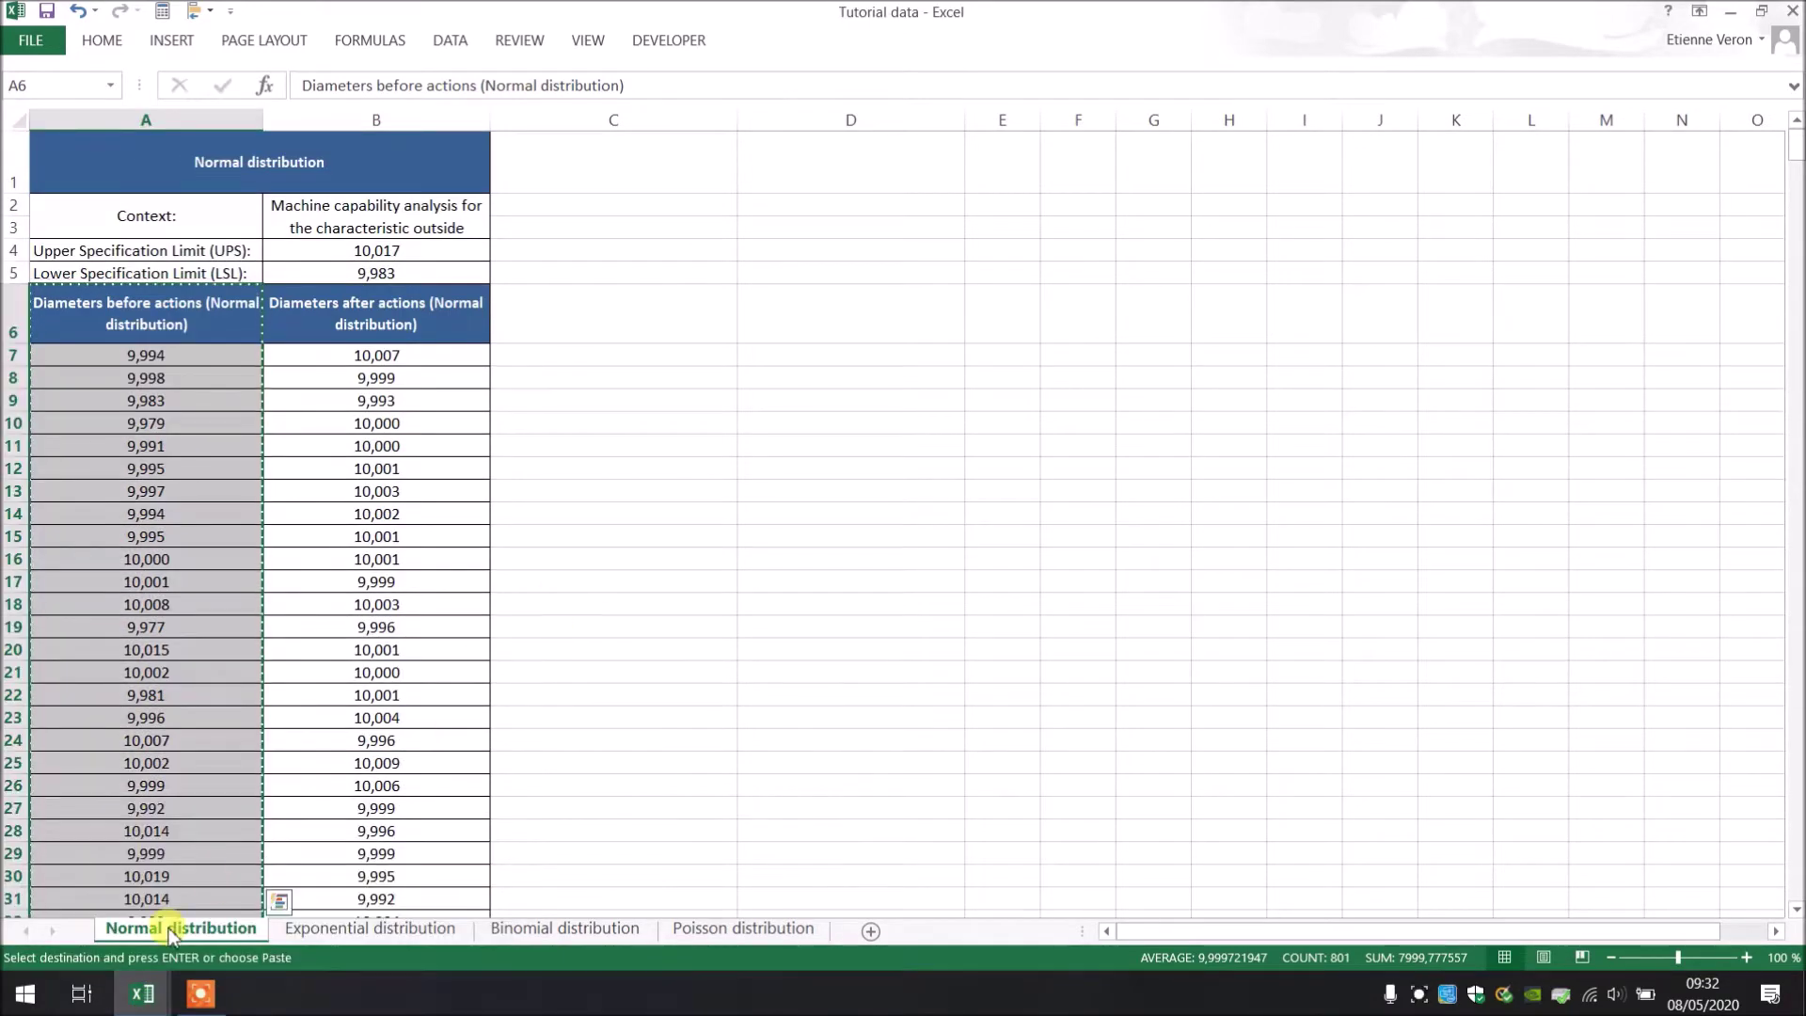
pyautogui.moveTo(142, 993)
pyautogui.click(344, 893)
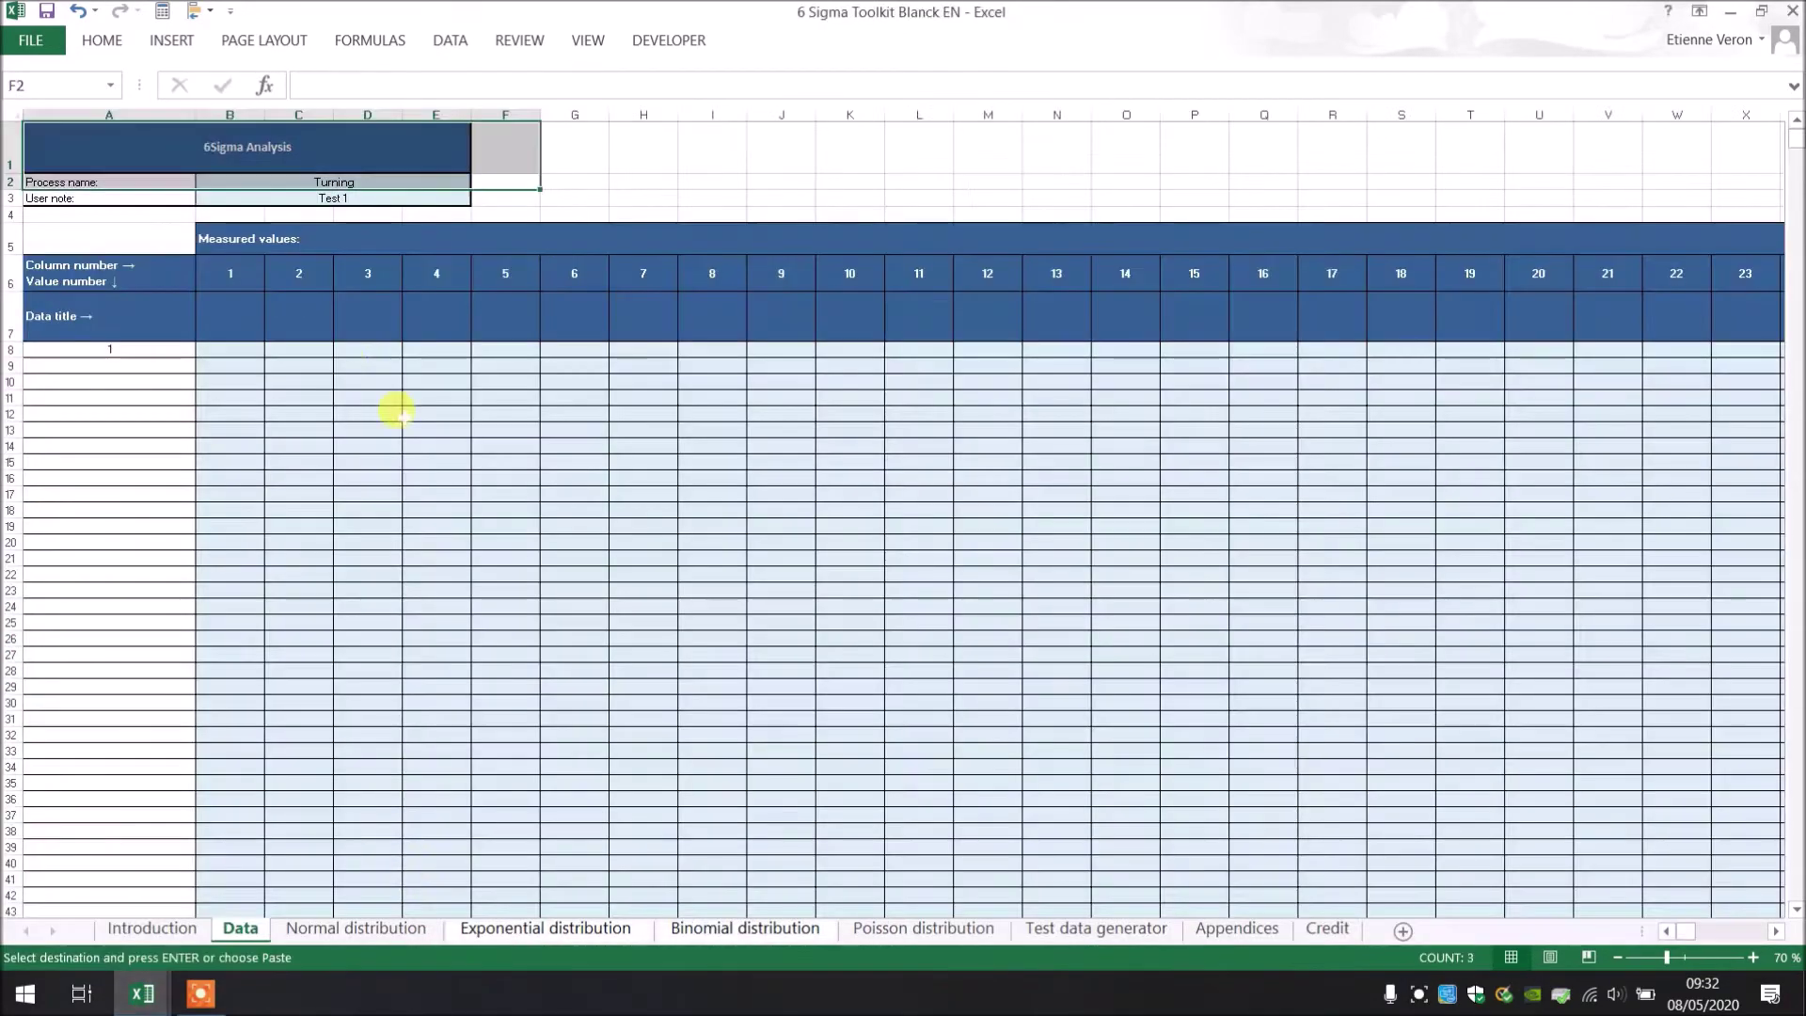
pyautogui.rightClick(250, 305)
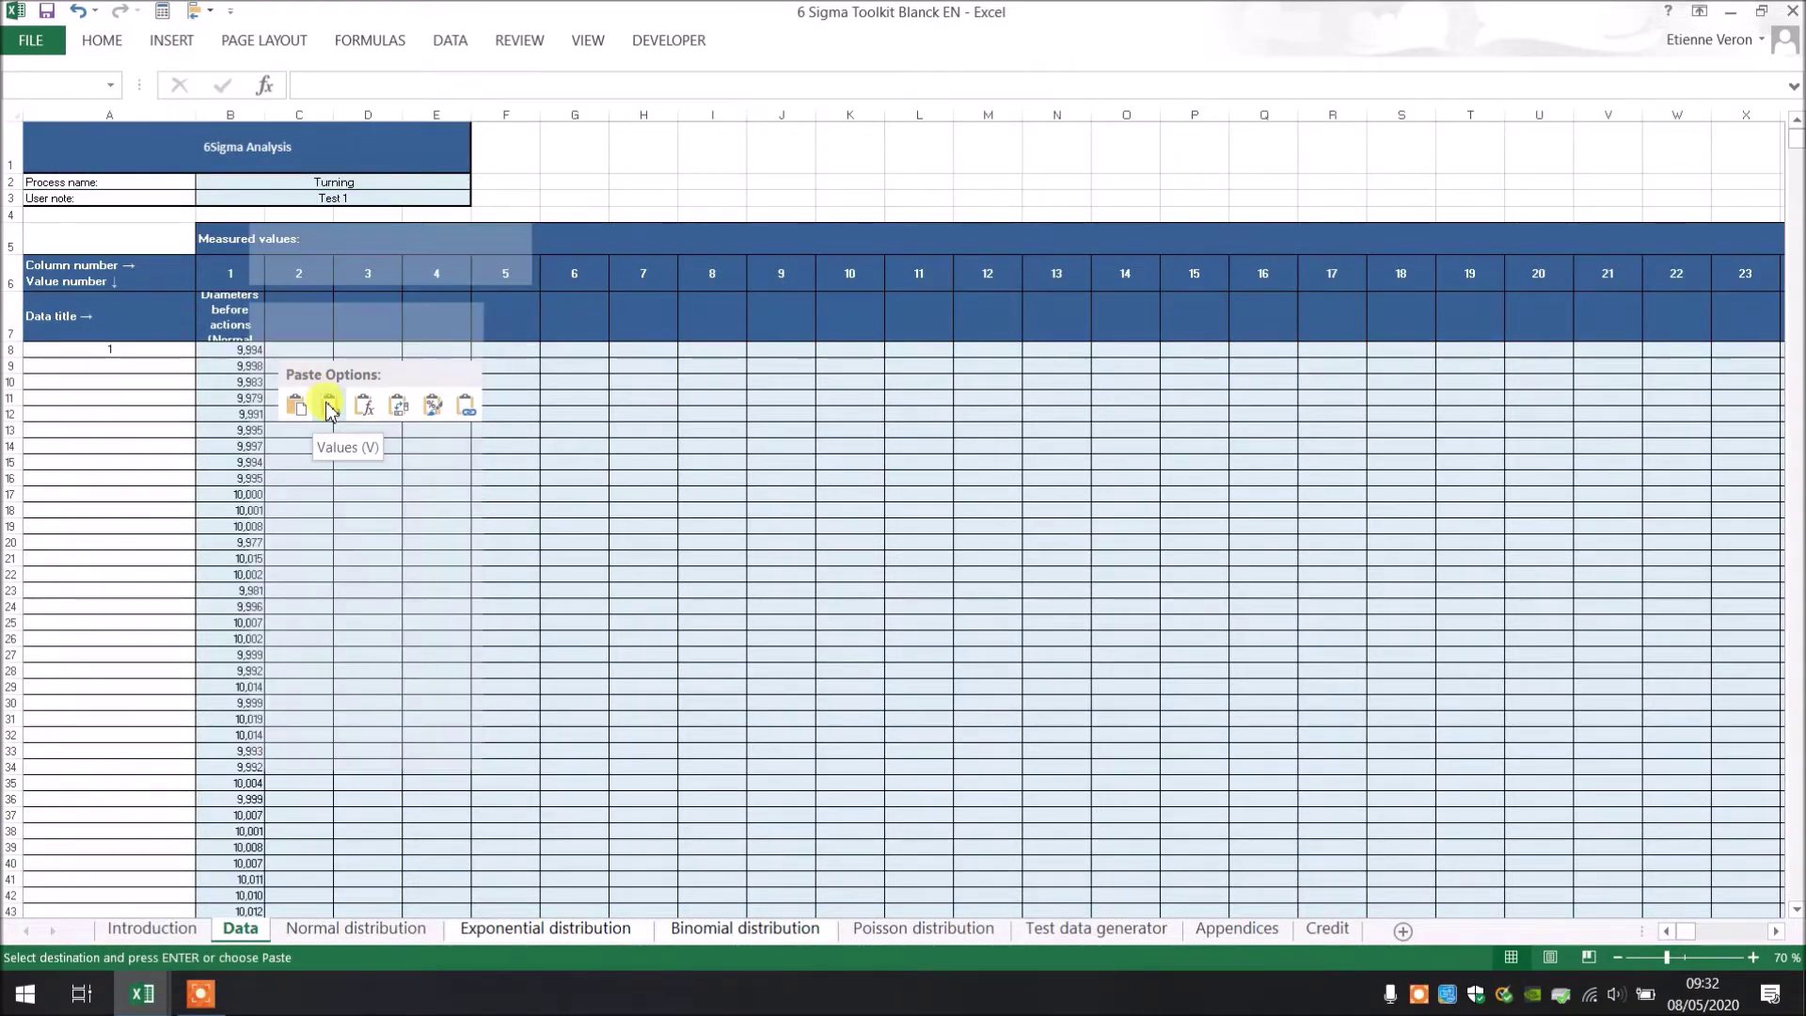
pyautogui.click(329, 405)
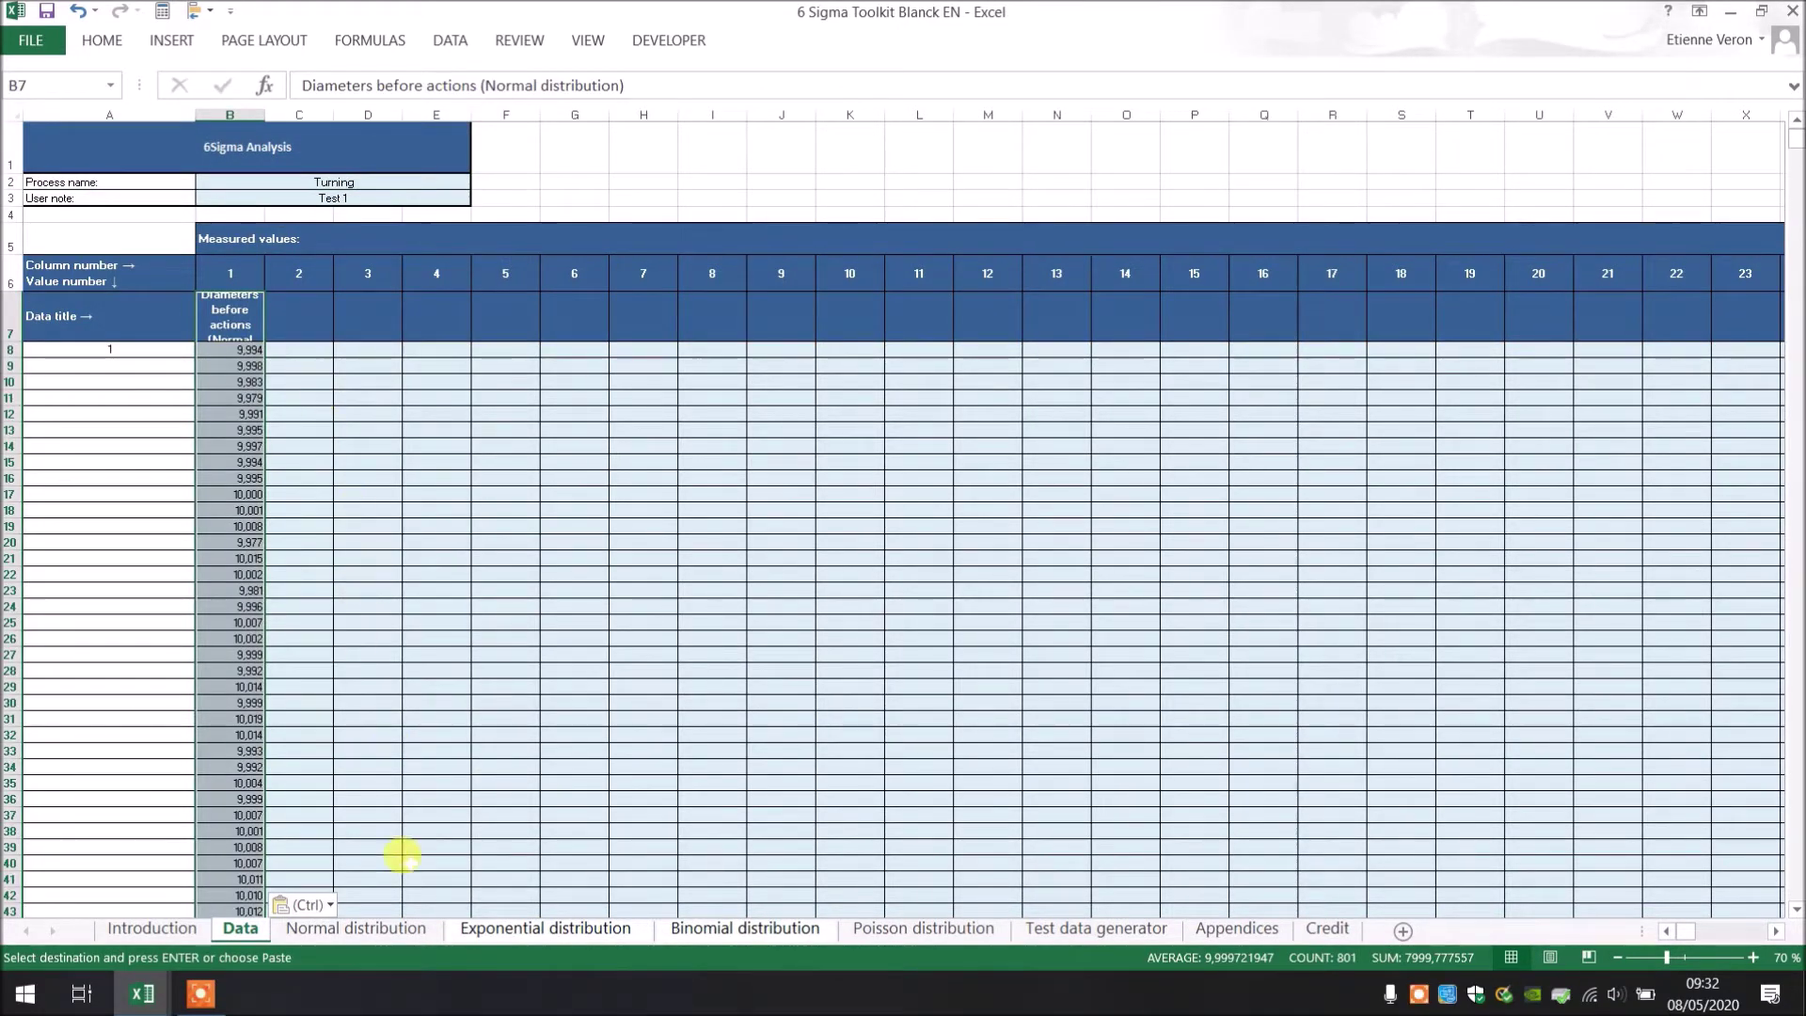
# Step: On the Normal distribution sheet, choose the before-action diameters as the analysed data
pyautogui.click(389, 931)
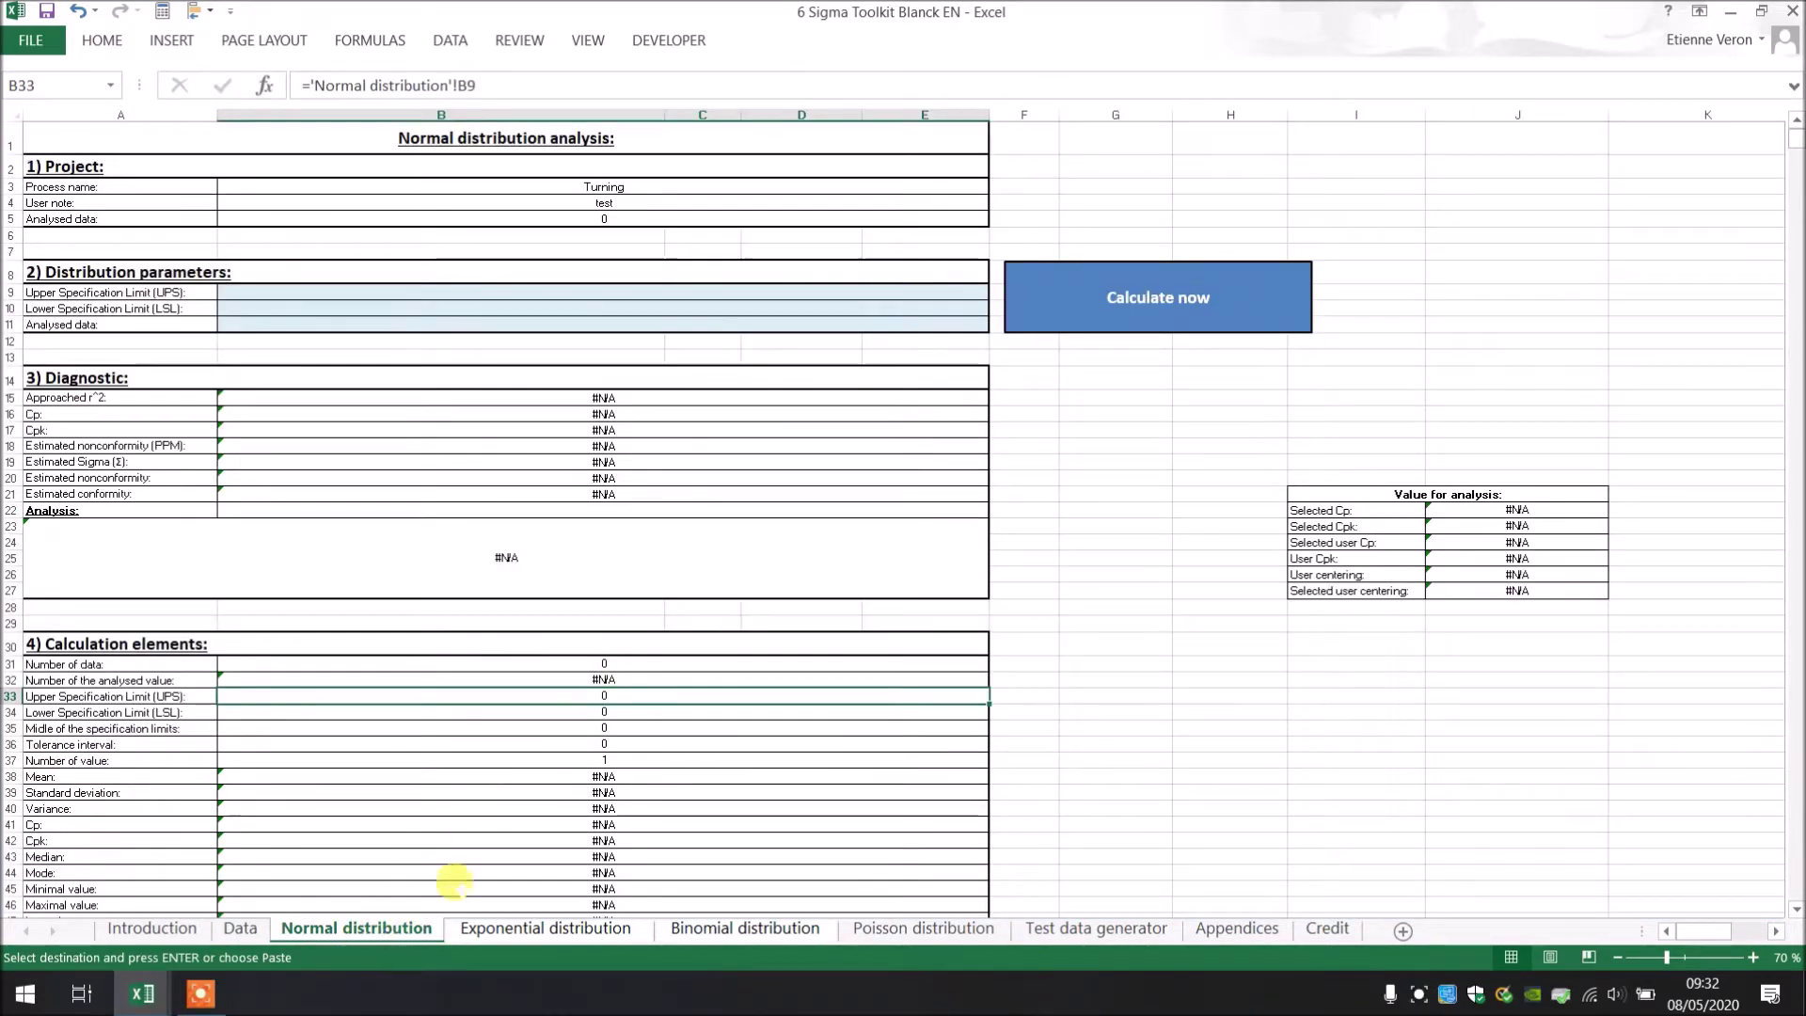
pyautogui.click(966, 323)
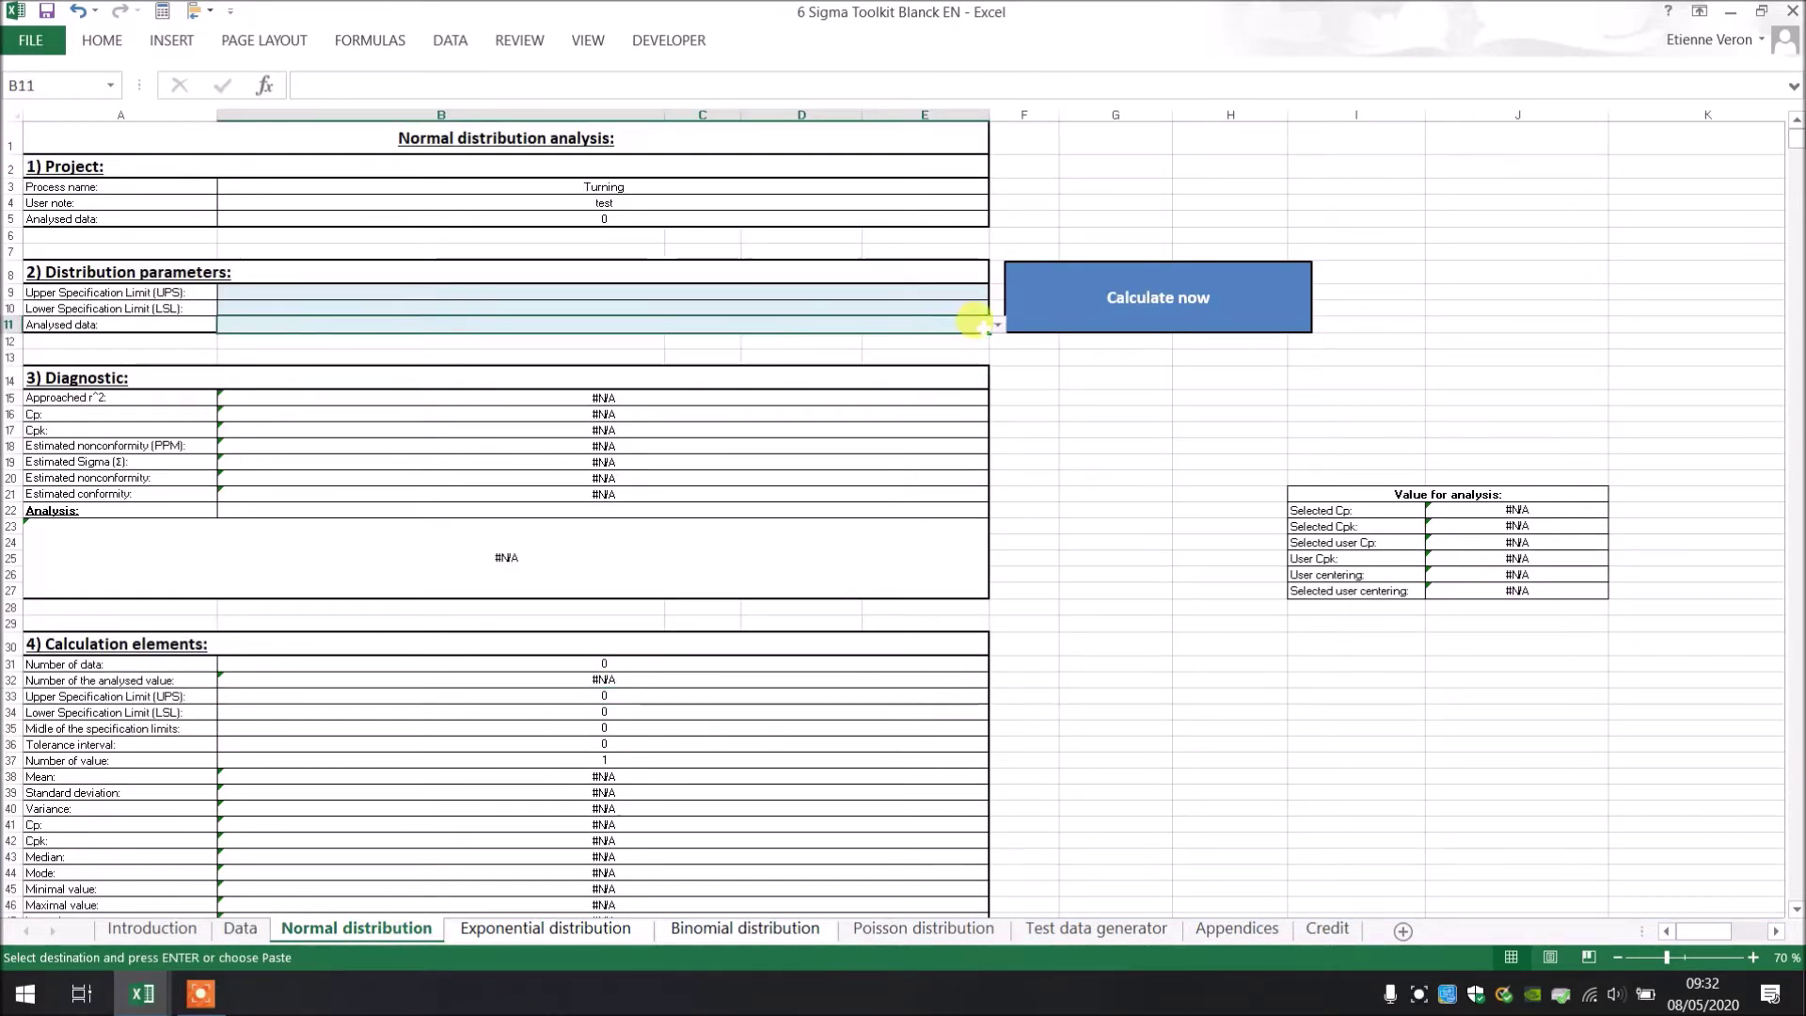
pyautogui.click(997, 326)
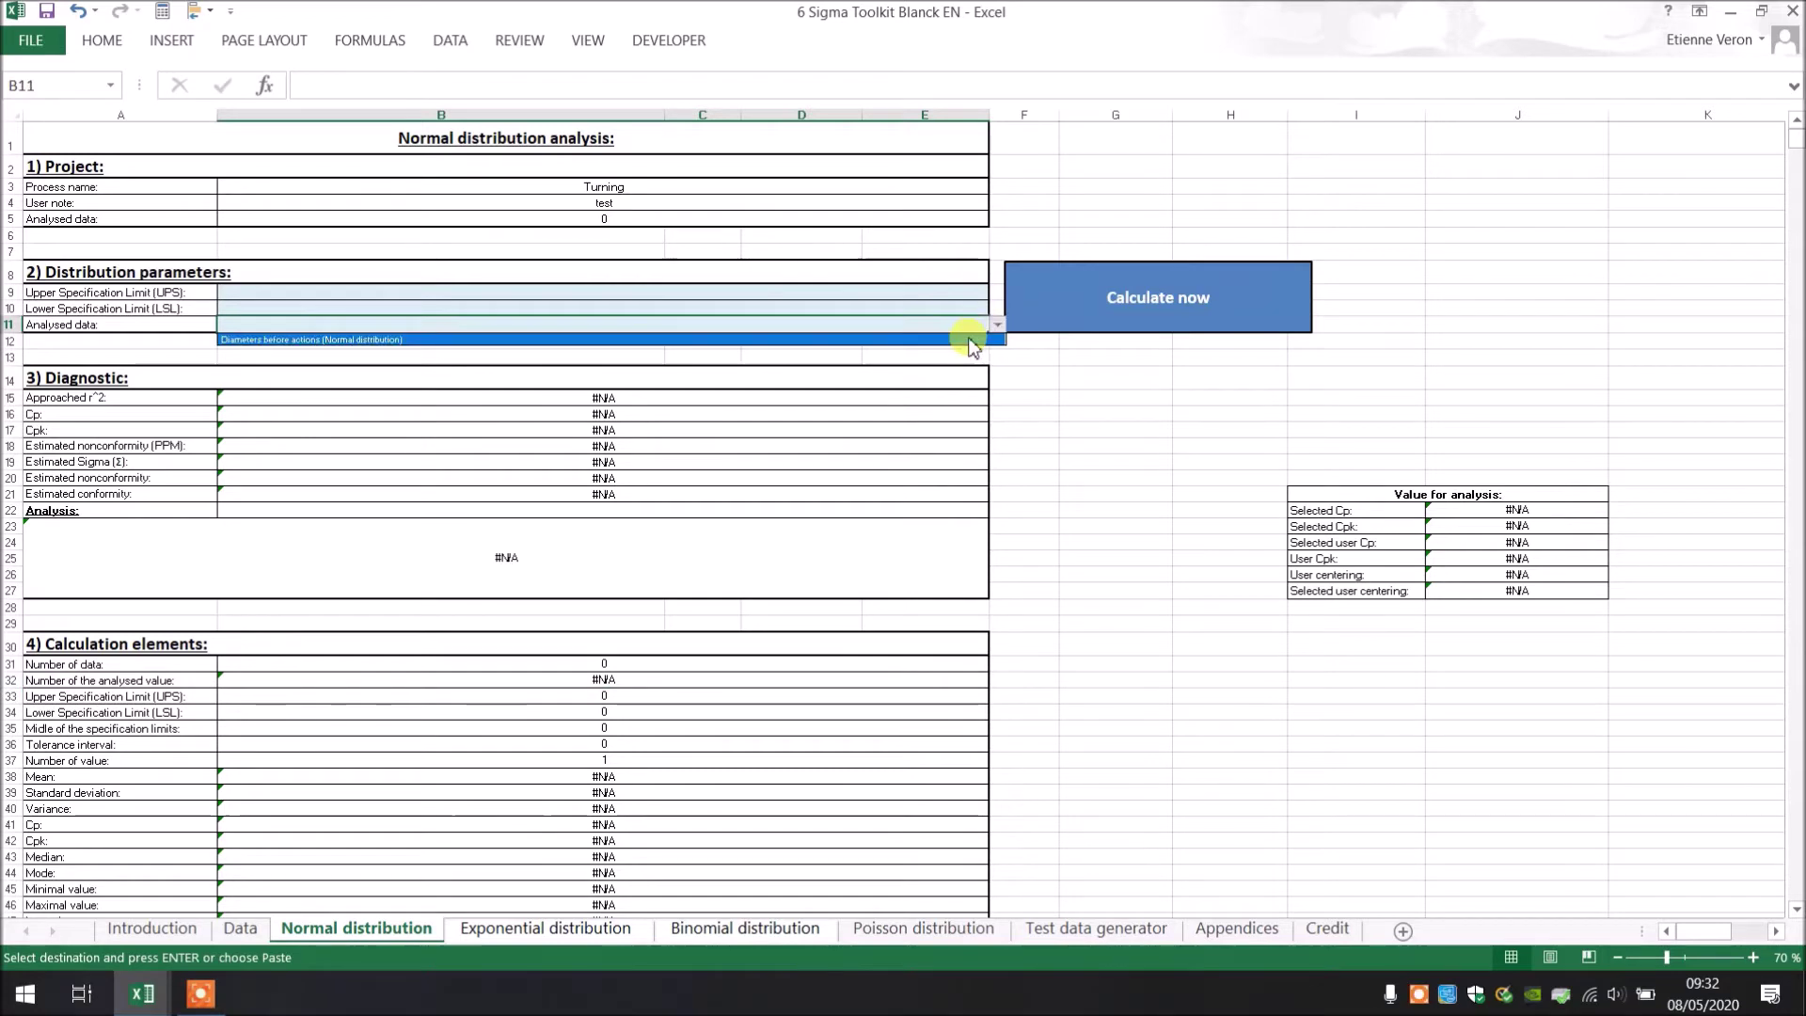
pyautogui.click(971, 339)
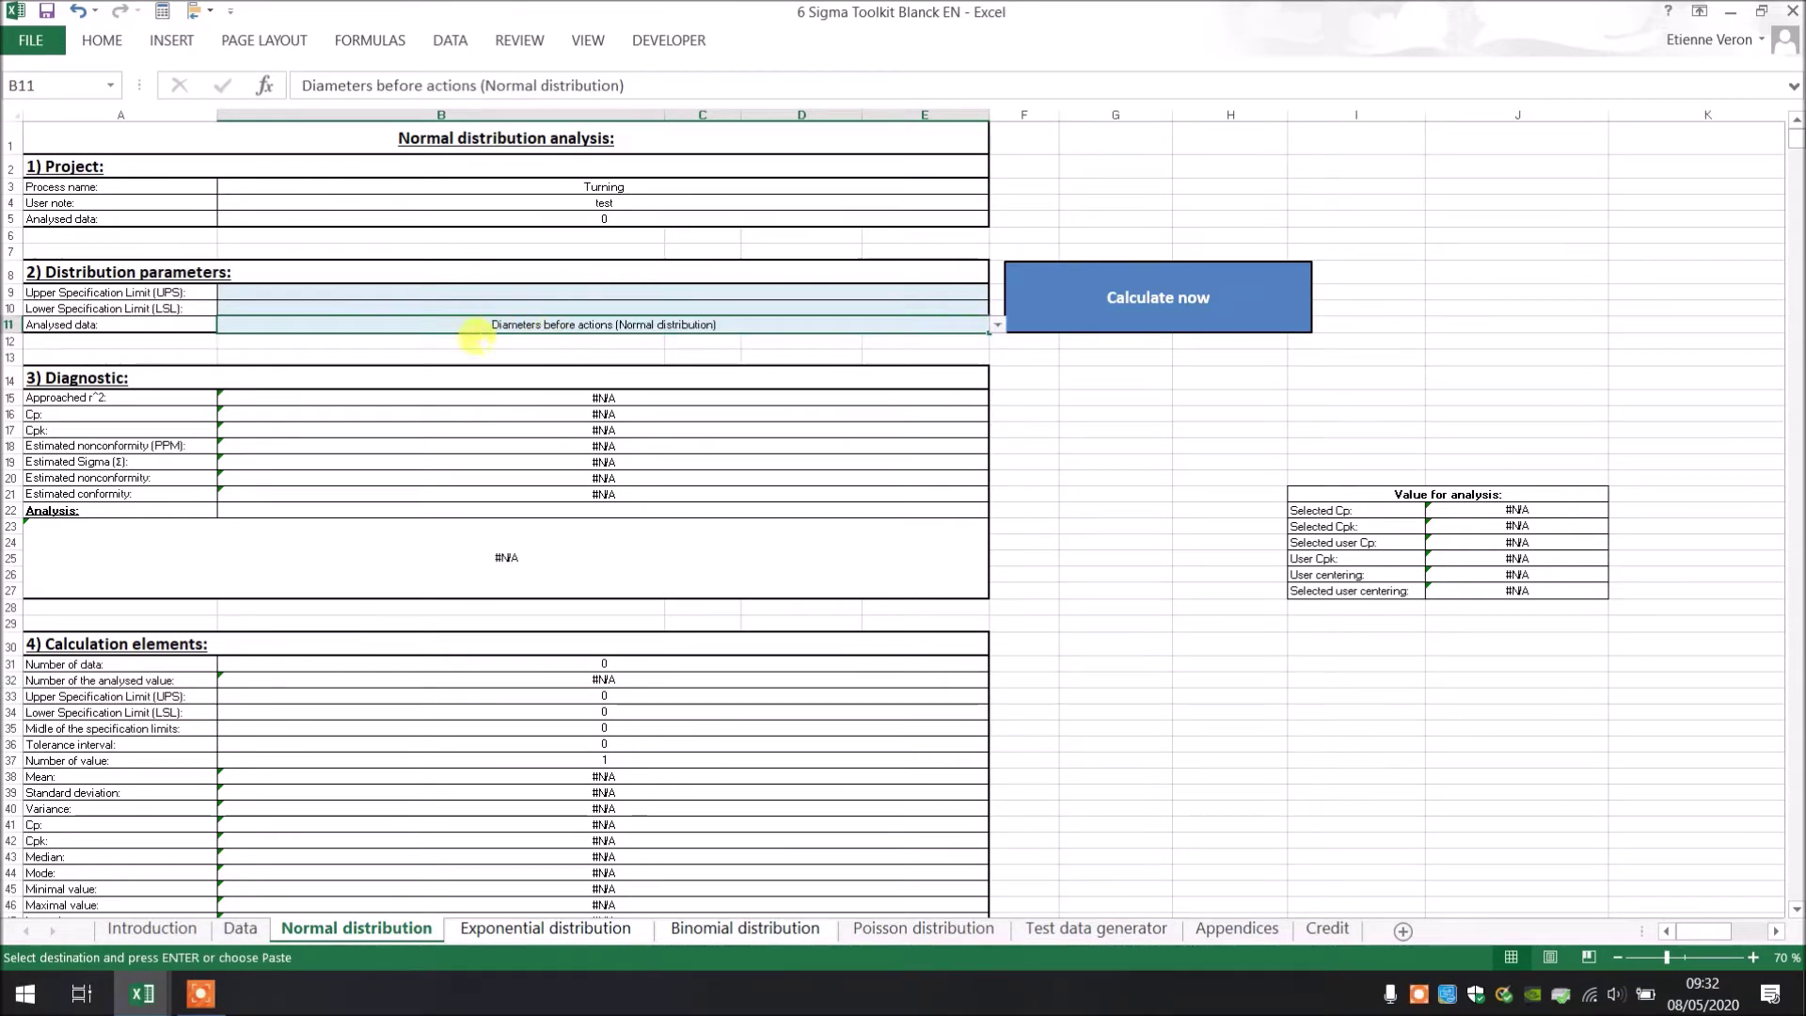
# Step: Enter upper limit 10,017 and lower limit 9,983, then run Calculate now
pyautogui.click(846, 305)
pyautogui.click(843, 292)
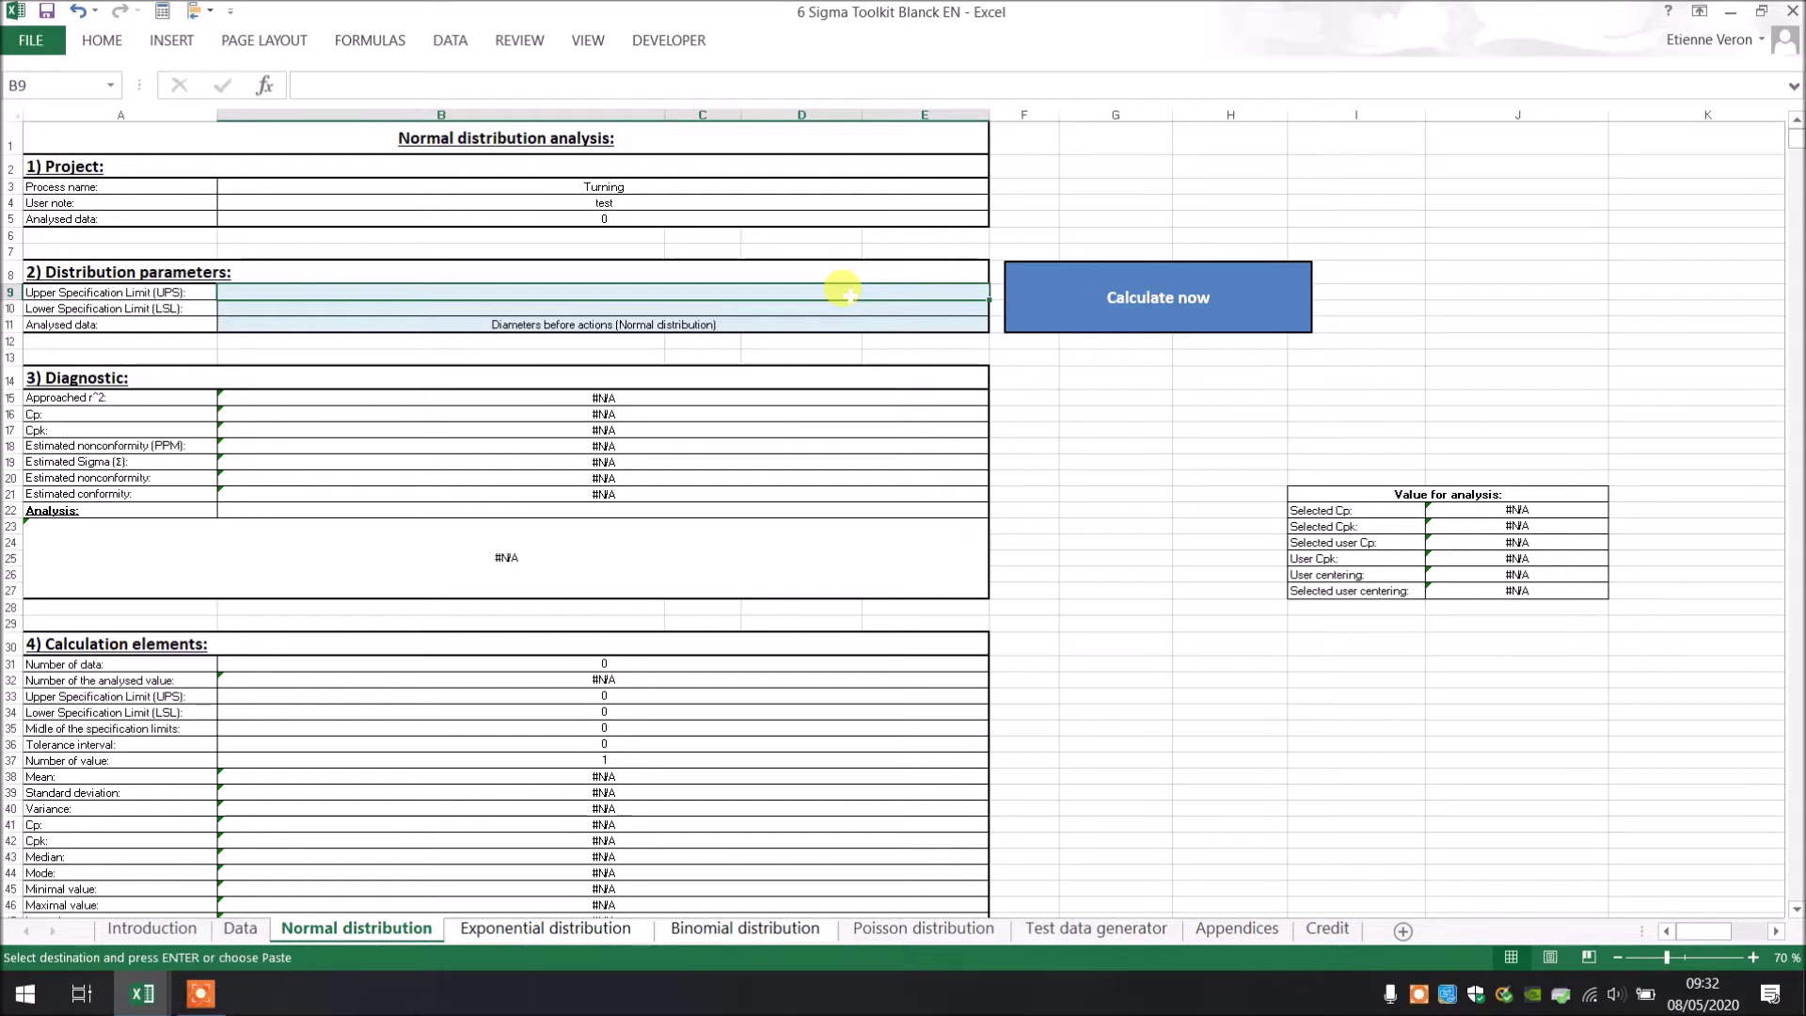
pyautogui.write('10,0')
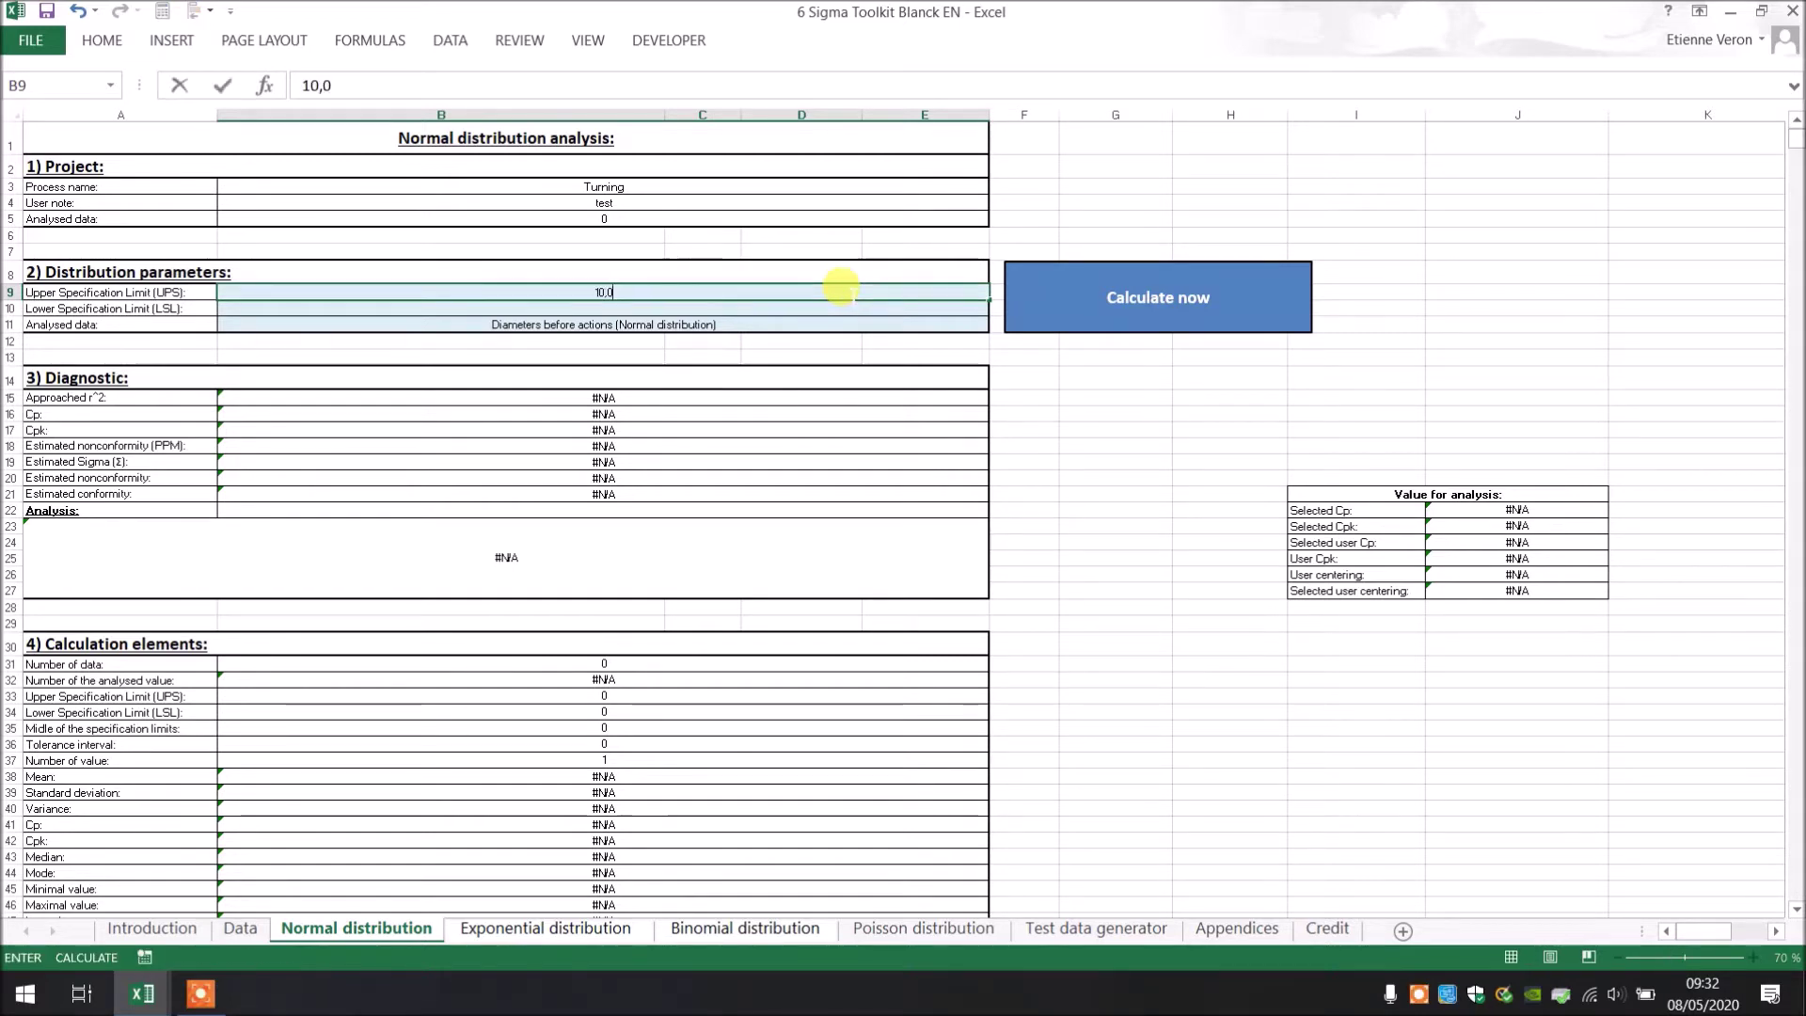
pyautogui.write('17')
pyautogui.press('Return')
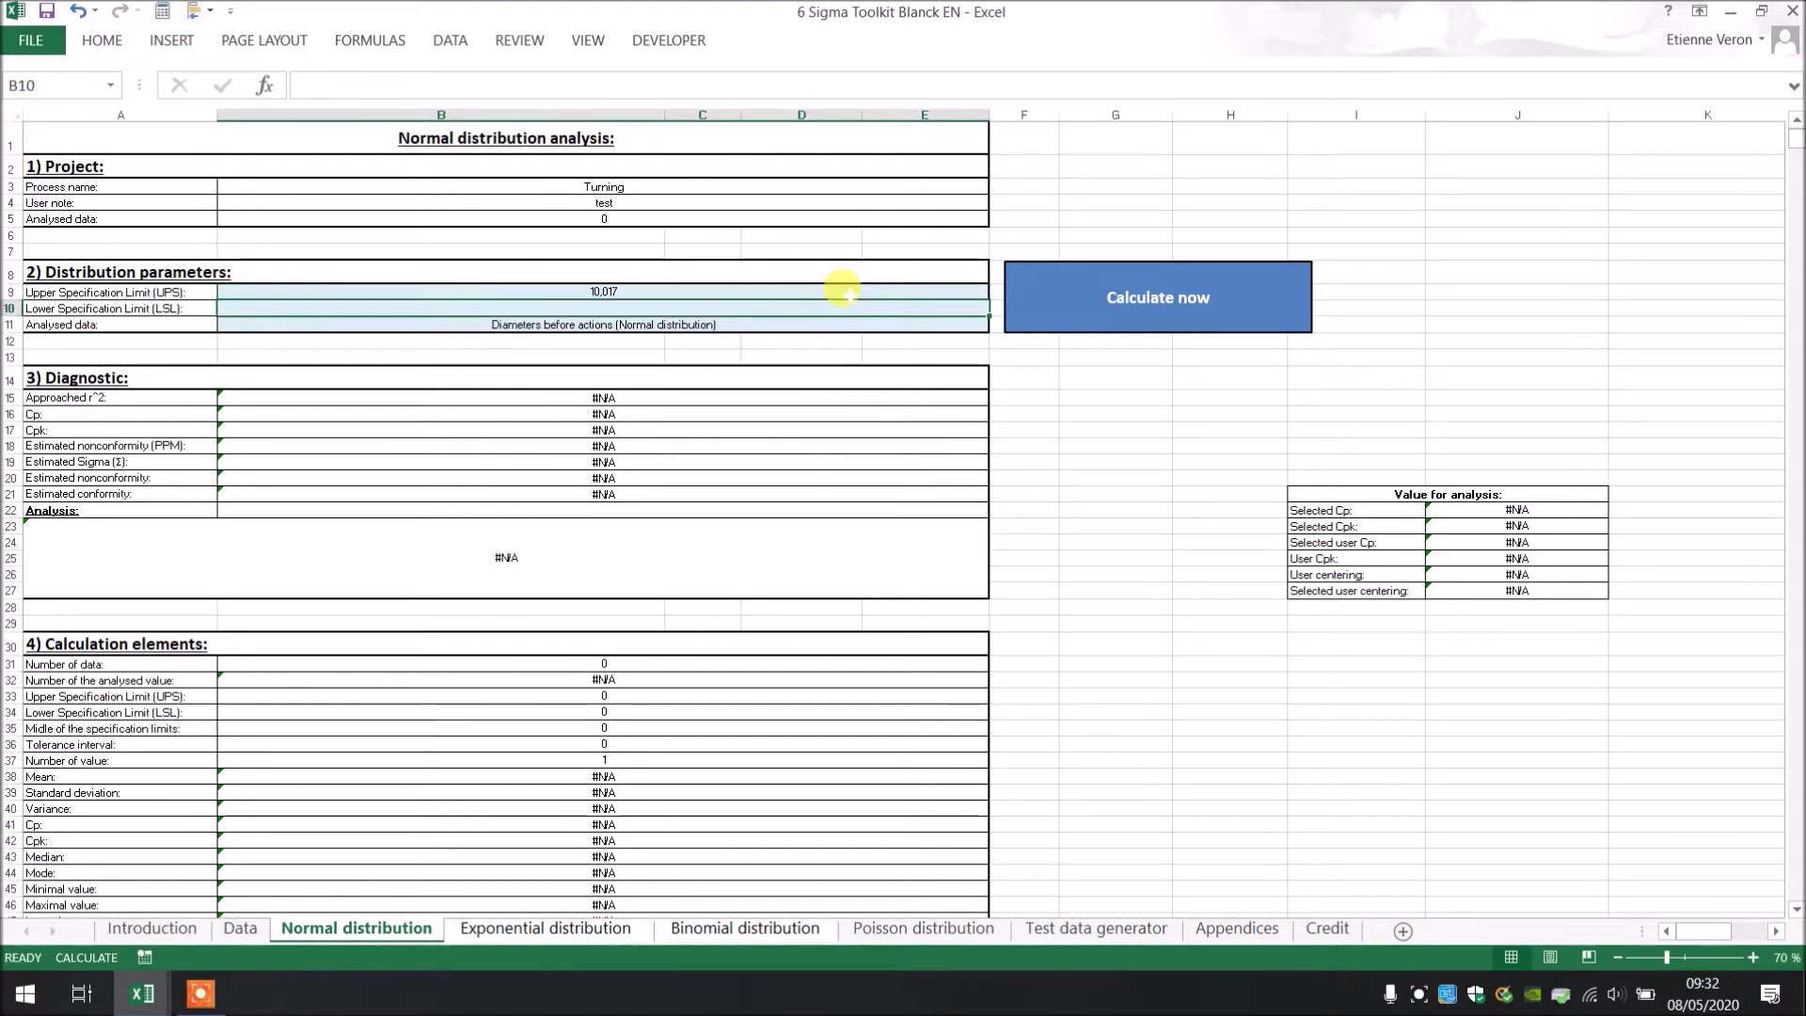
pyautogui.write('9,983')
pyautogui.press('Return')
pyautogui.click(1110, 395)
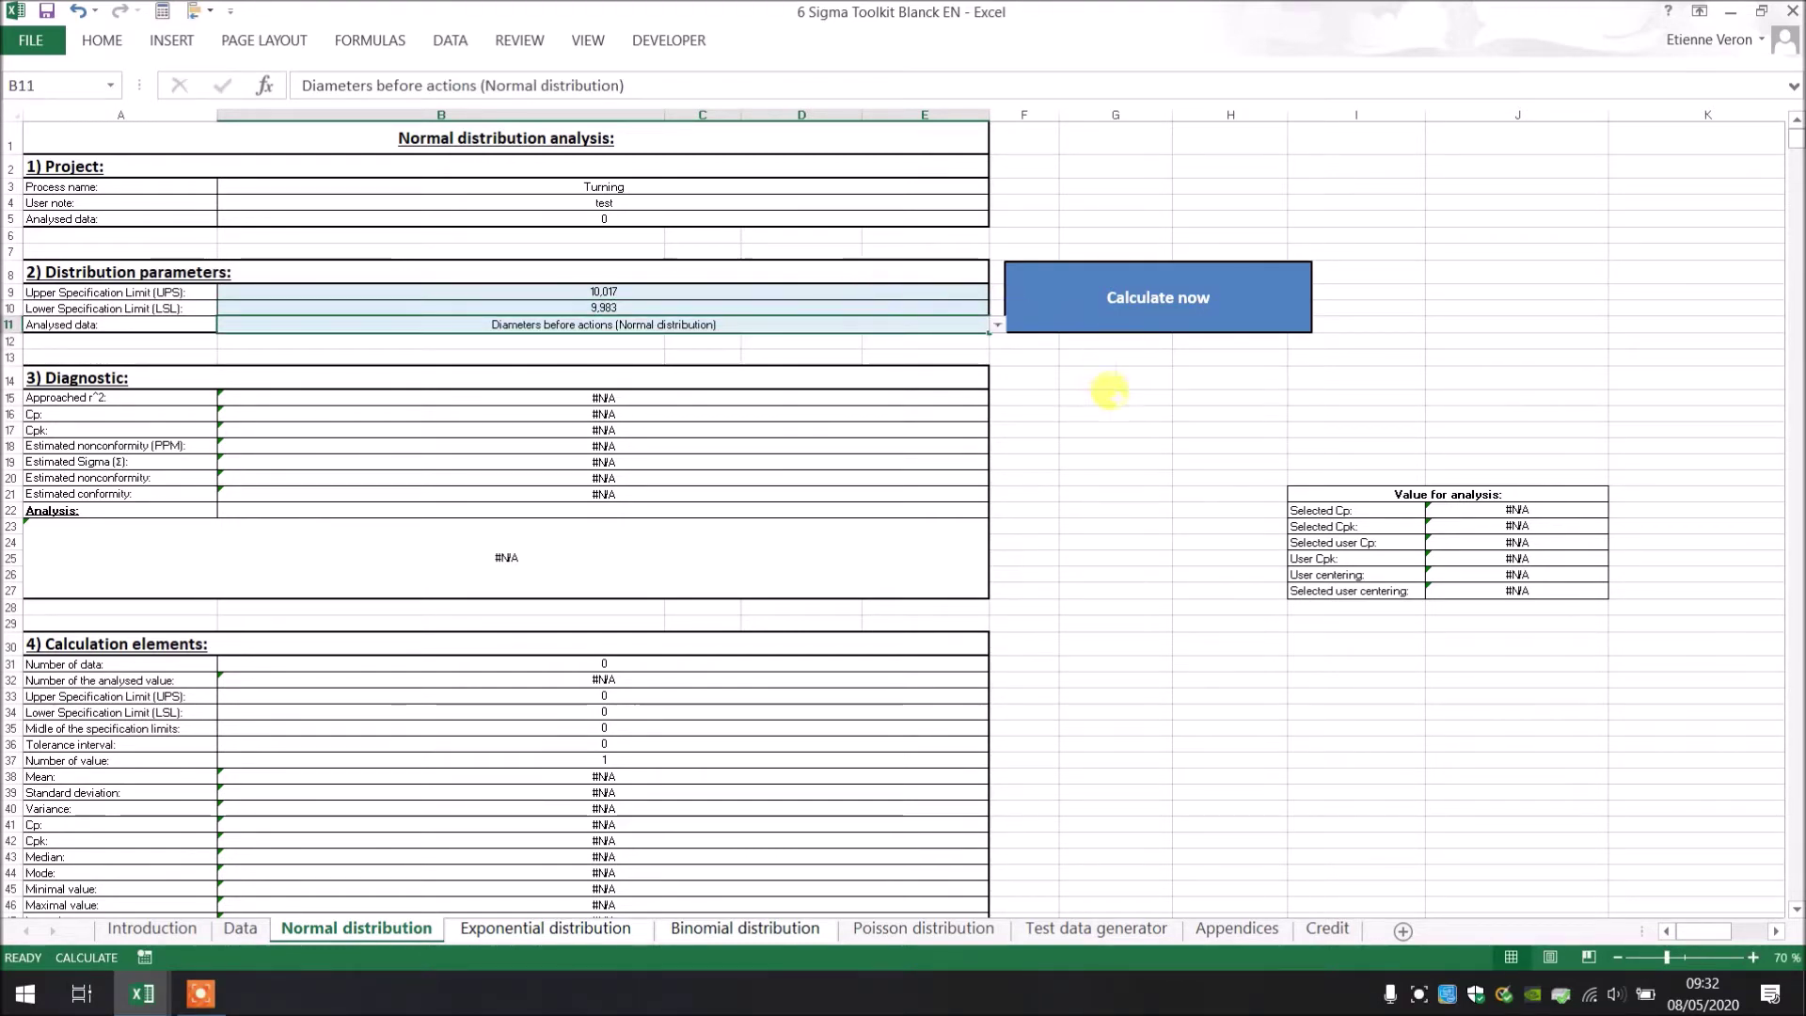
pyautogui.click(1156, 301)
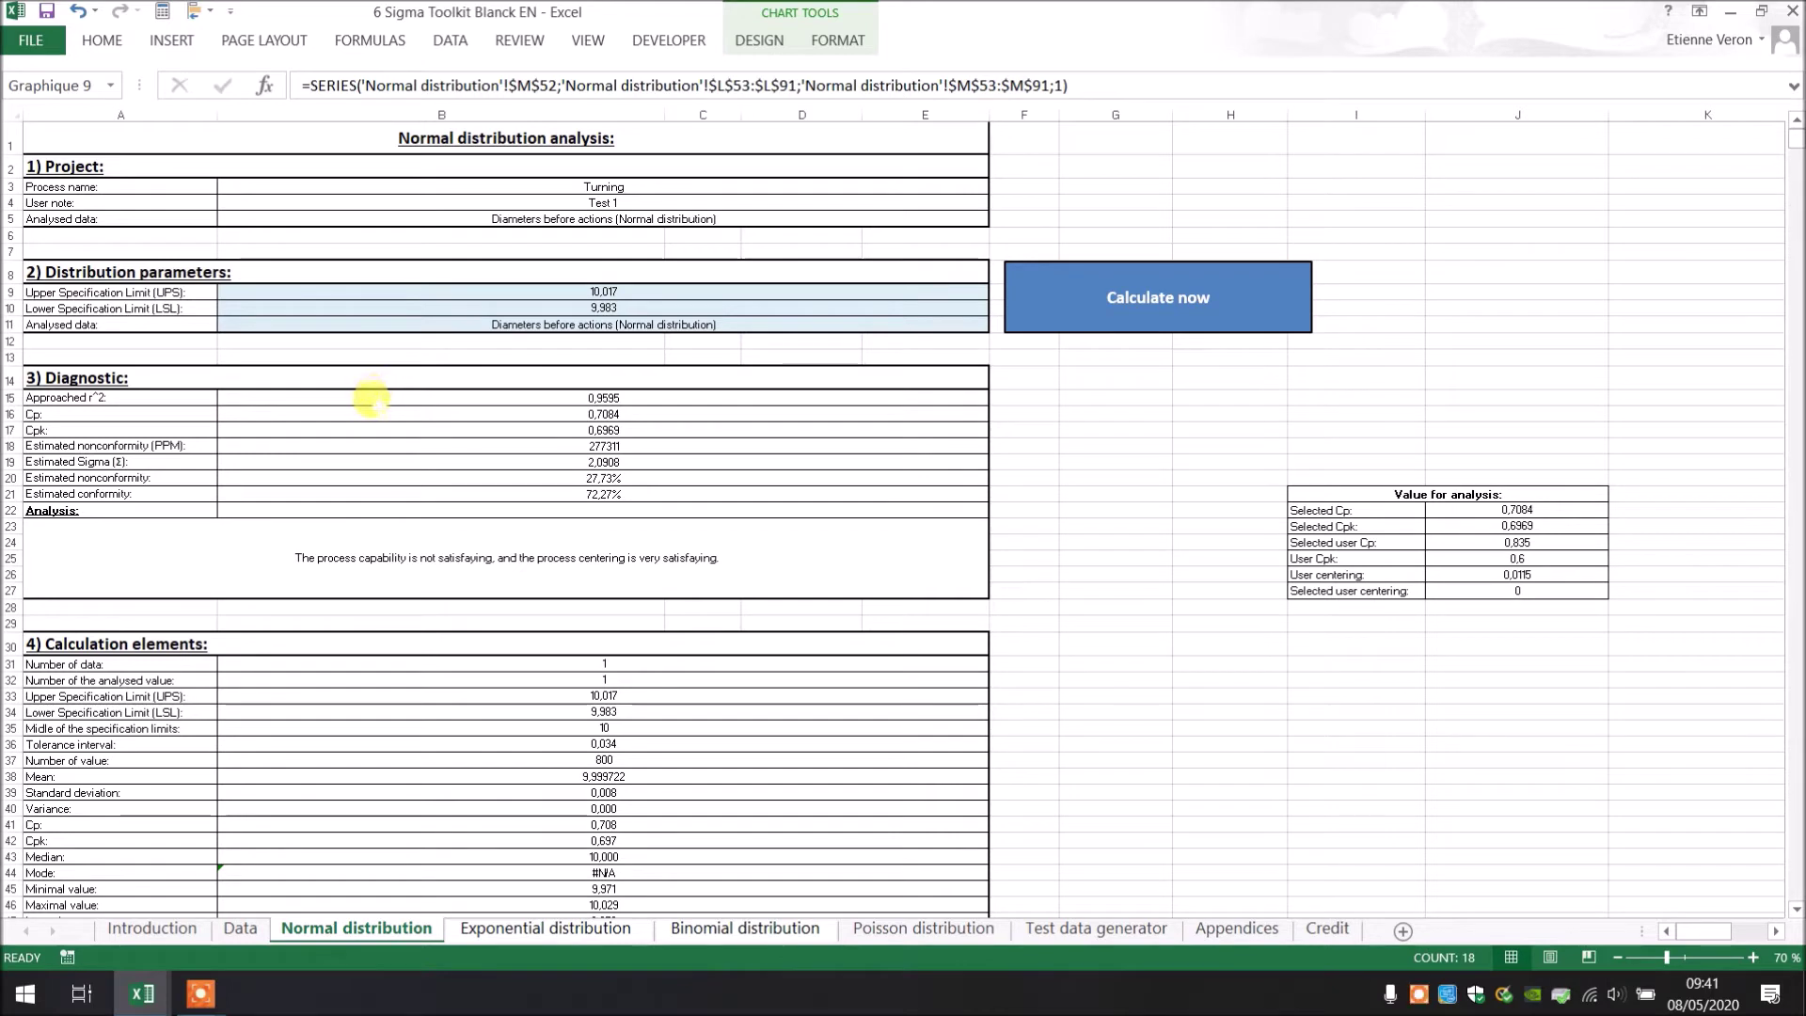
# Step: Review the diagnostic: Cp 0,7084, Cpk 0,6969, 72,27% estimated conformity, and the analysis conclusion
pyautogui.click(370, 395)
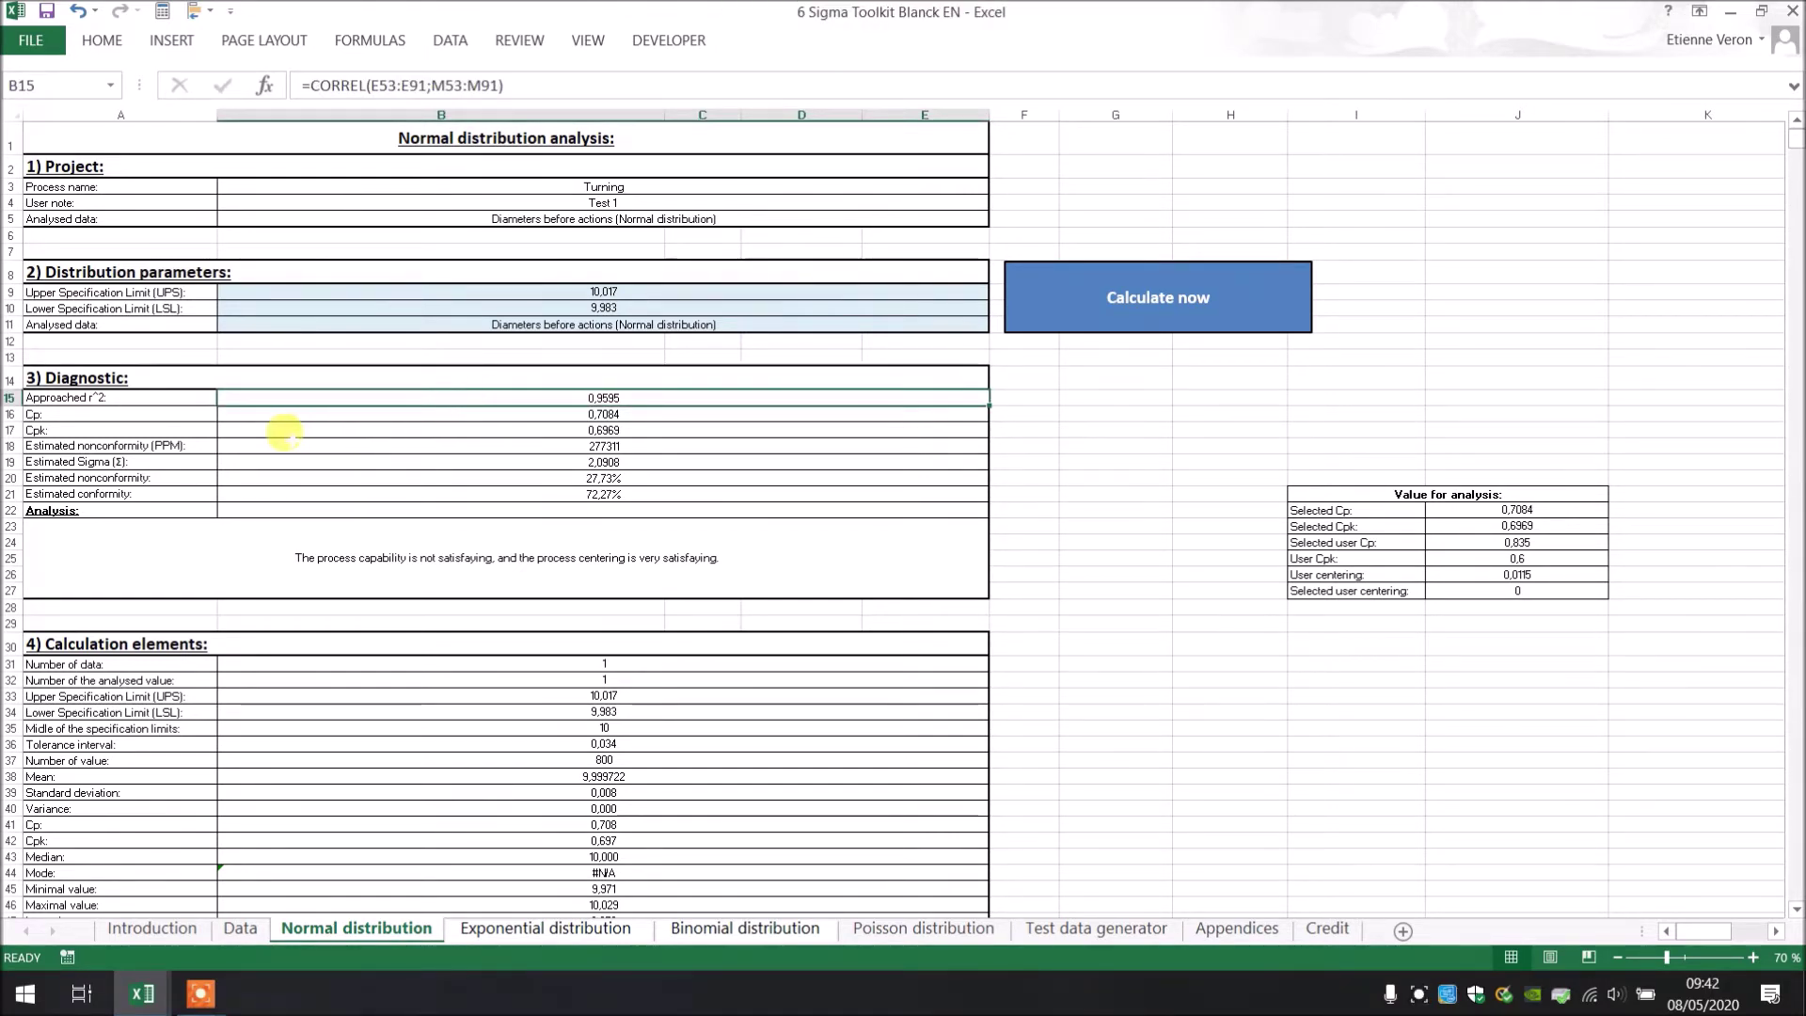
pyautogui.click(94, 416)
pyautogui.moveTo(181, 407); pyautogui.dragTo(435, 411)
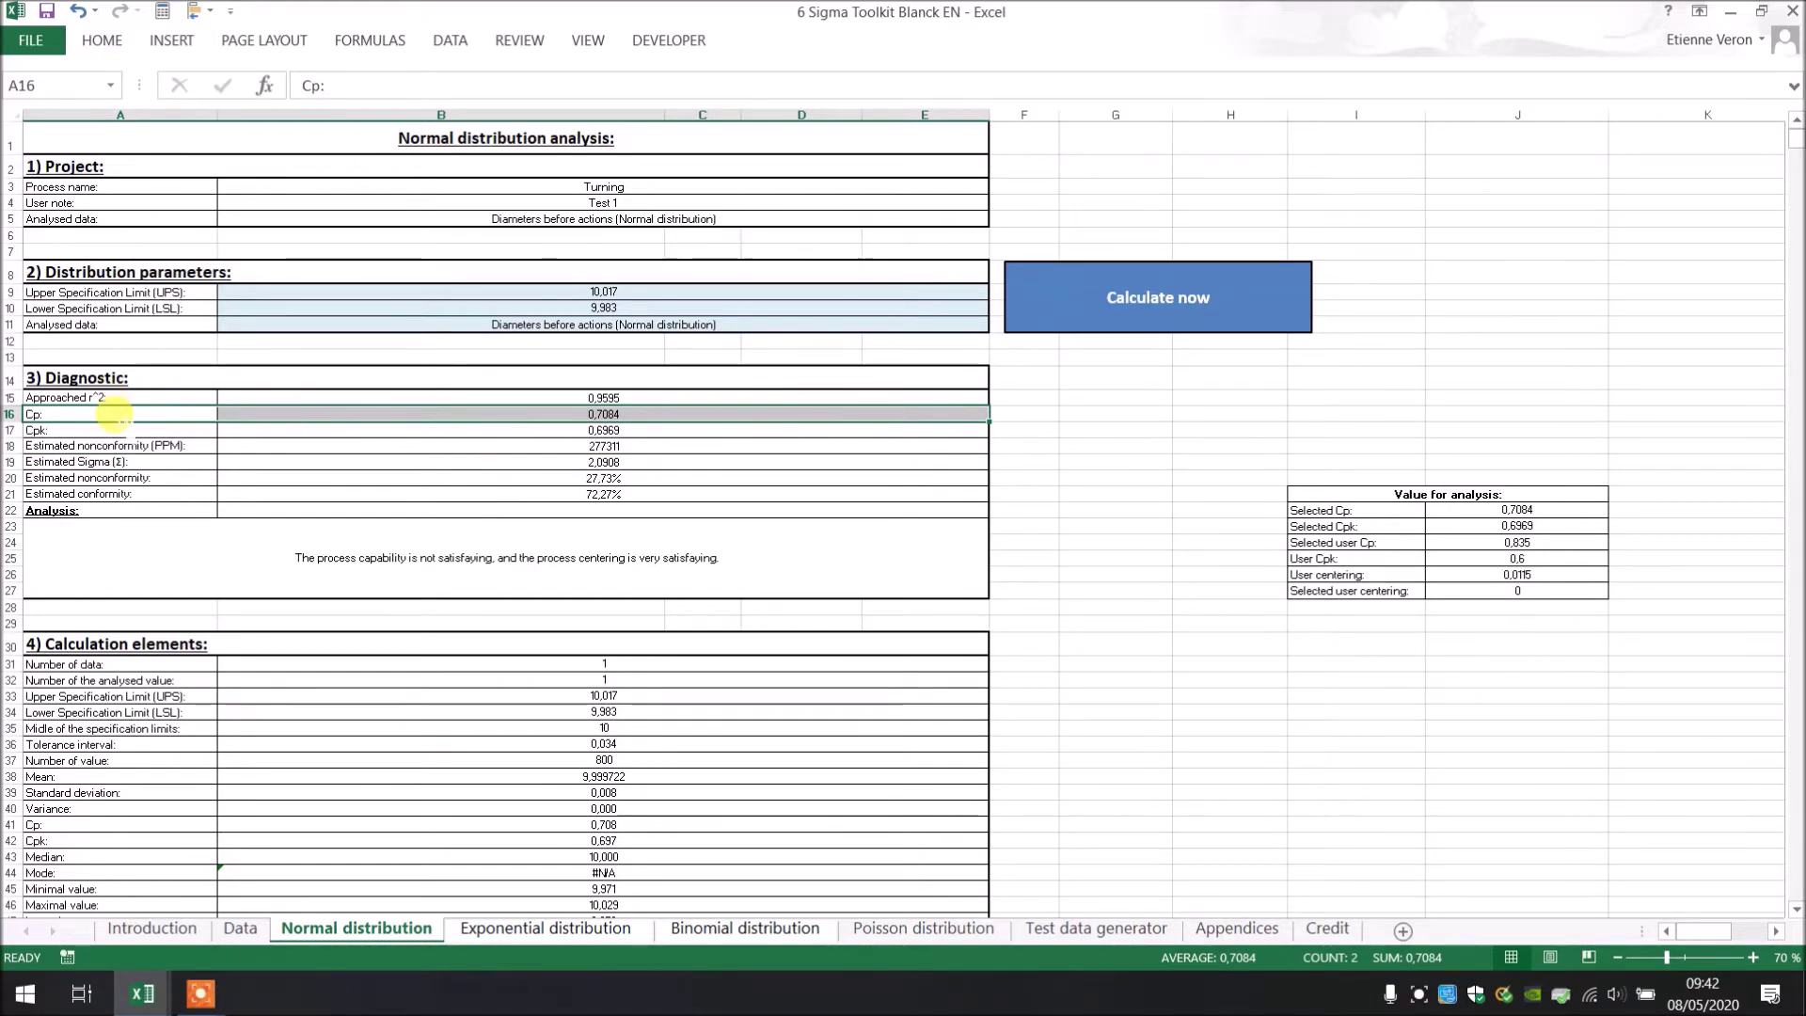
pyautogui.click(113, 429)
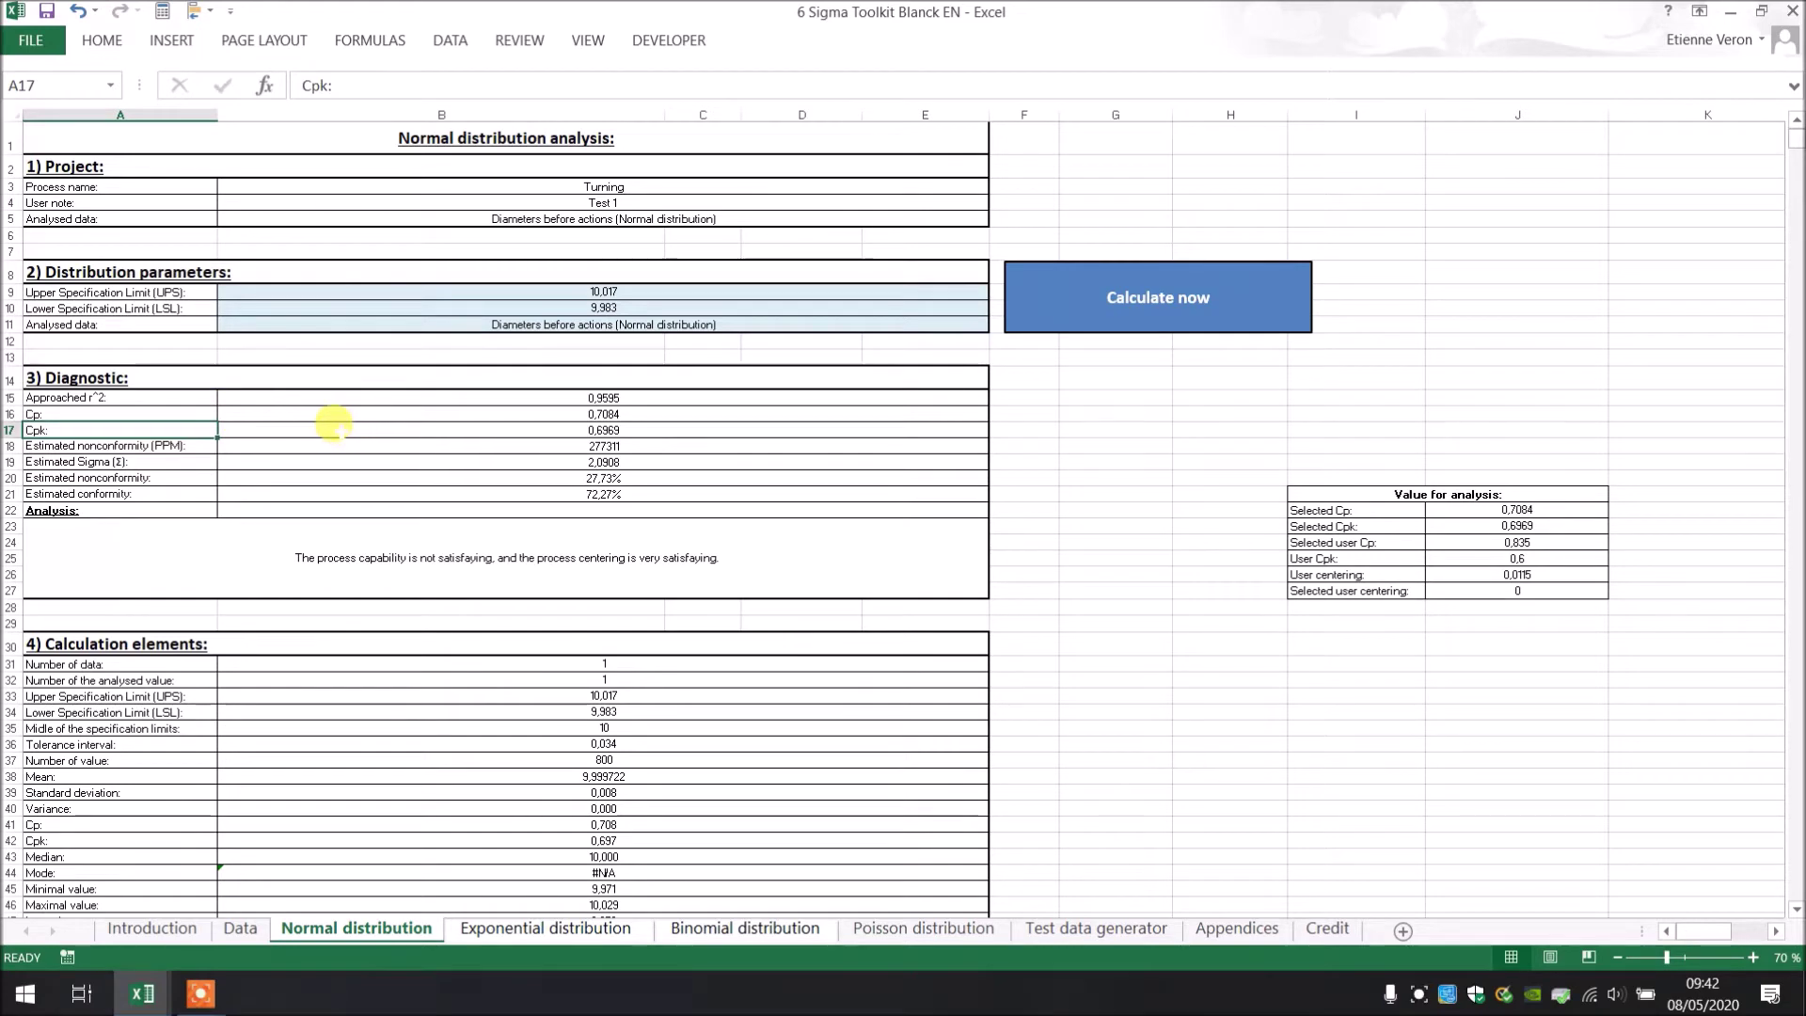
pyautogui.moveTo(334, 425); pyautogui.dragTo(344, 415)
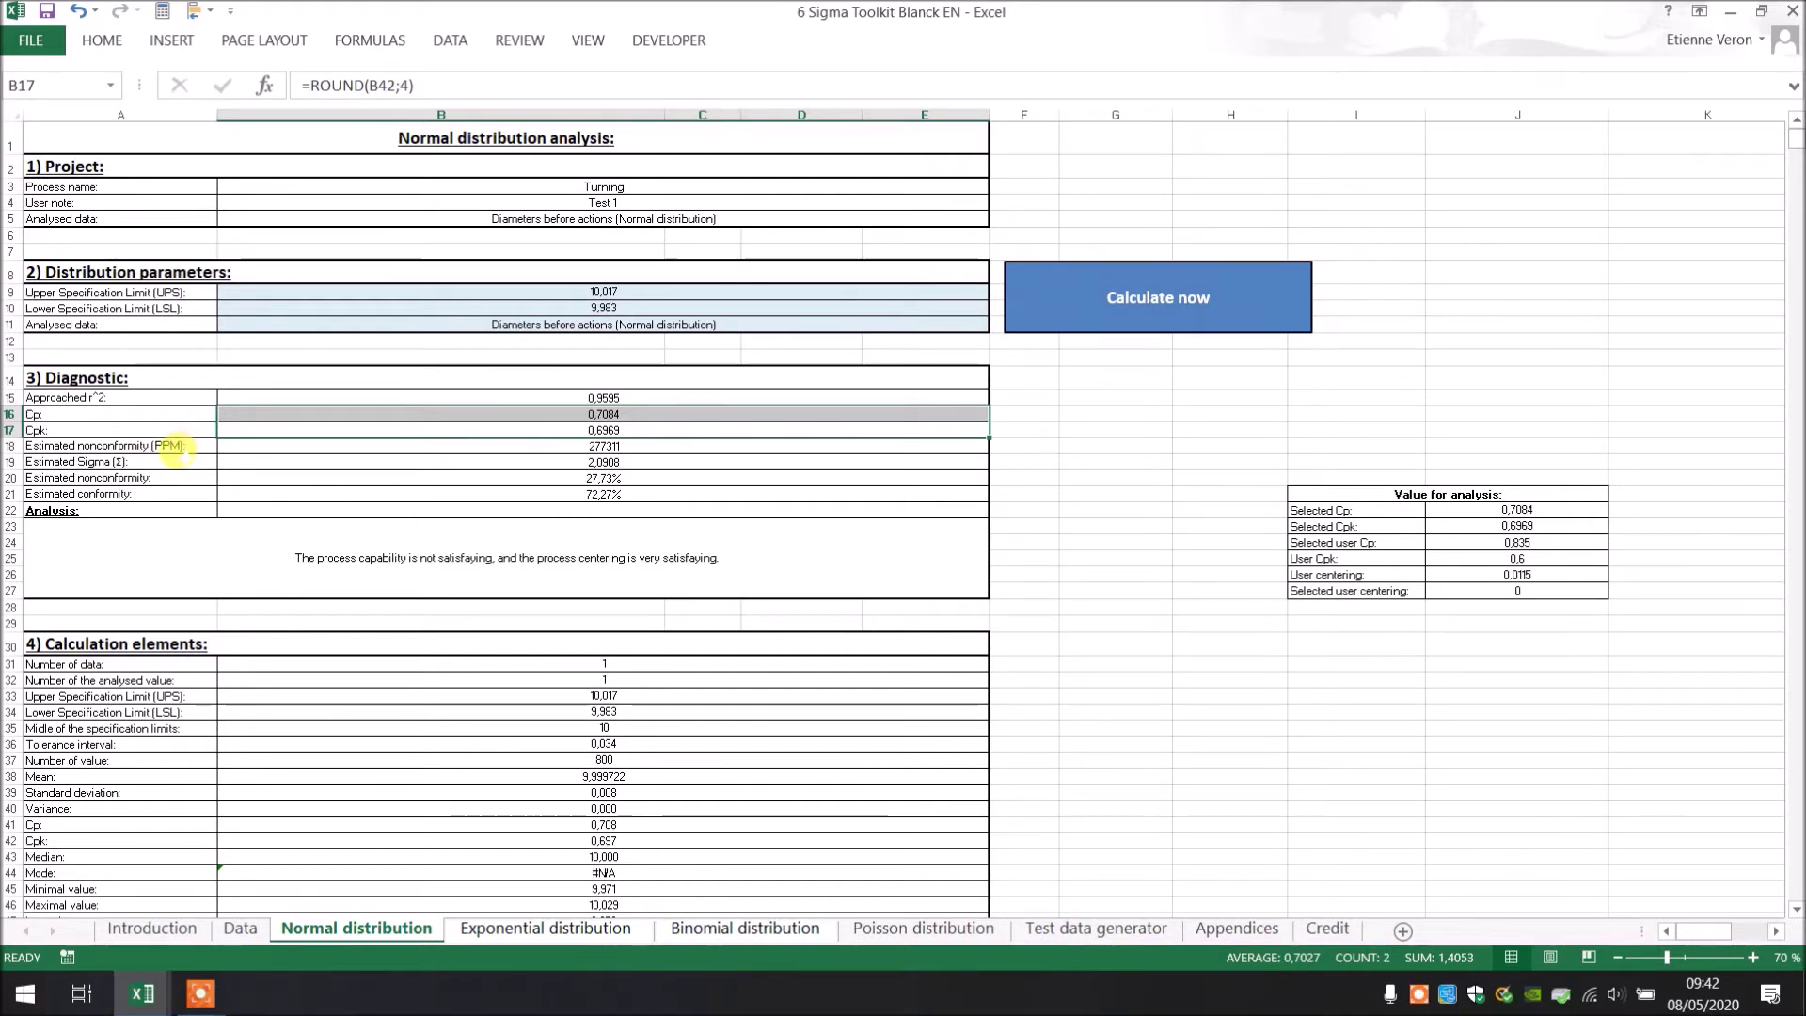
pyautogui.moveTo(173, 477); pyautogui.dragTo(306, 484)
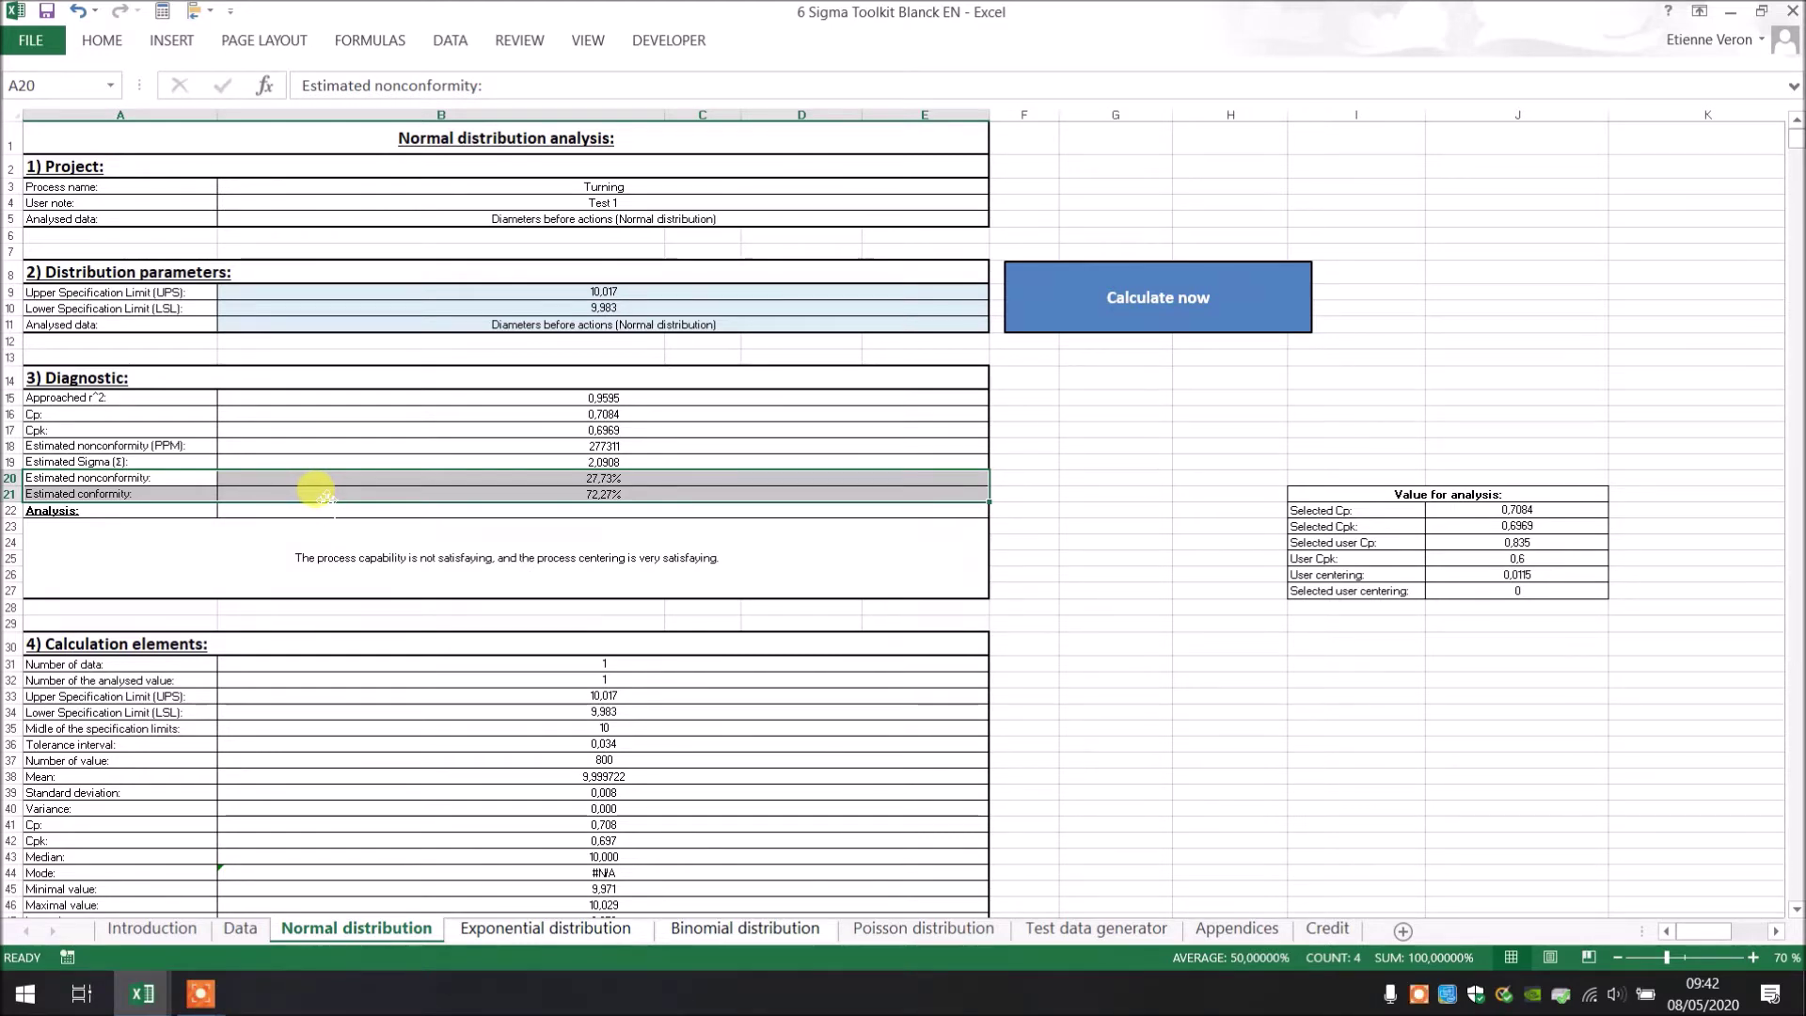
pyautogui.click(324, 491)
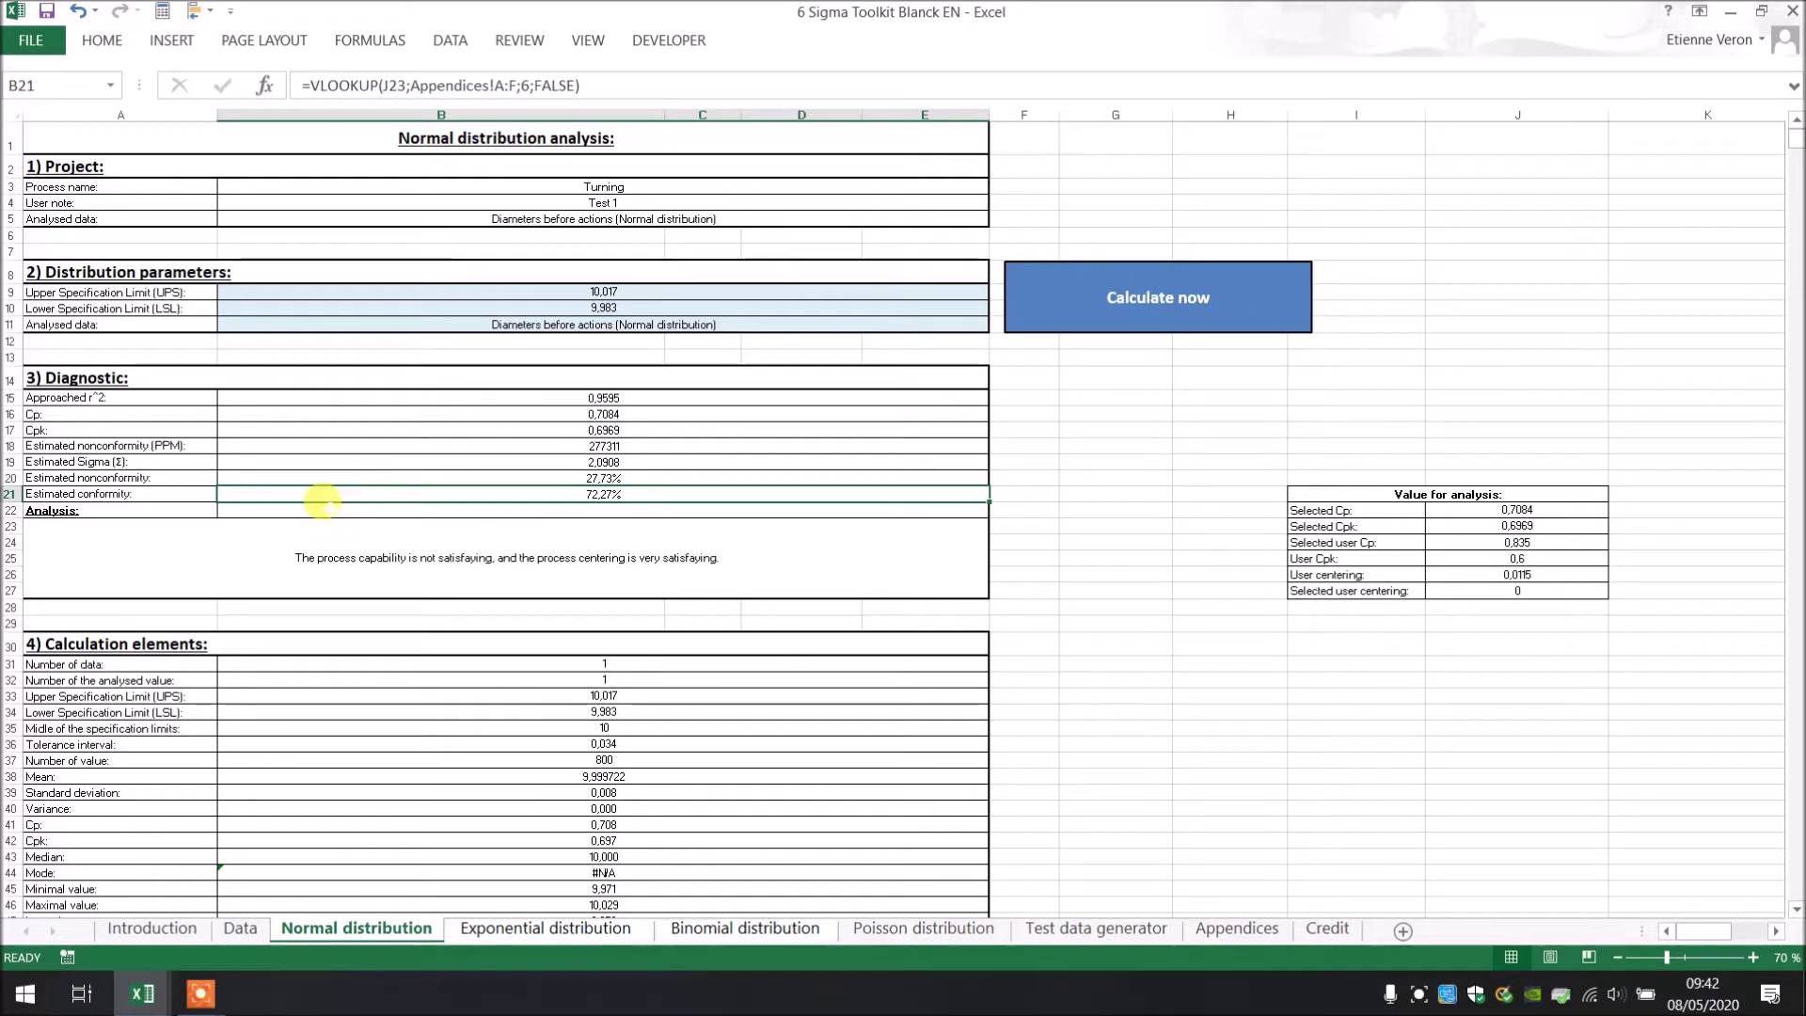
pyautogui.click(423, 555)
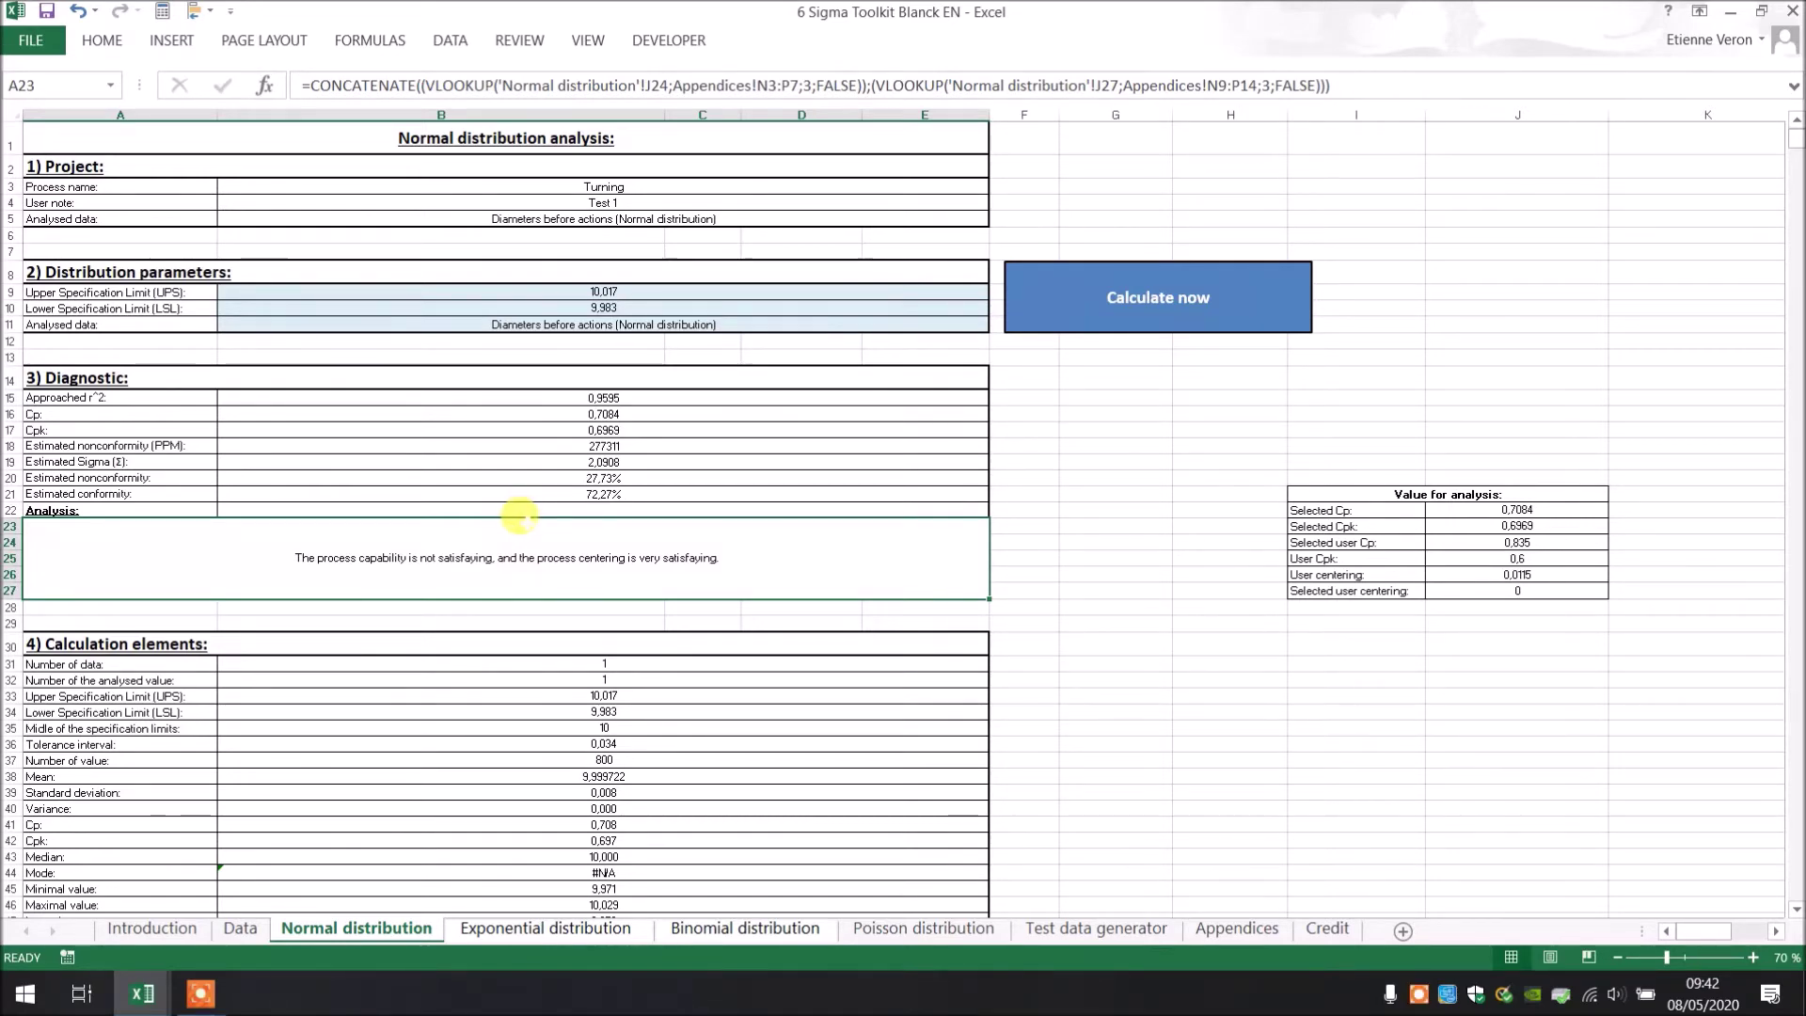
pyautogui.scroll(-6, 519, 516)
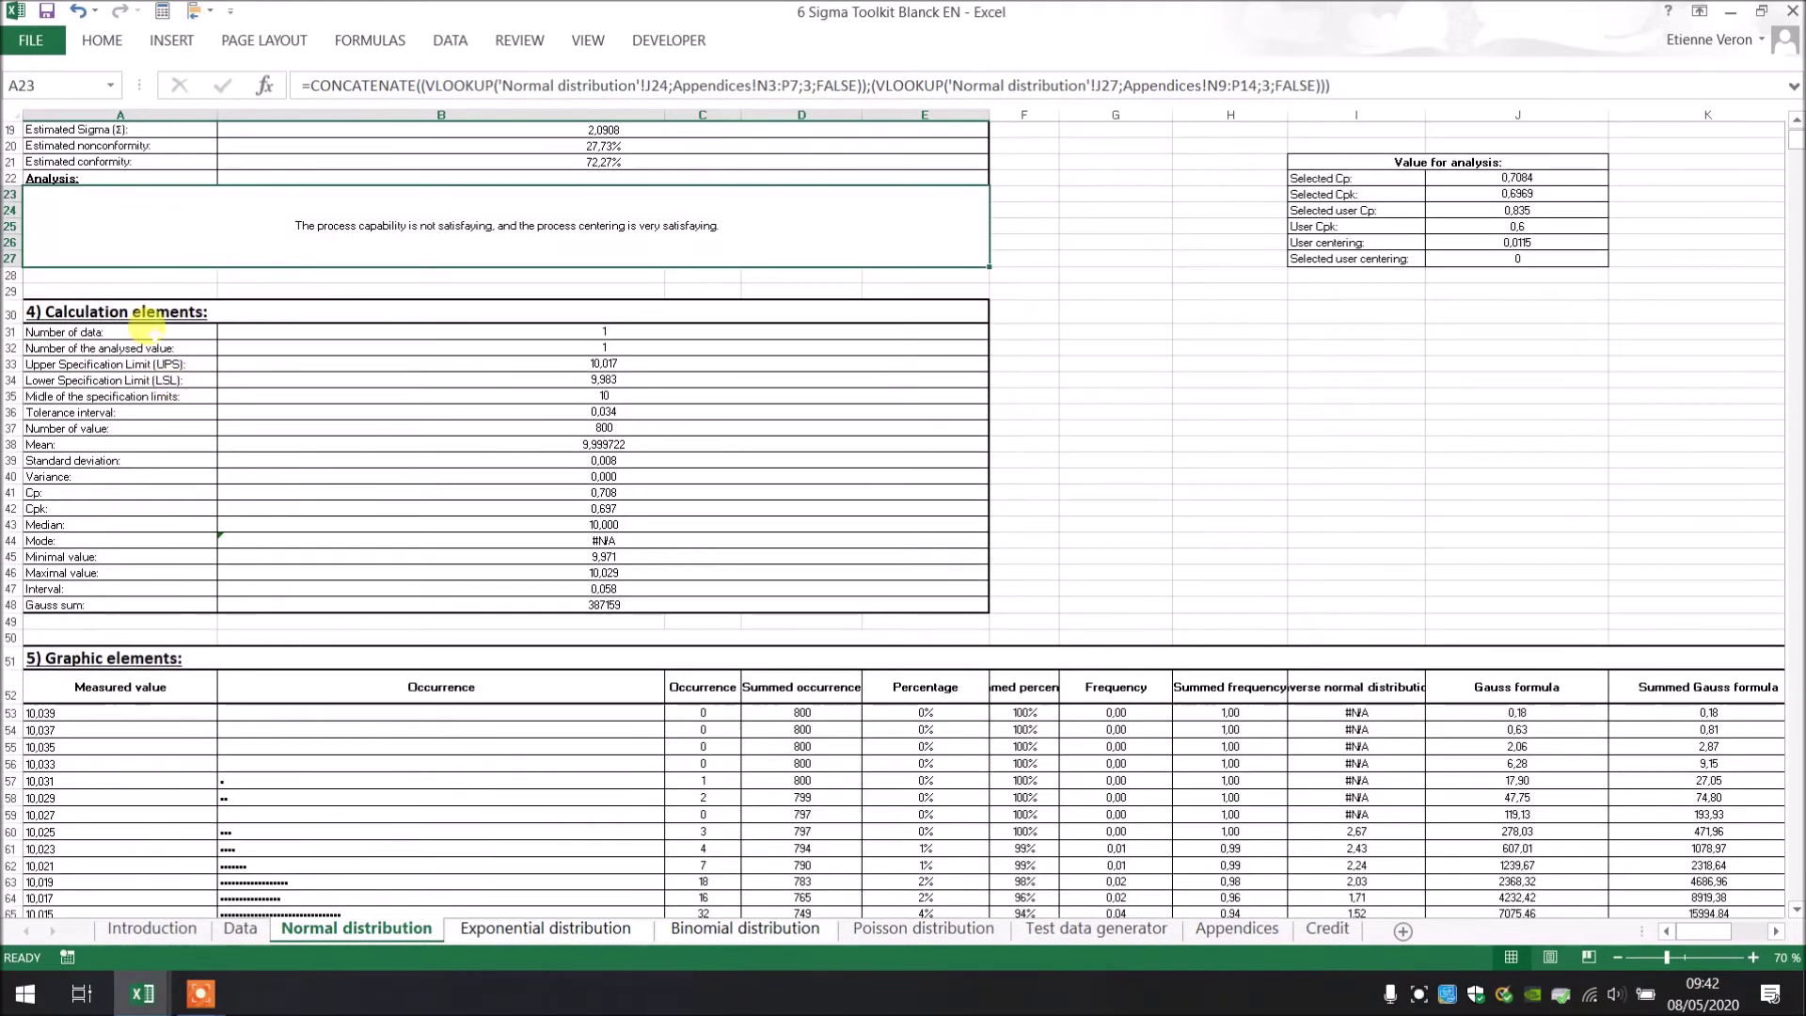
pyautogui.scroll(-1, 113, 372)
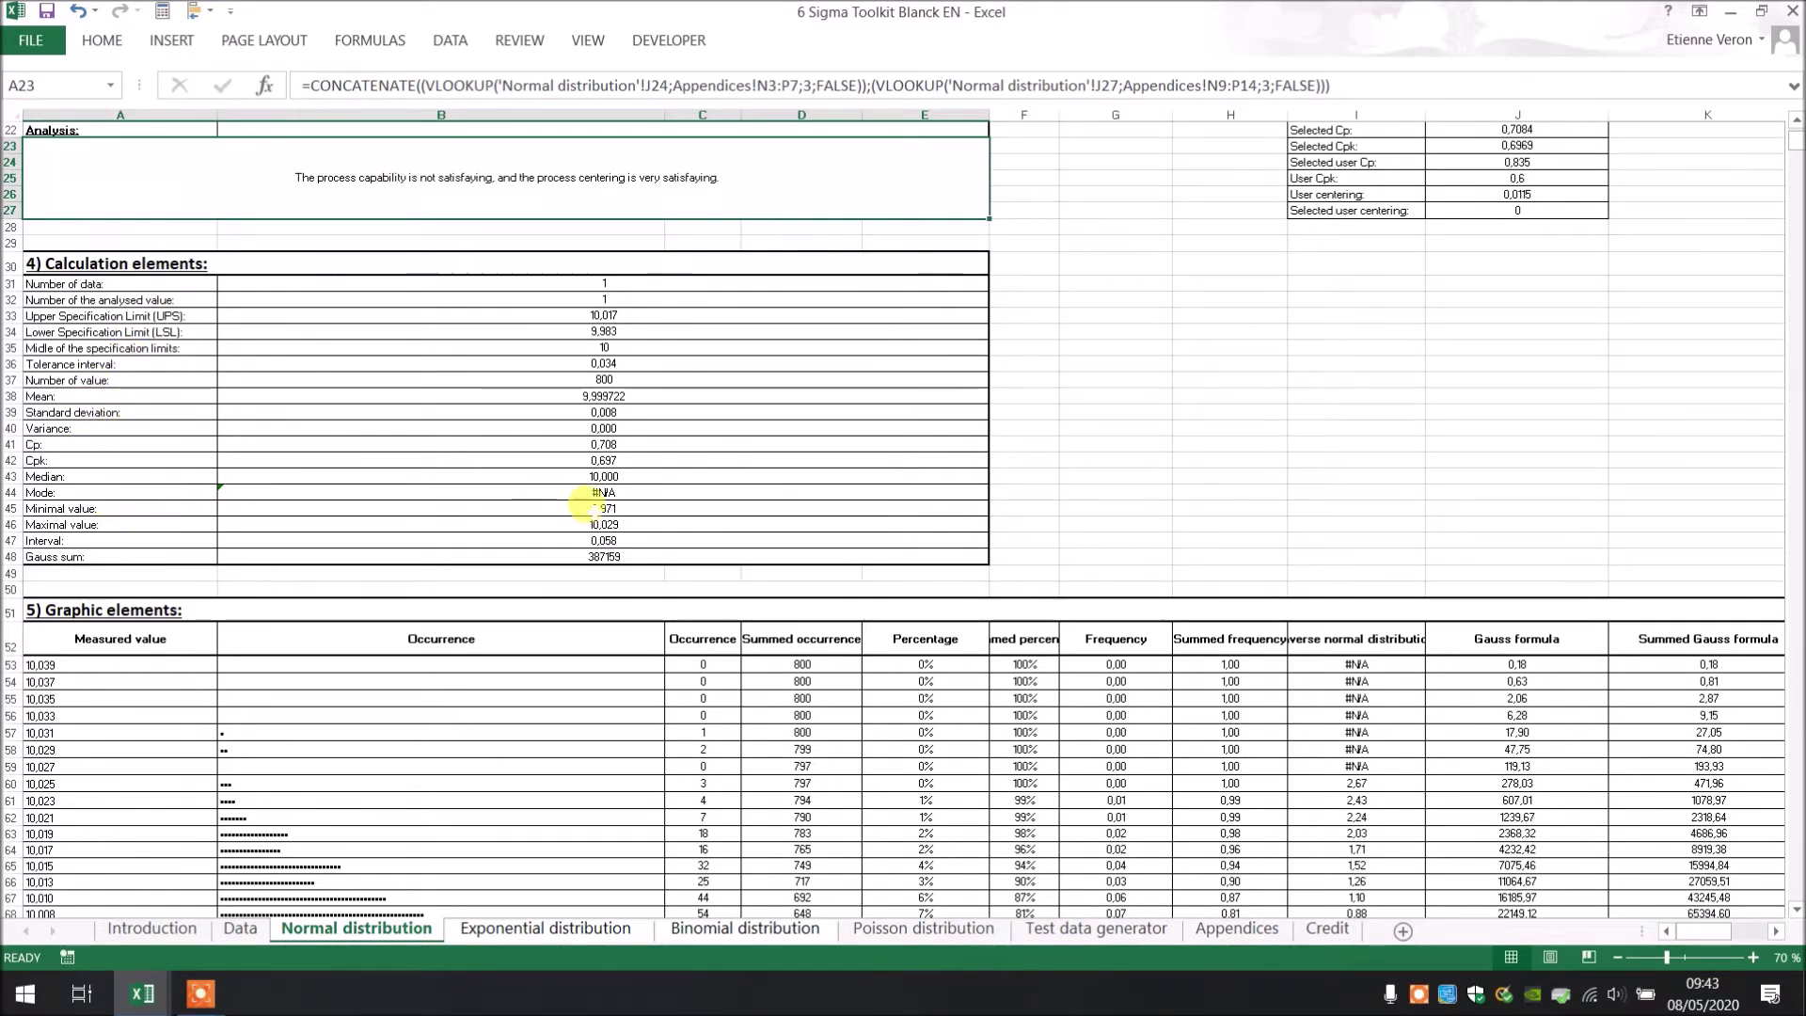
pyautogui.scroll(-1, 355, 493)
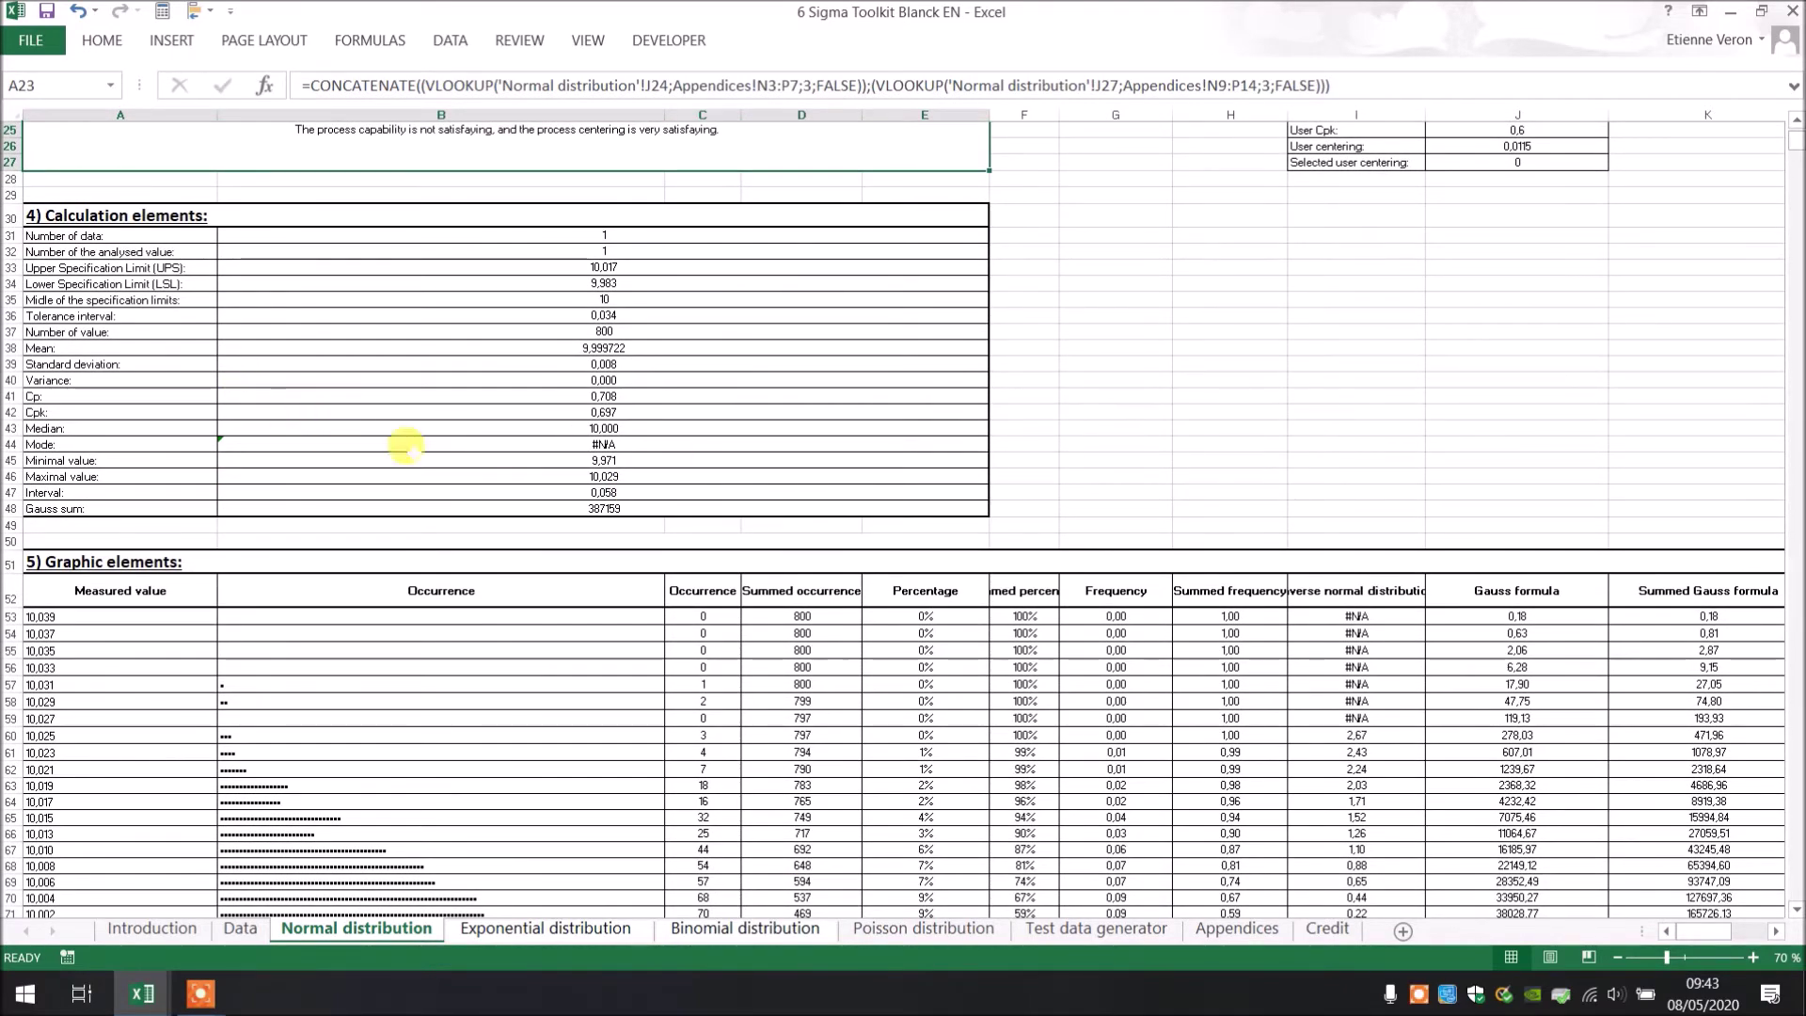
pyautogui.scroll(-2, 675, 377)
pyautogui.scroll(-4, 452, 395)
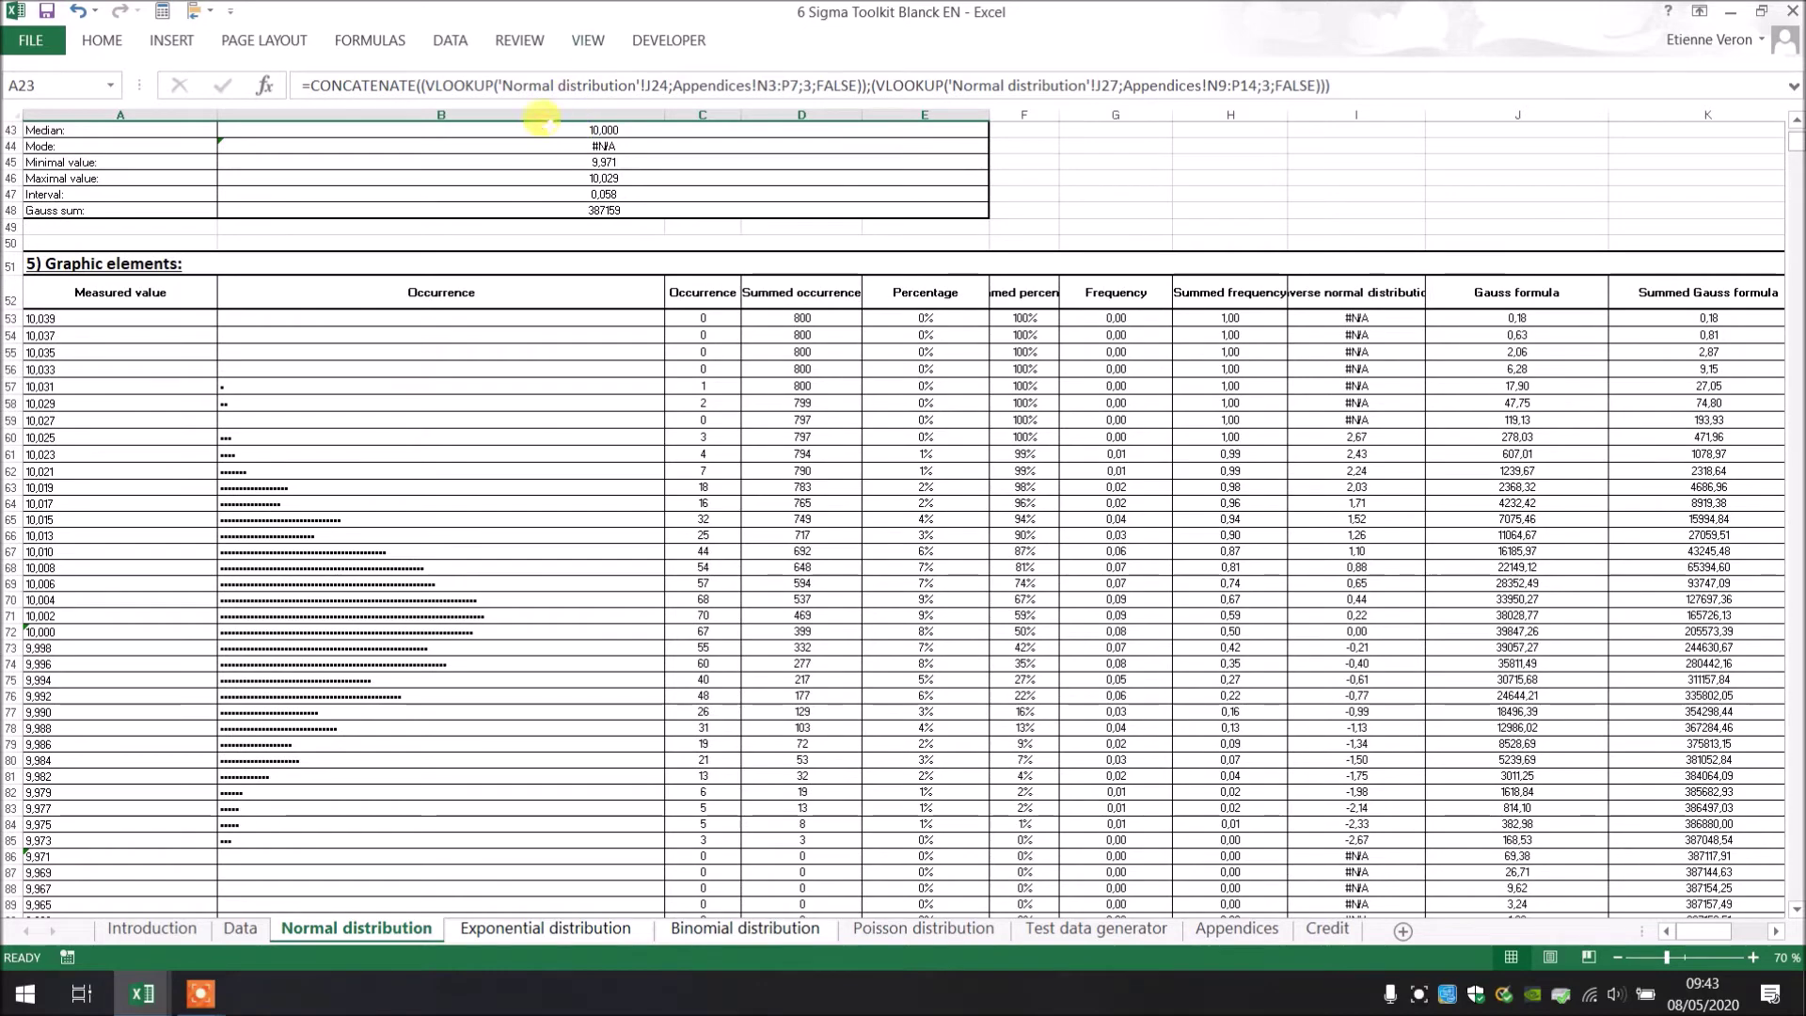
pyautogui.scroll(-2, 527, 226)
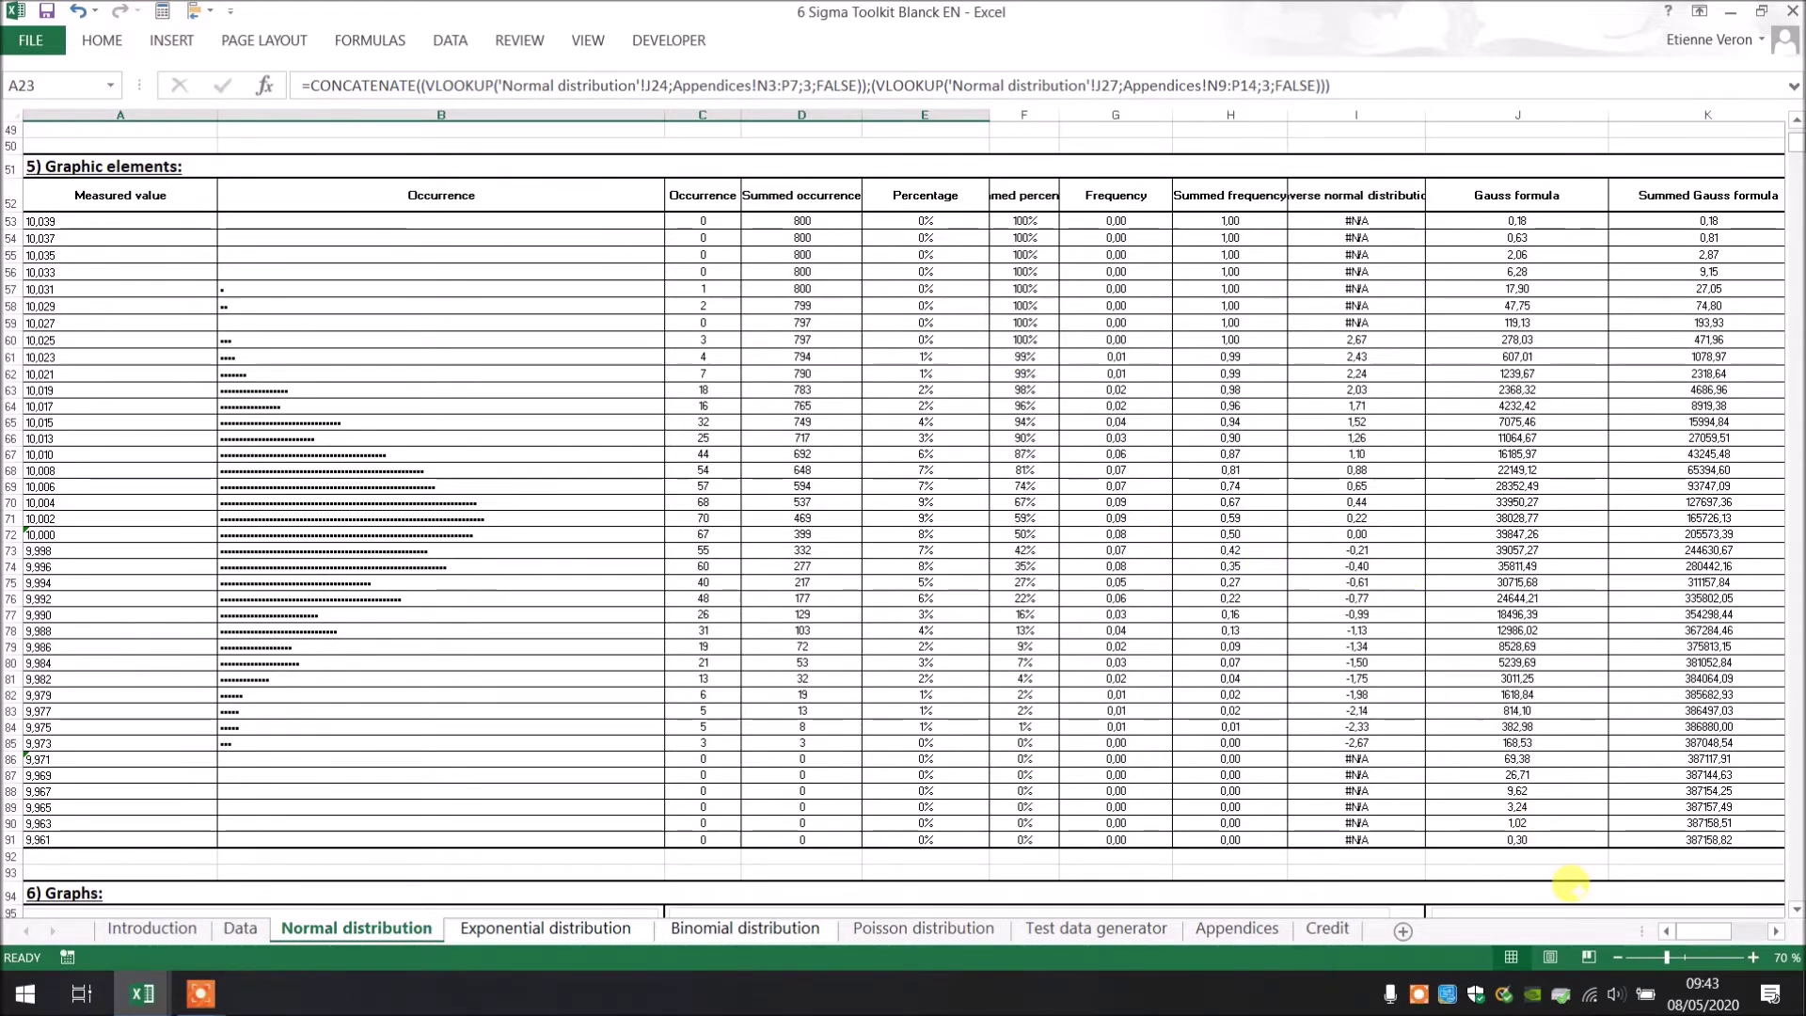
pyautogui.moveTo(1689, 931)
pyautogui.mouseDown()
pyautogui.moveTo(1712, 924)
pyautogui.moveTo(1682, 927)
pyautogui.mouseUp()
pyautogui.scroll(-9, 921, 738)
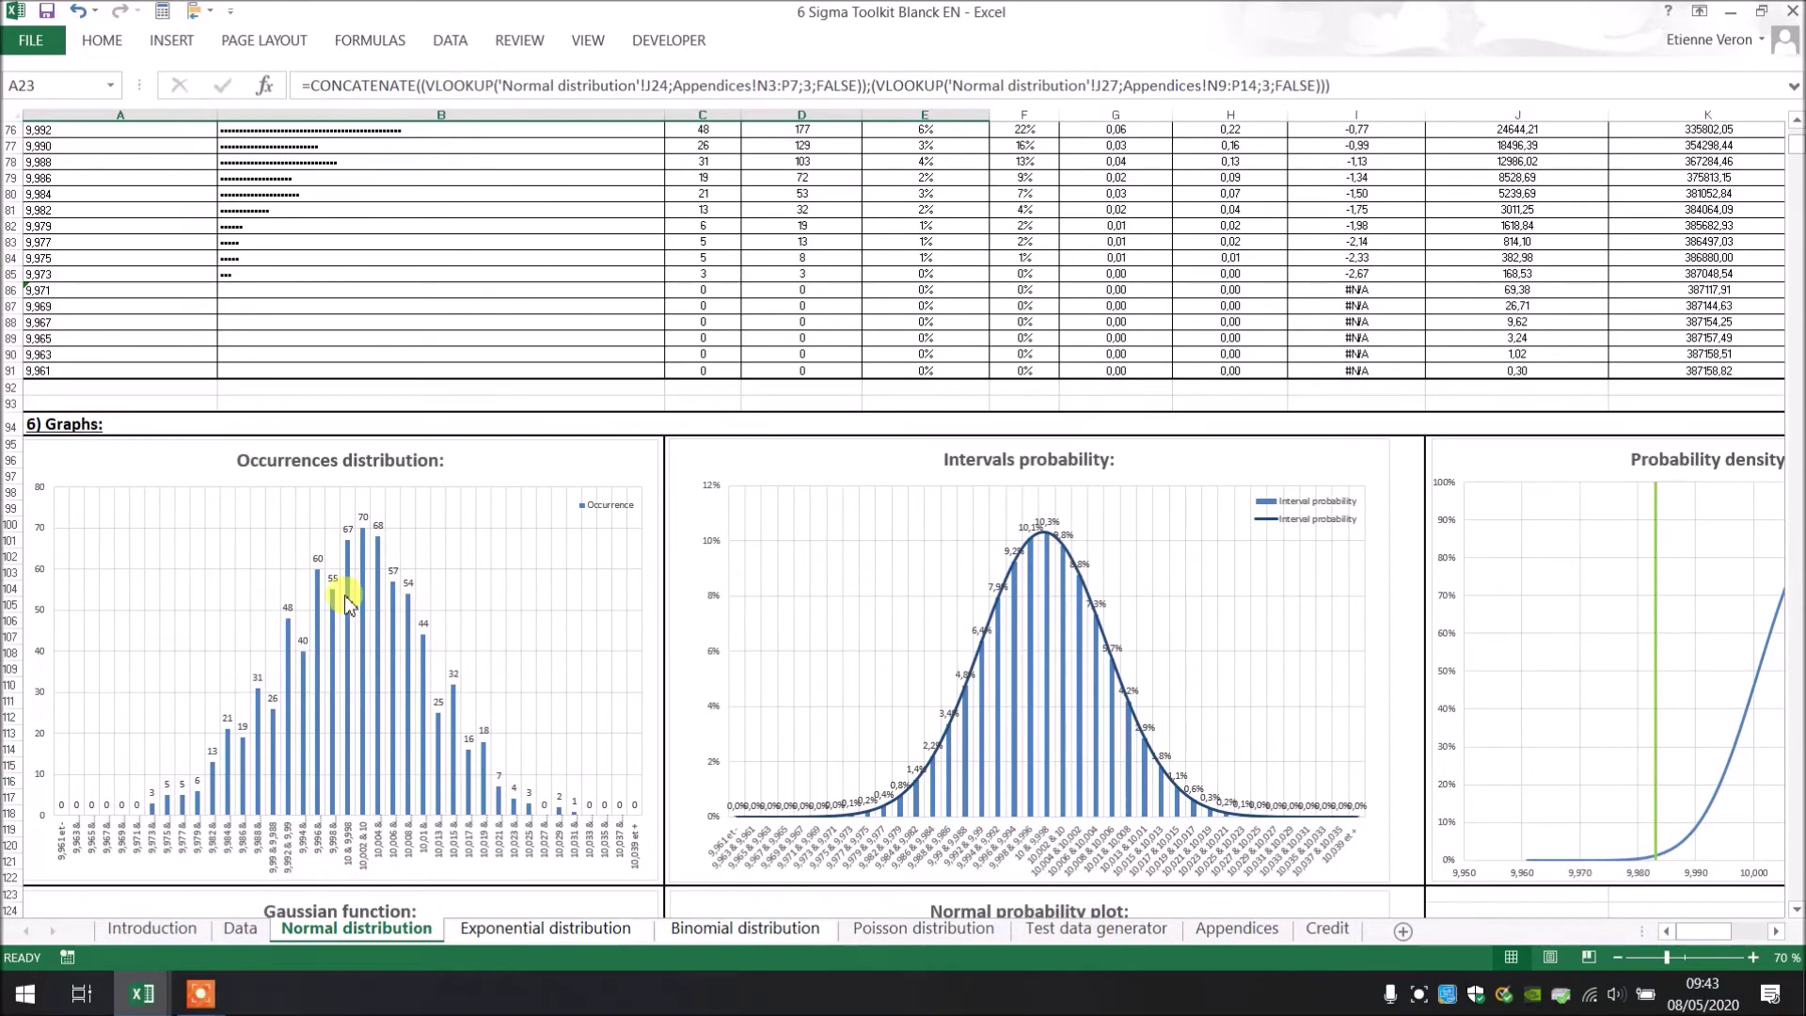
pyautogui.scroll(-2, 324, 569)
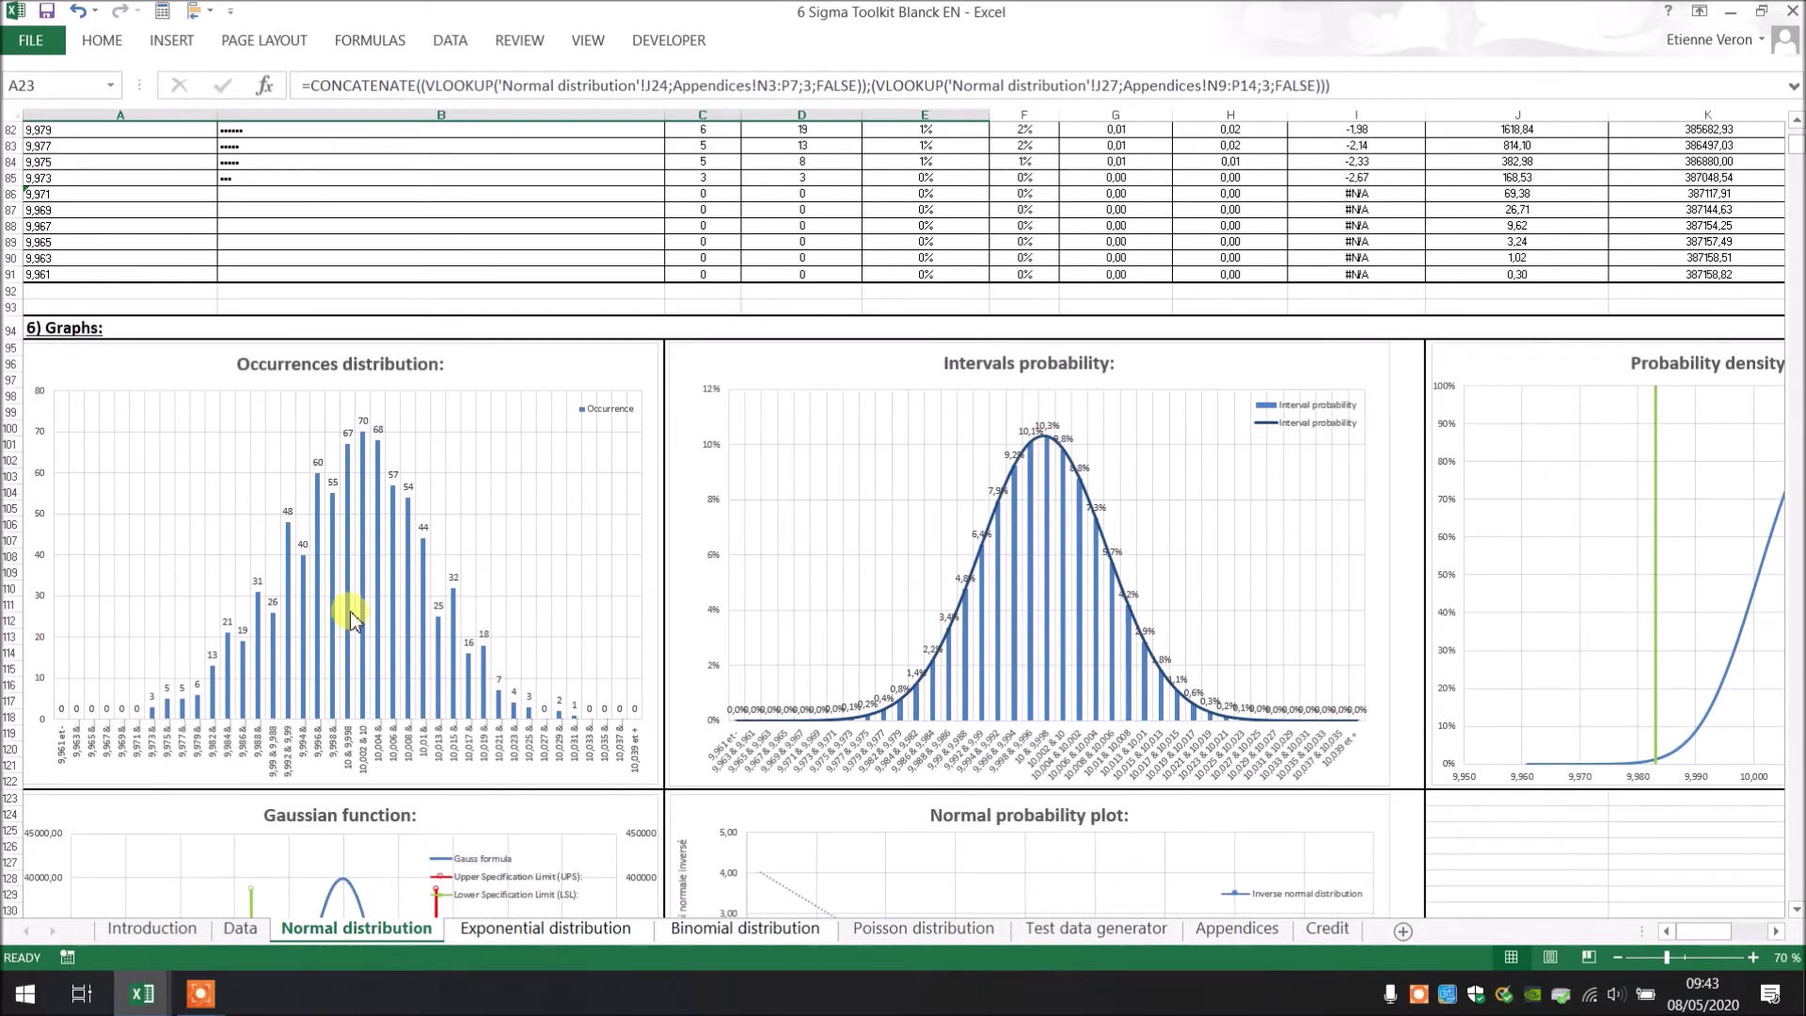
pyautogui.click(1028, 553)
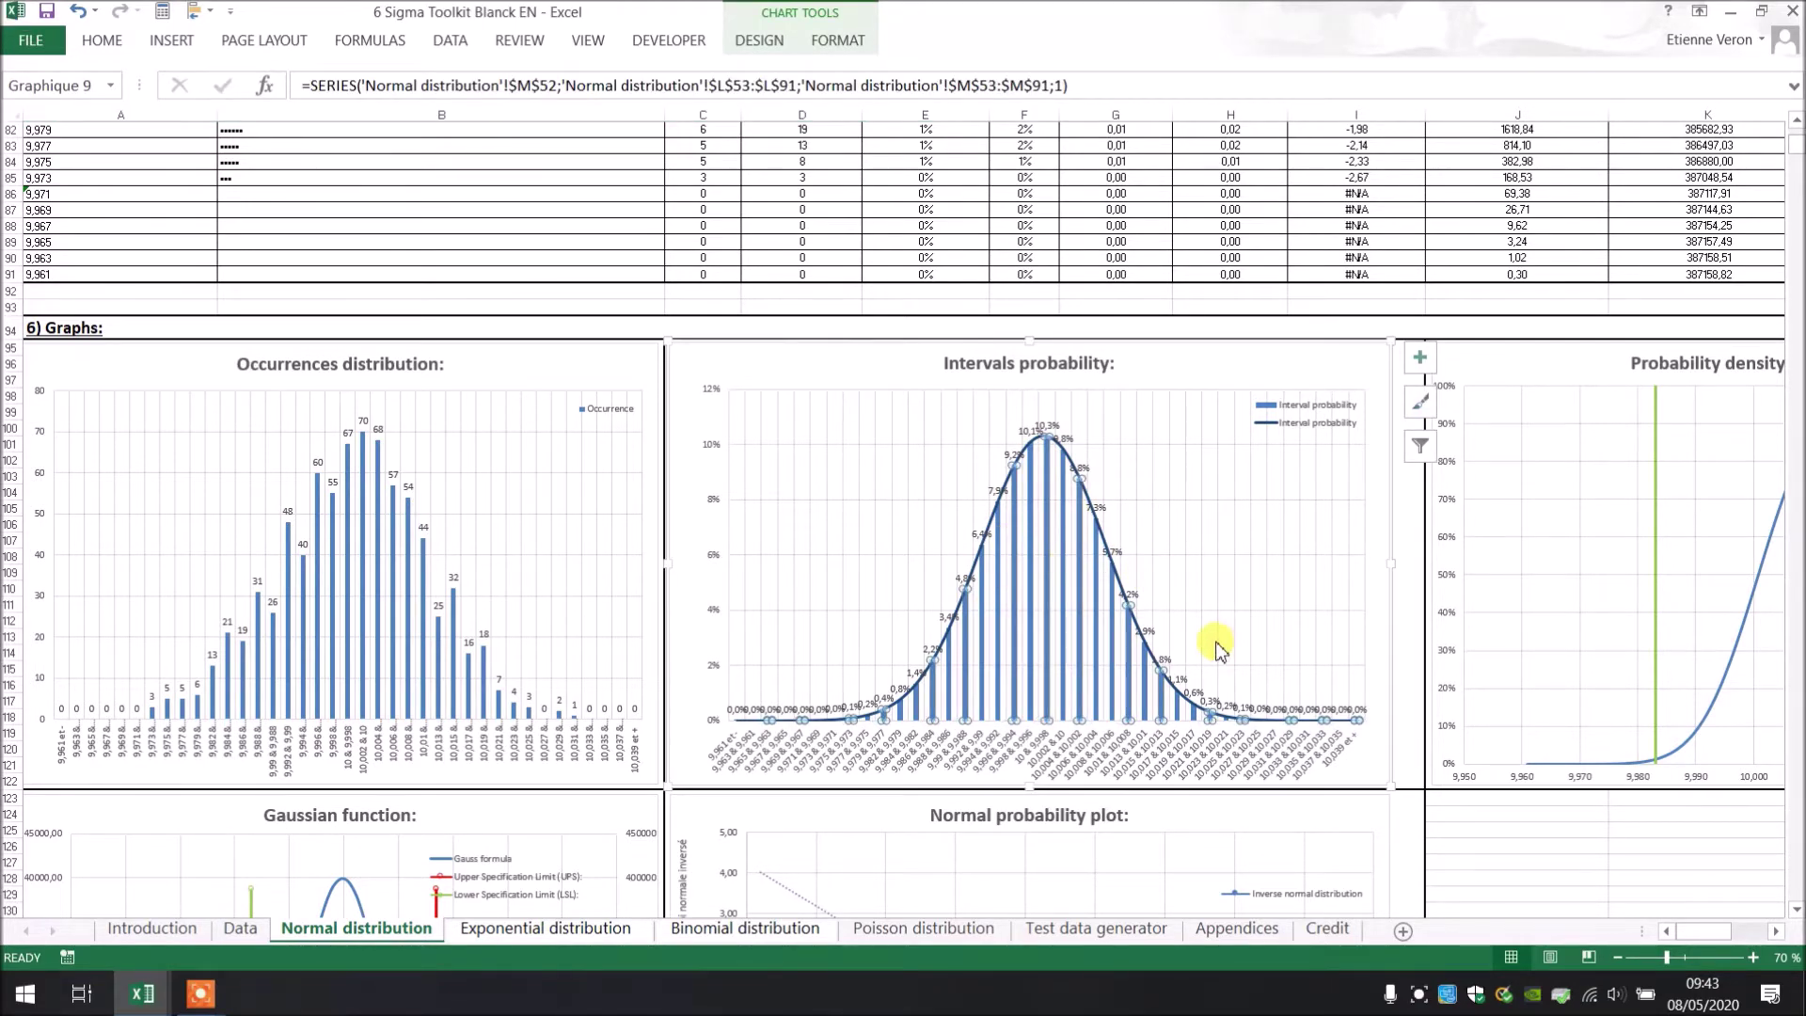
pyautogui.scroll(-1, 1598, 875)
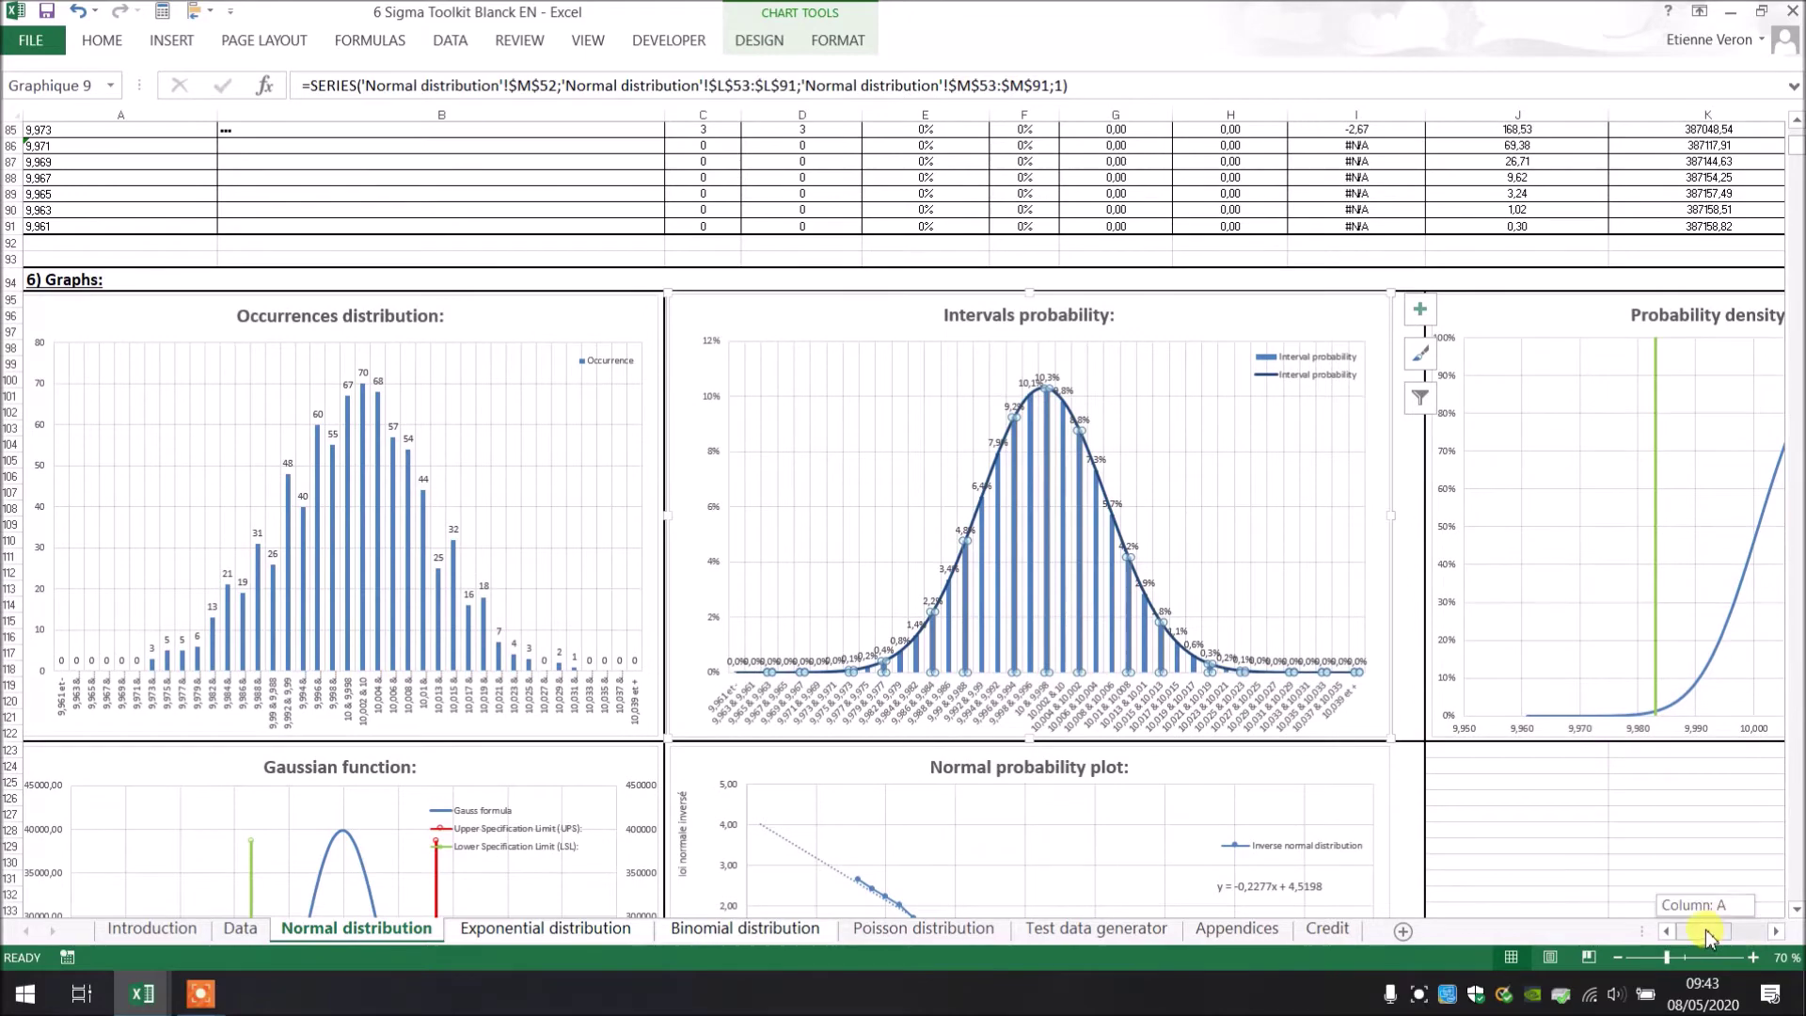
pyautogui.hscroll(3, 1709, 931)
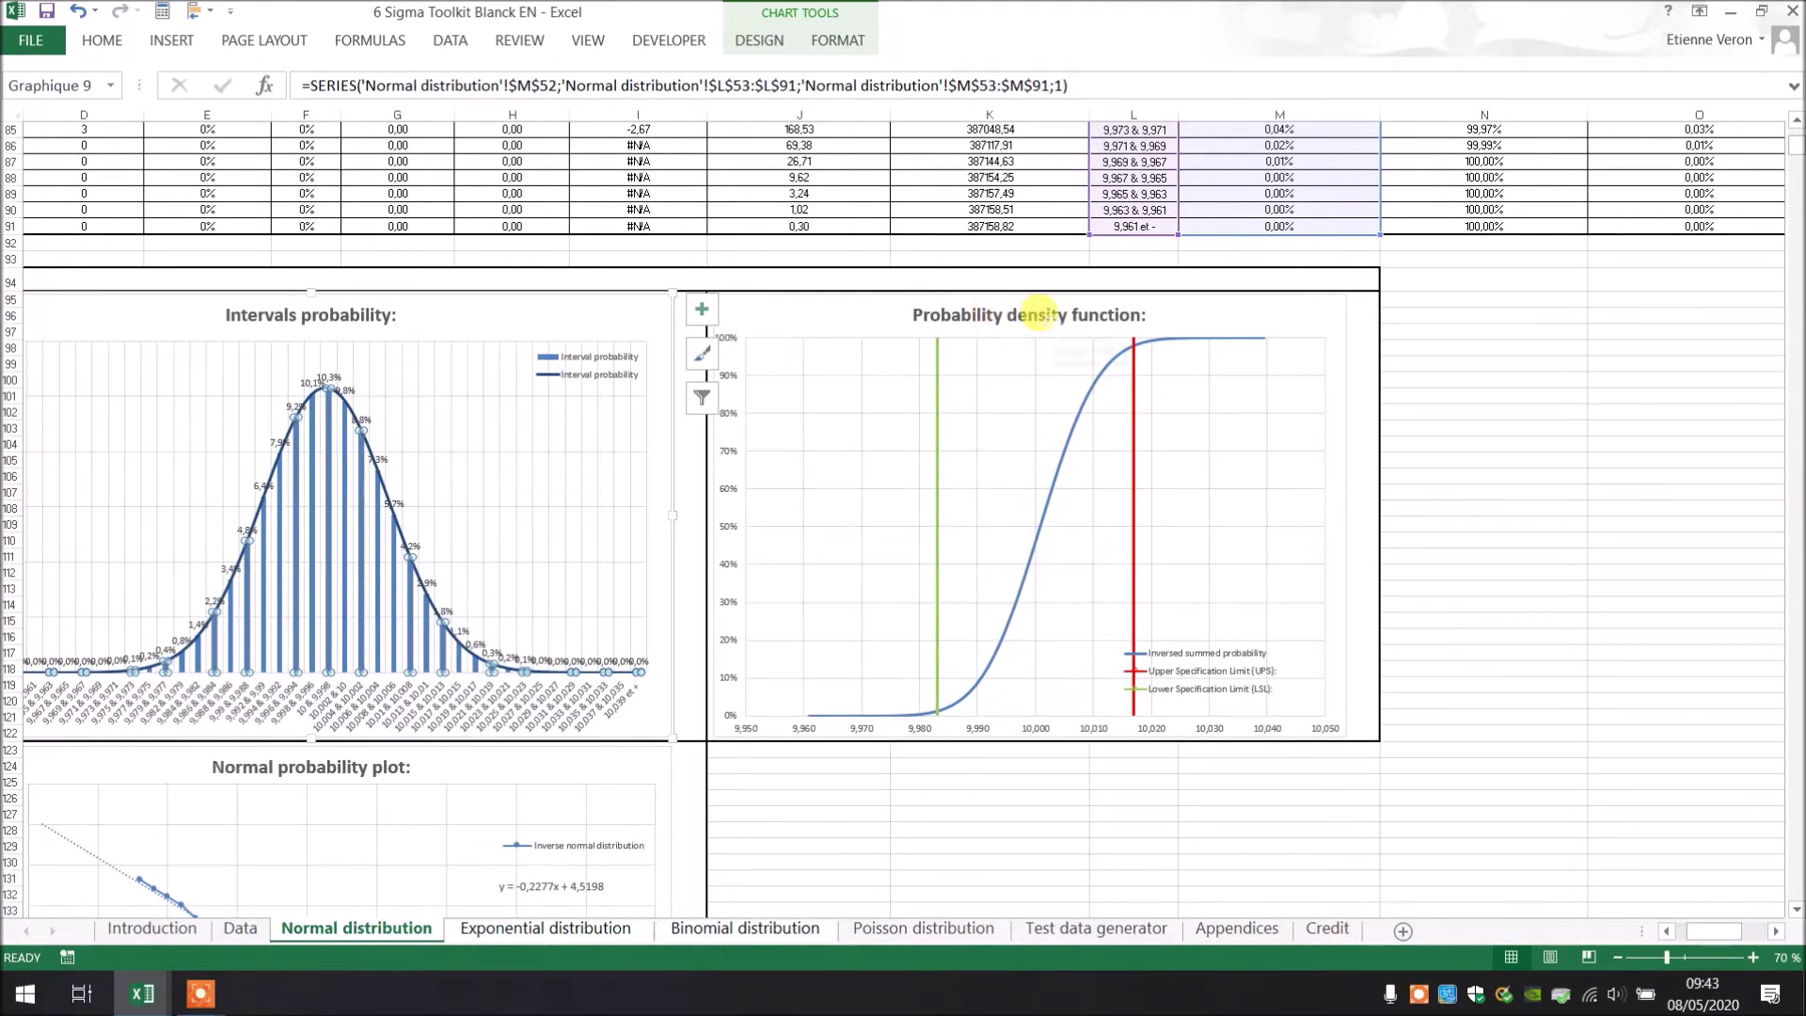
pyautogui.click(1206, 671)
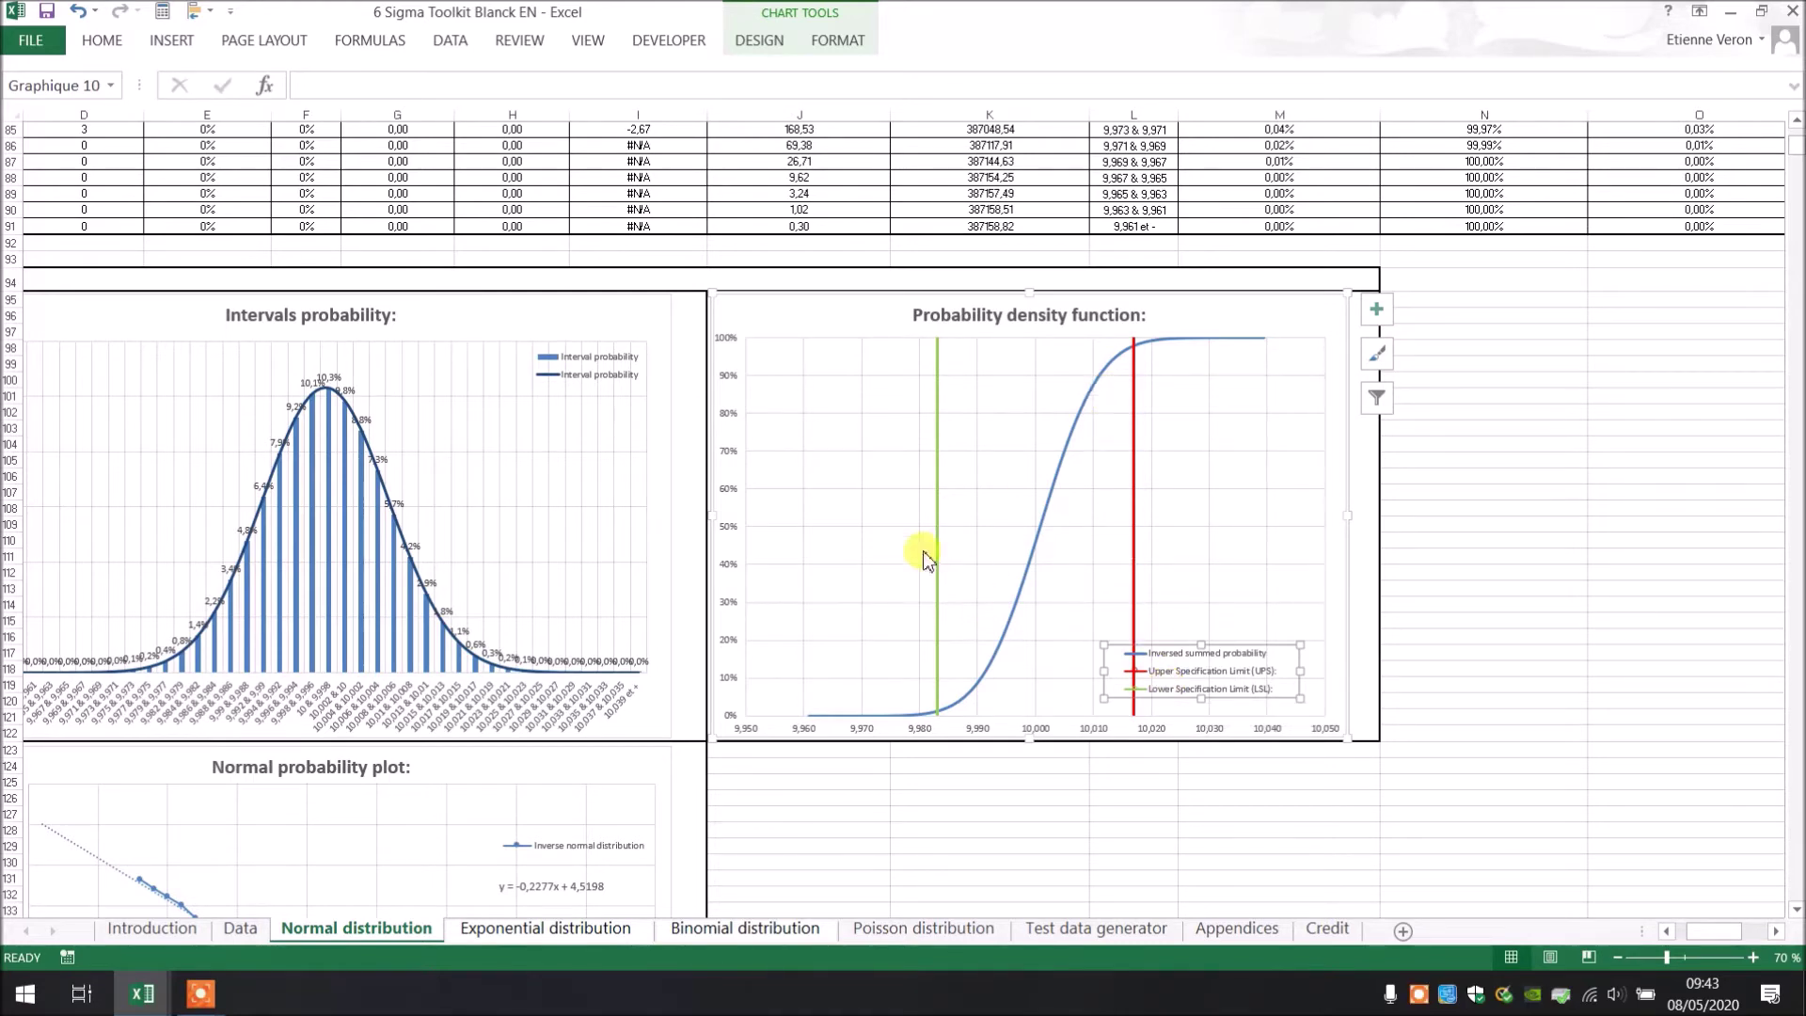
pyautogui.click(927, 826)
pyautogui.scroll(-1, 979, 592)
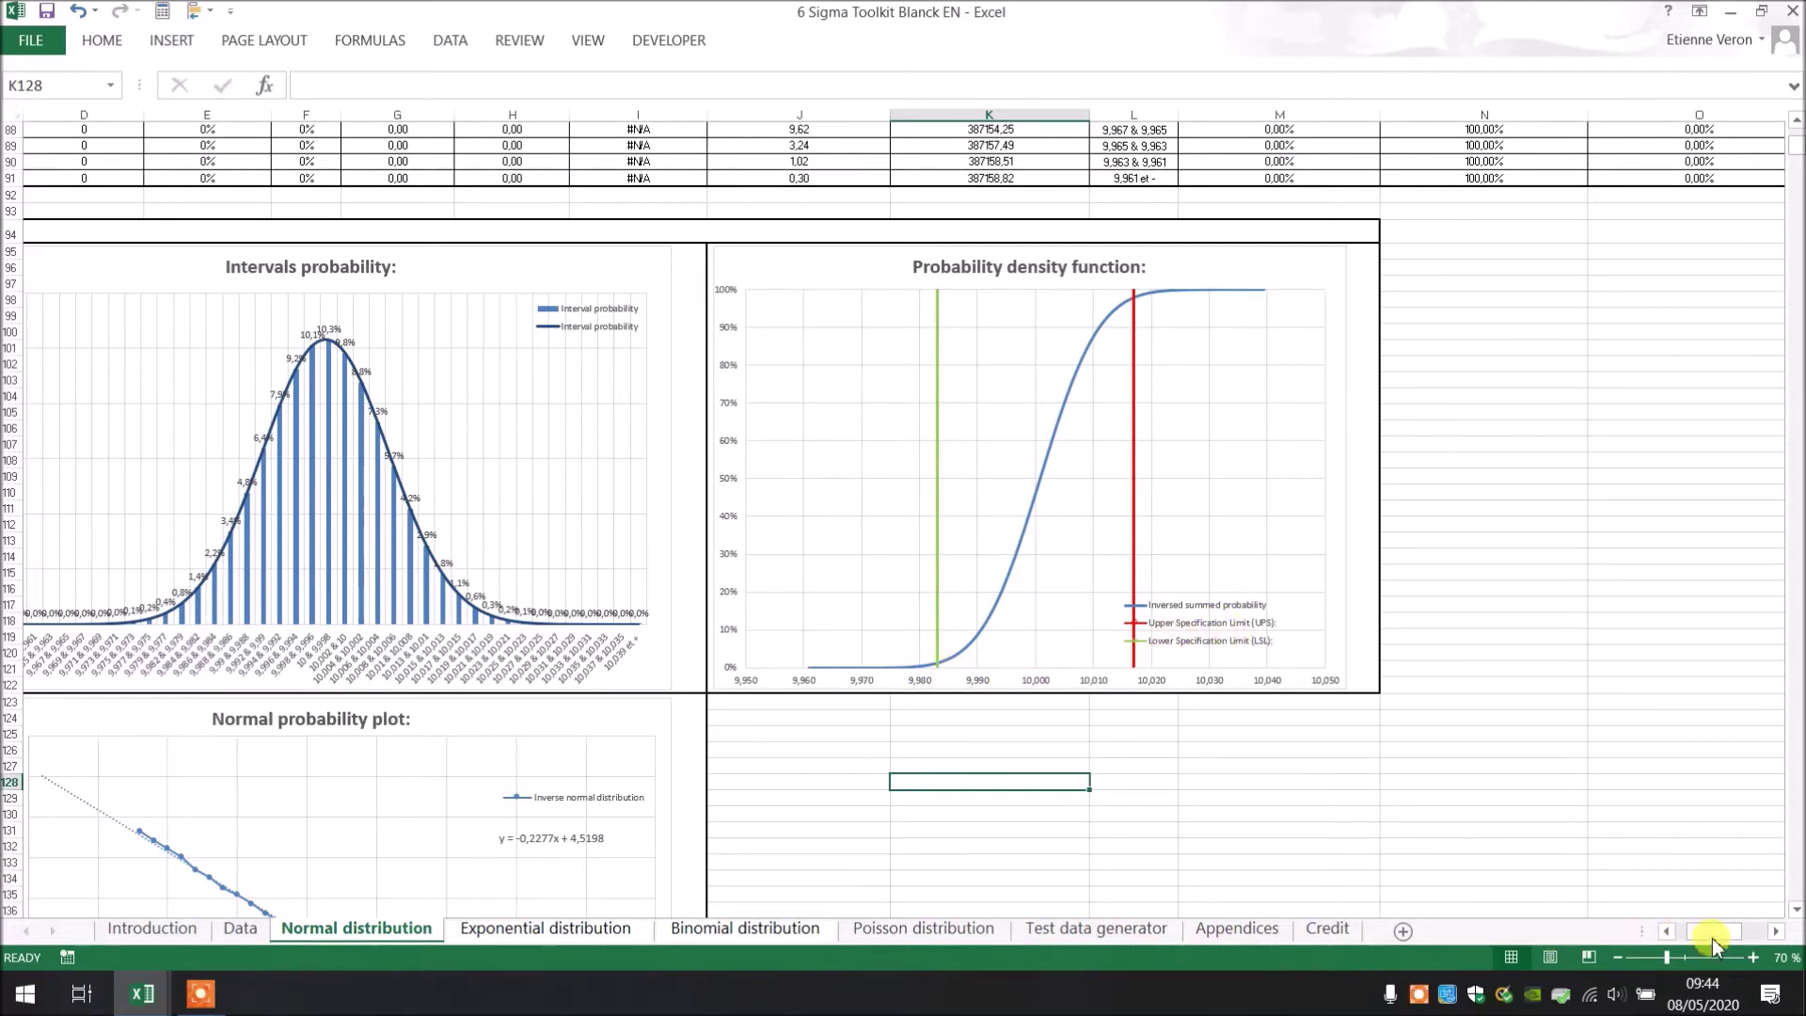
pyautogui.moveTo(1712, 937); pyautogui.dragTo(1707, 934)
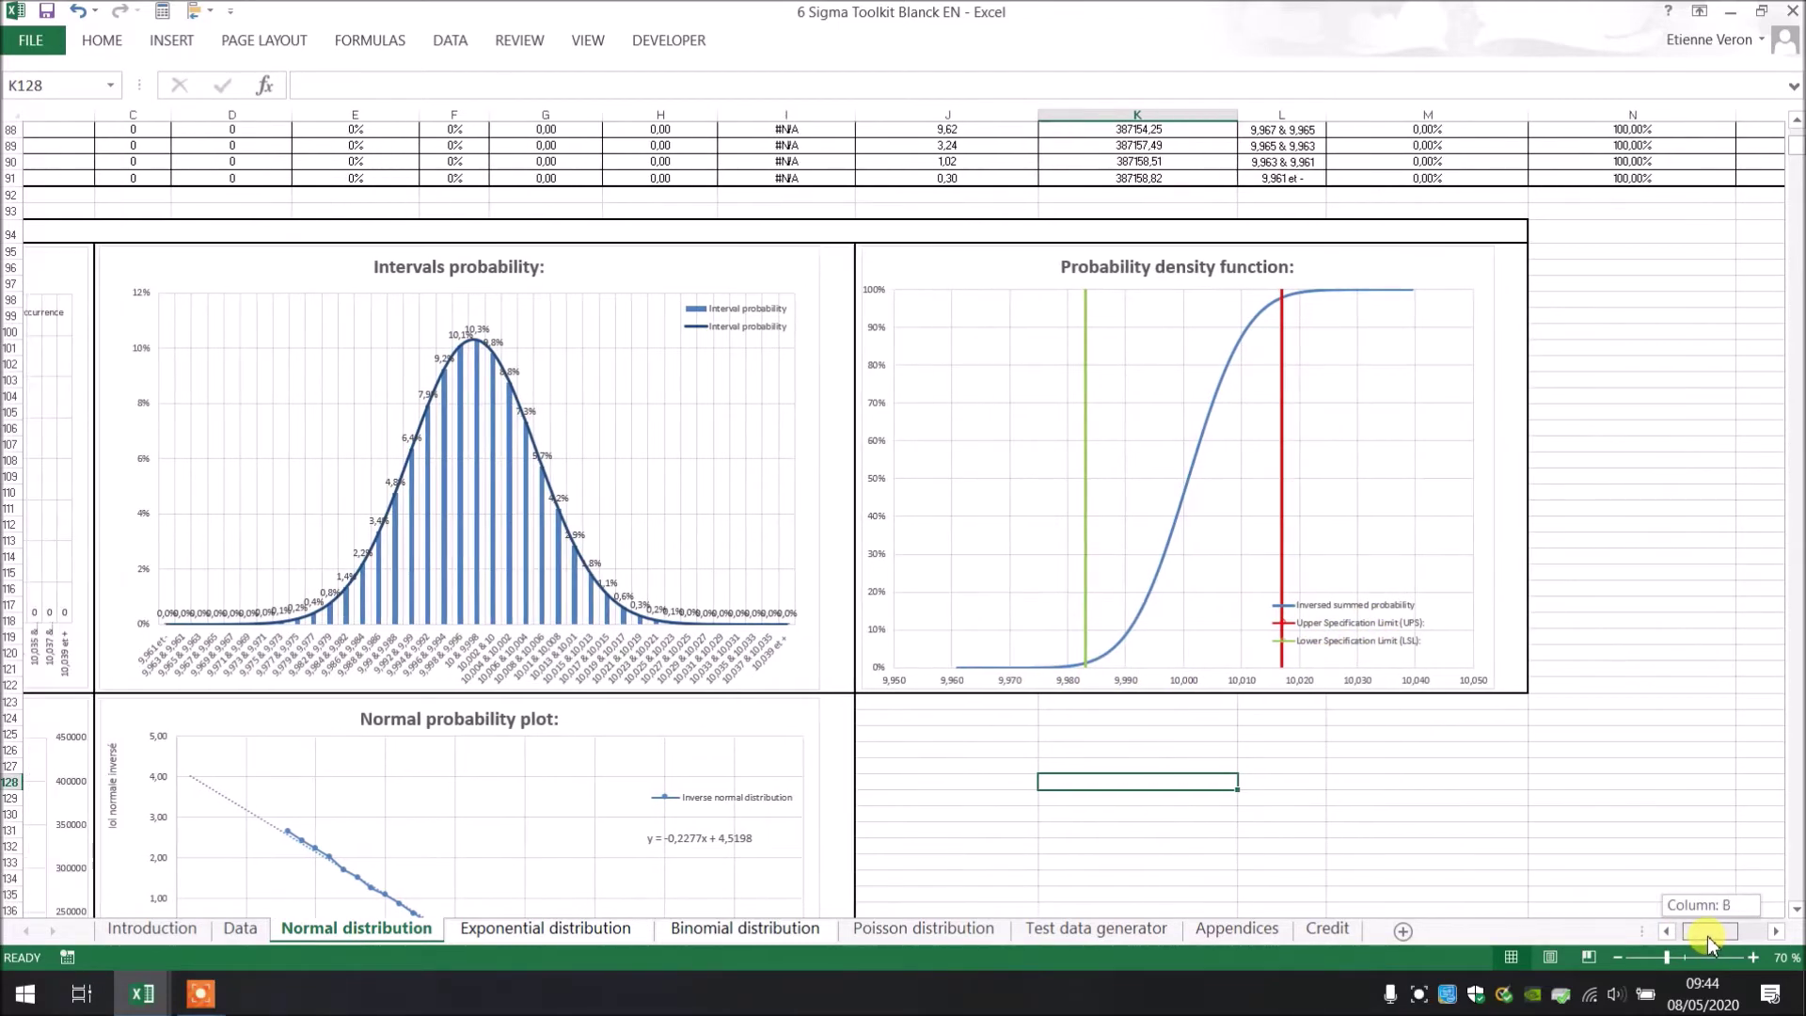
pyautogui.moveTo(1707, 935); pyautogui.dragTo(1693, 937)
pyautogui.scroll(-3, 459, 649)
pyautogui.scroll(-3, 459, 649)
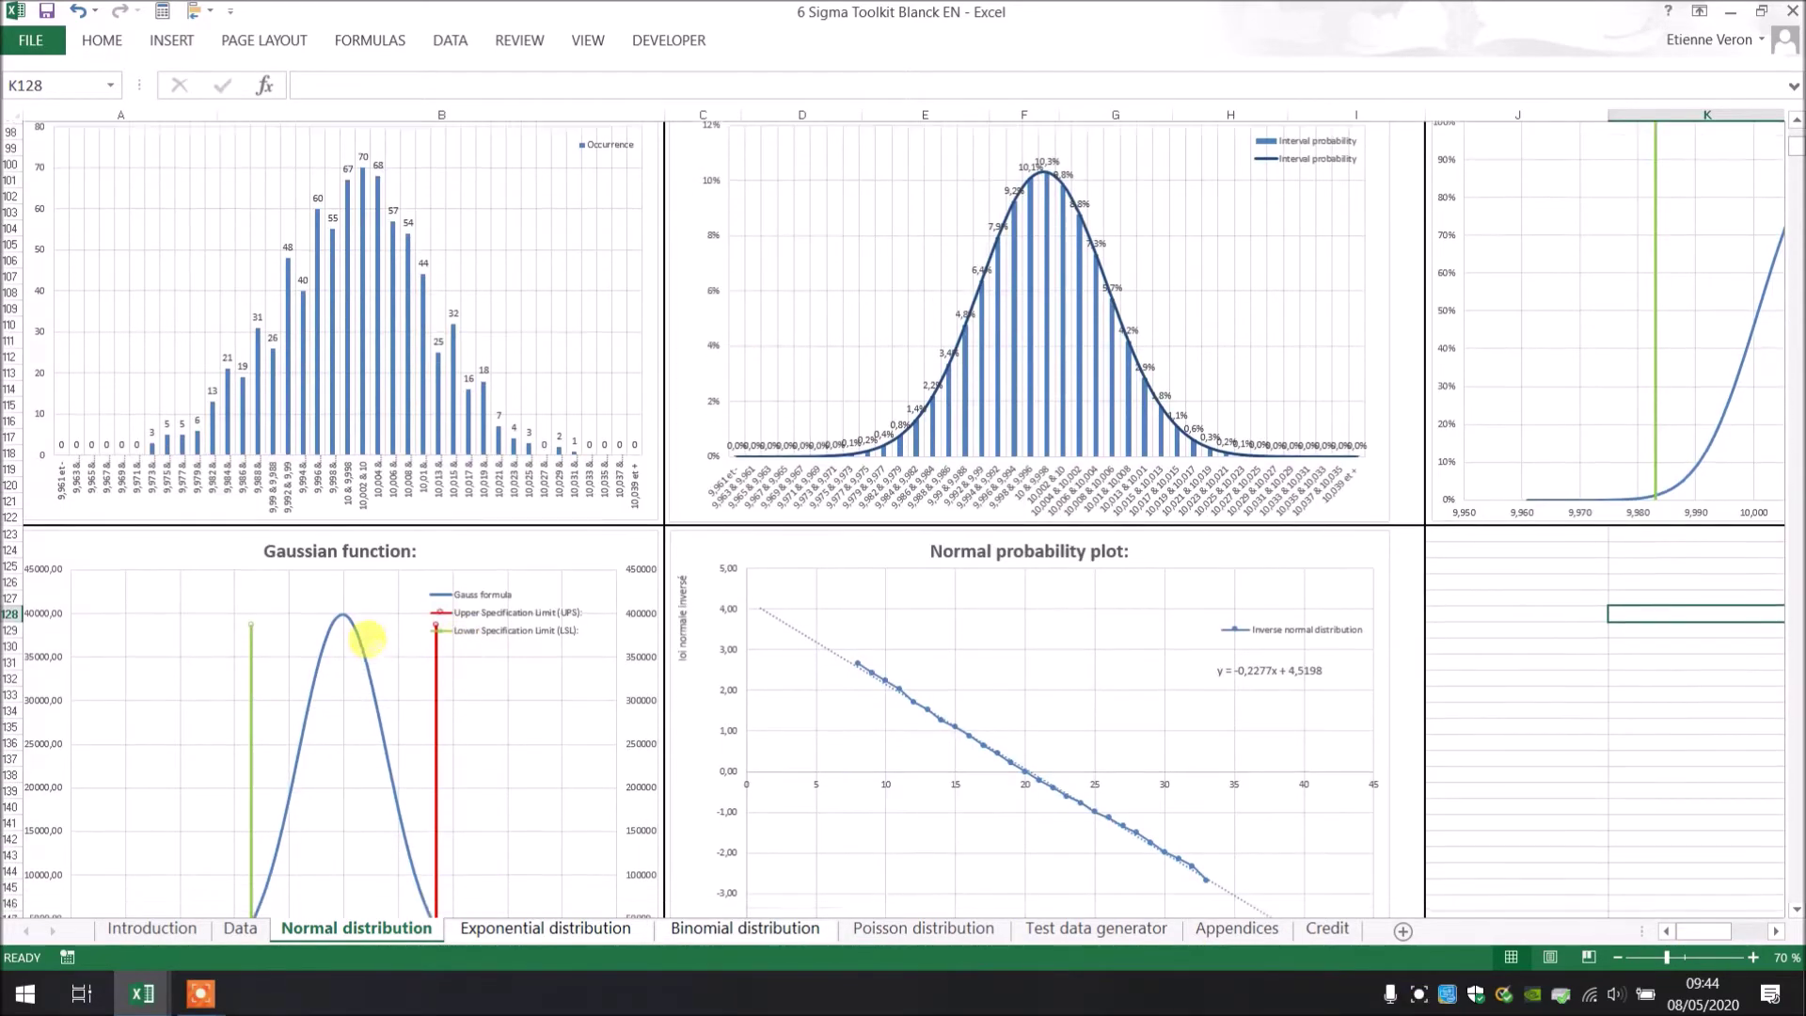
pyautogui.scroll(-1, 303, 550)
pyautogui.moveTo(311, 555)
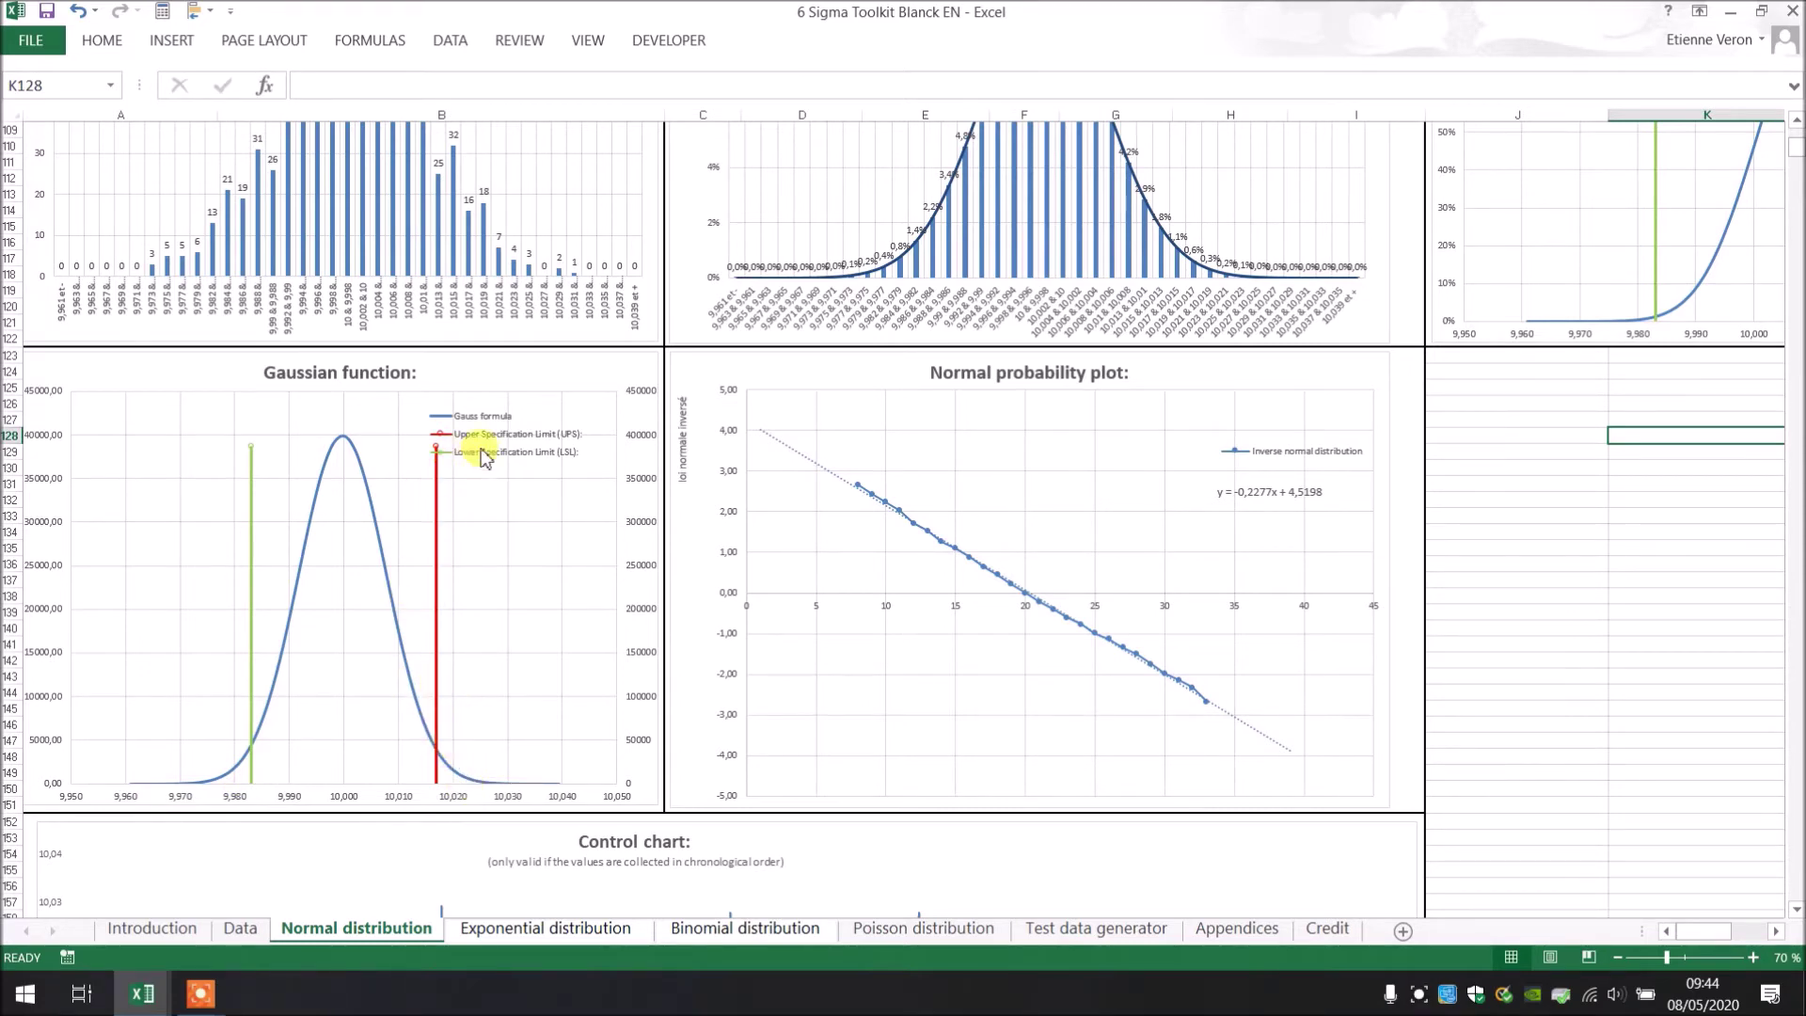
pyautogui.scroll(-2, 494, 455)
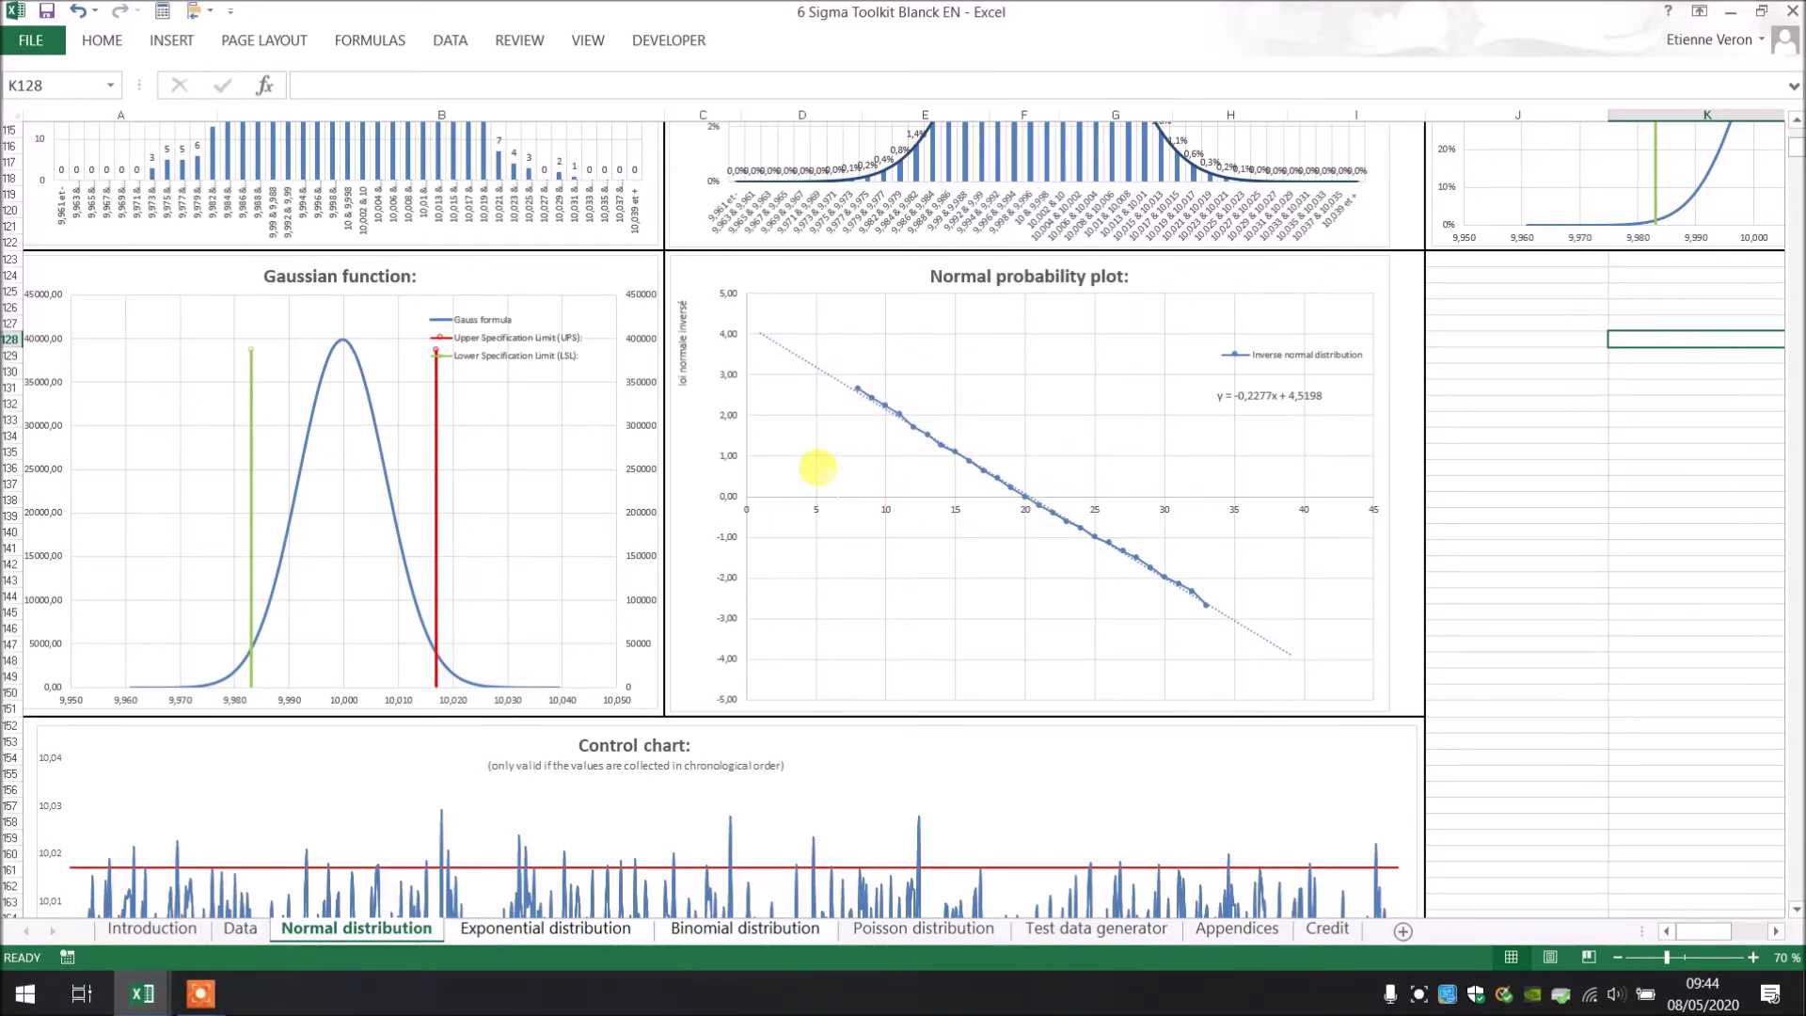
pyautogui.scroll(-1, 814, 466)
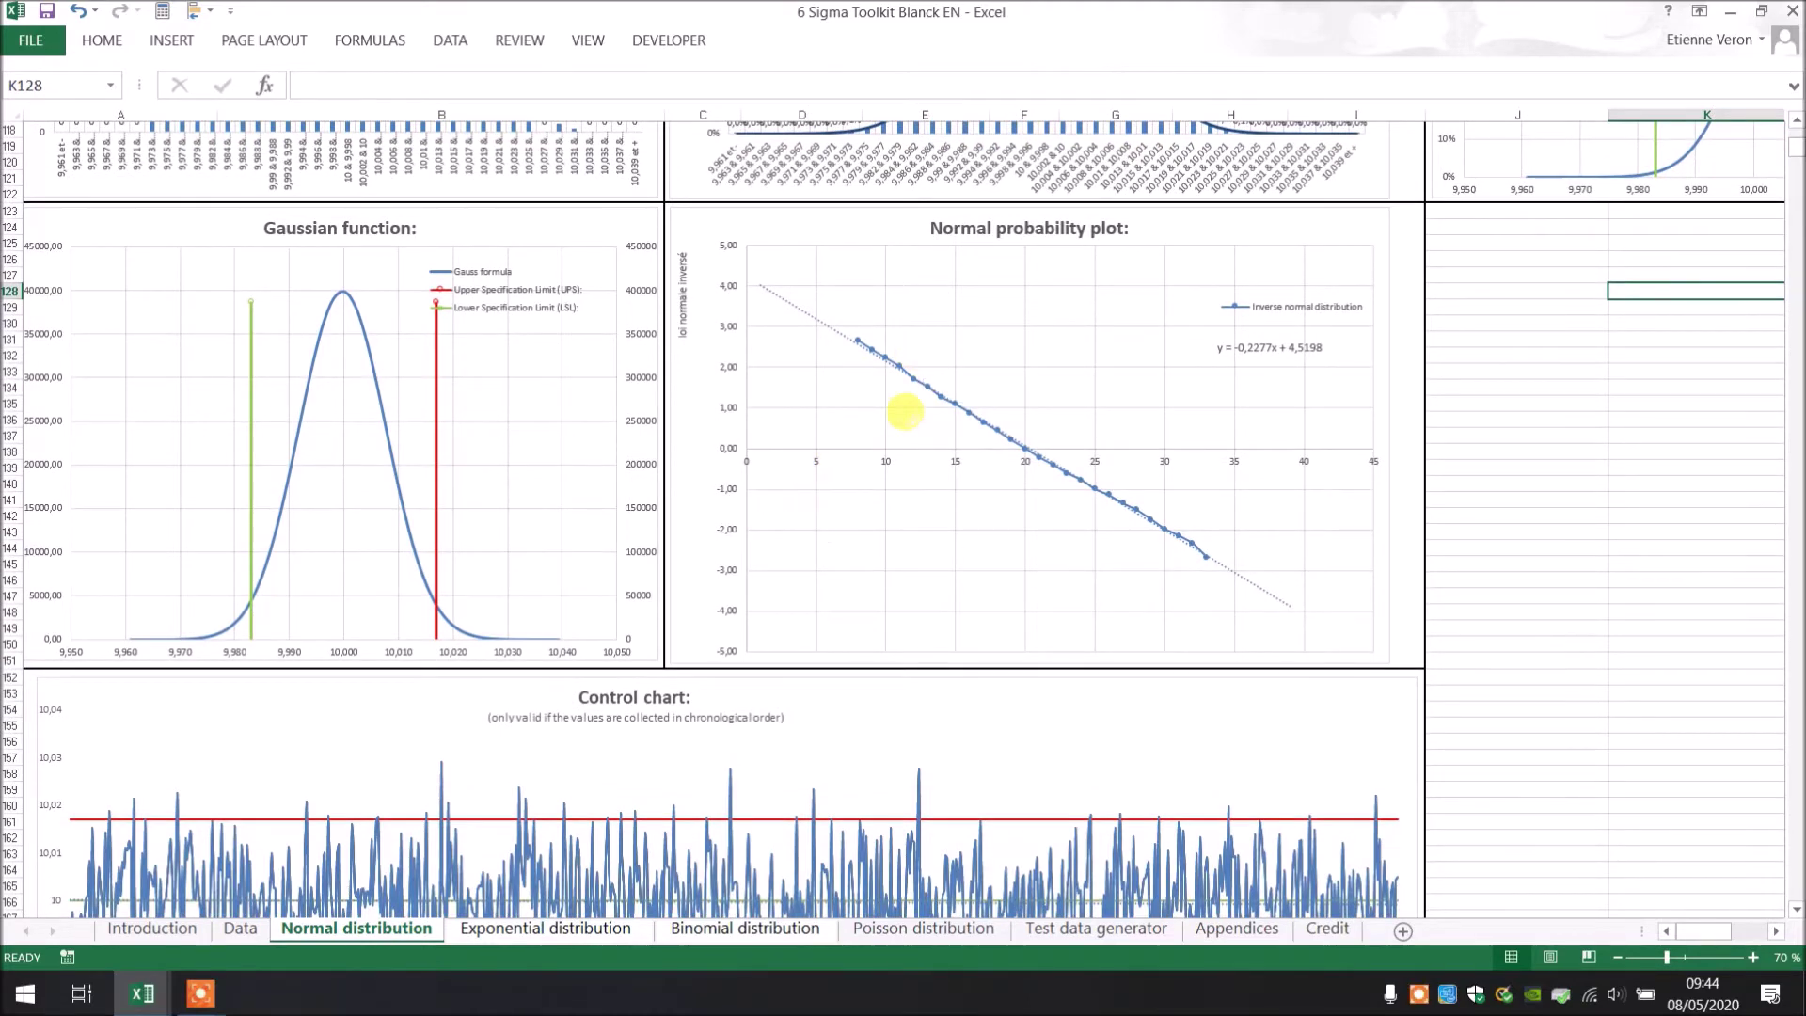
pyautogui.scroll(-3, 836, 447)
pyautogui.scroll(-5, 834, 440)
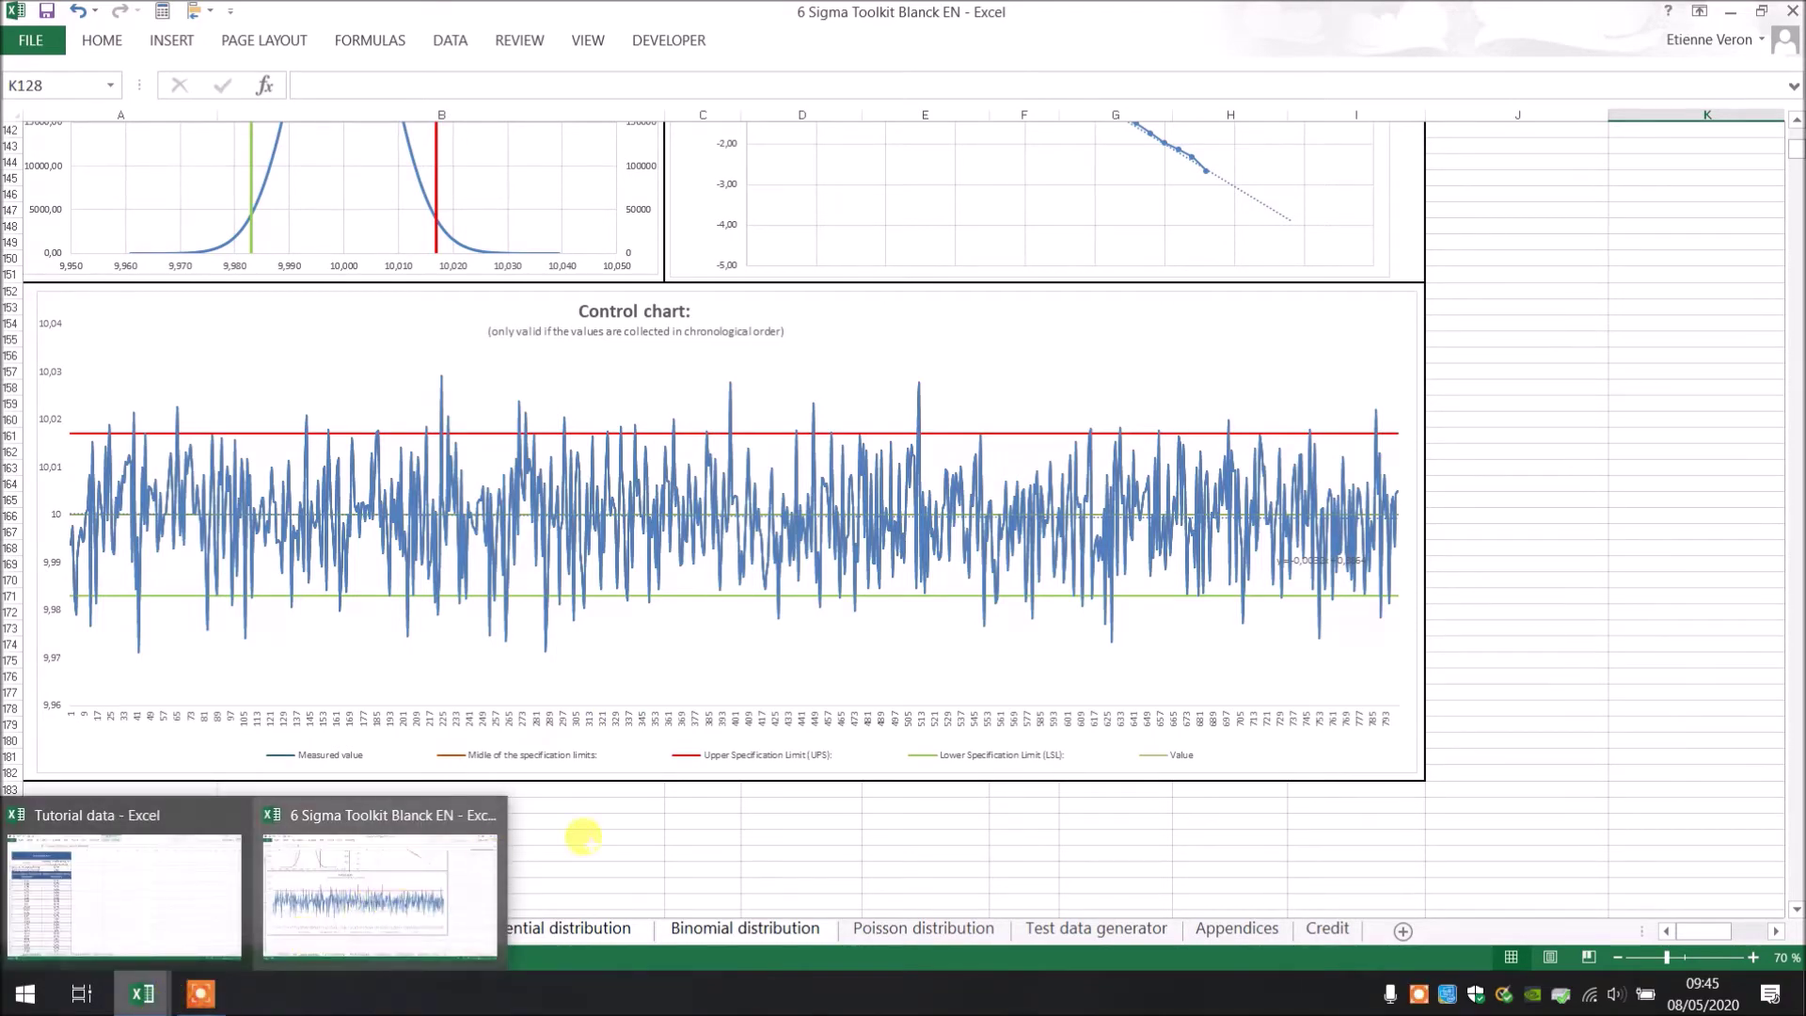
pyautogui.click(624, 851)
pyautogui.scroll(1, 625, 706)
pyautogui.scroll(20, 625, 706)
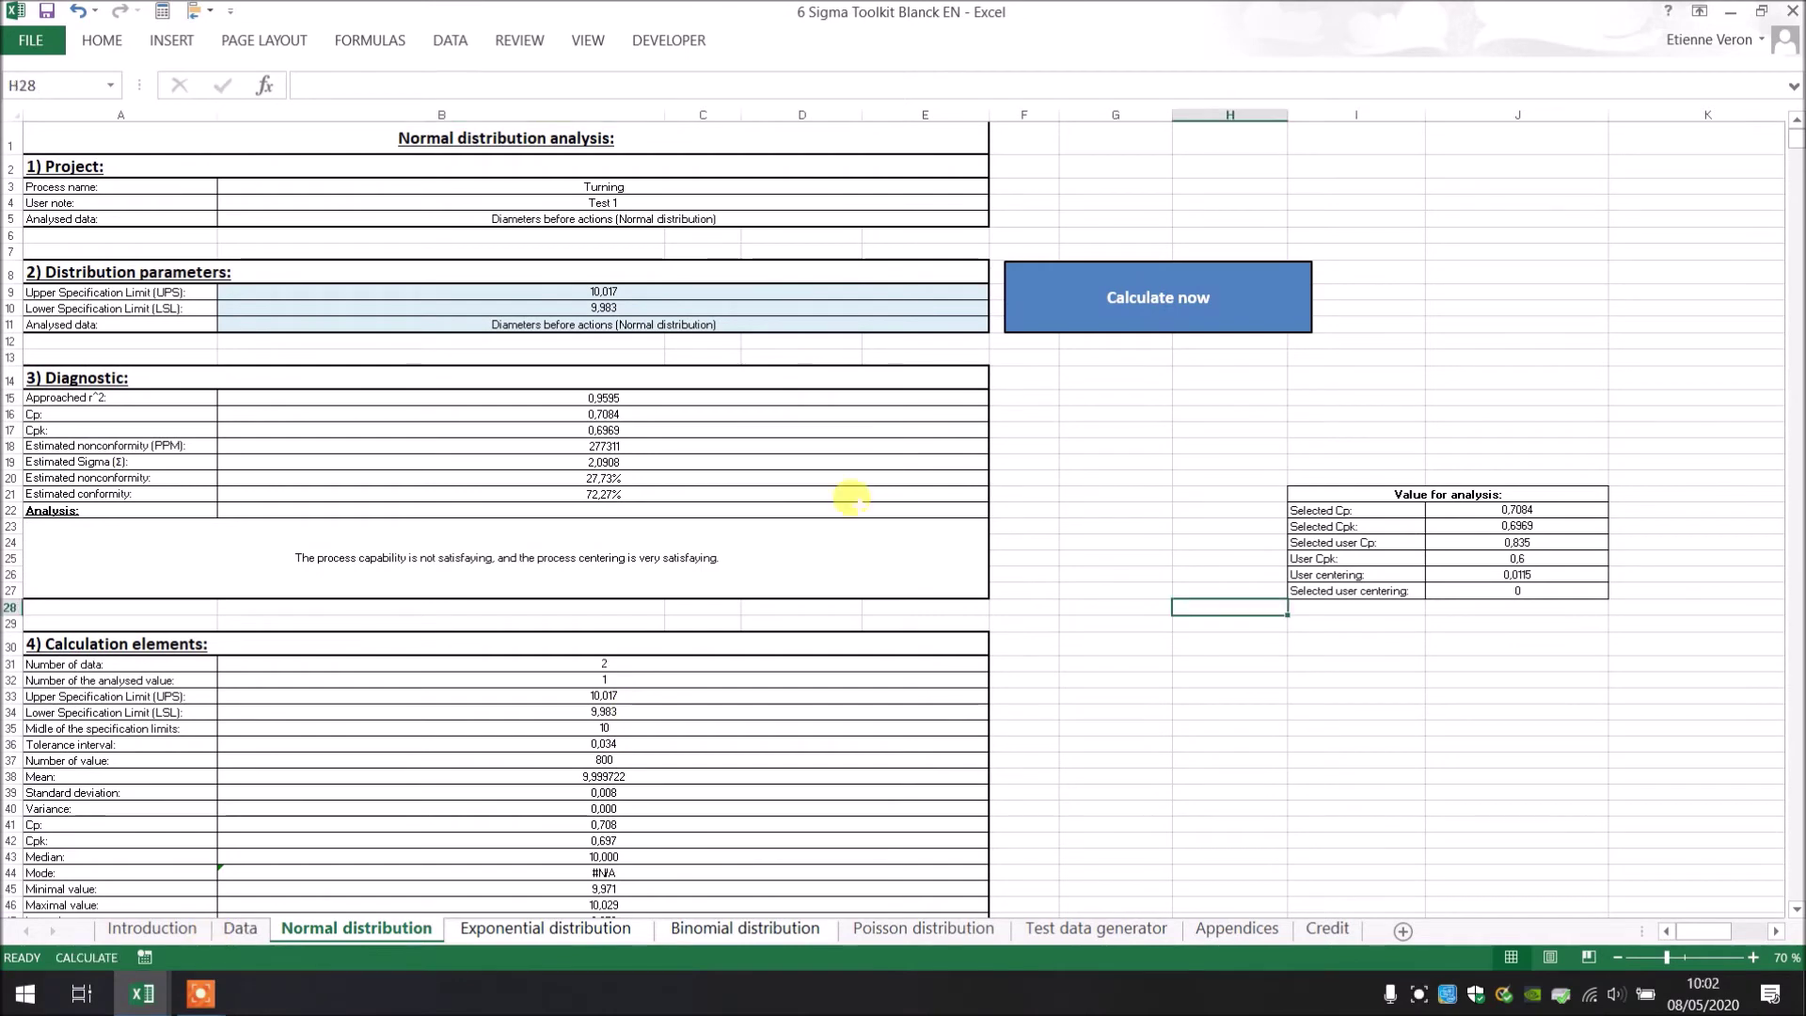
# Step: Copy the after-action diameters B6:B806 from the Tutorial data workbook
pyautogui.click(142, 993)
pyautogui.click(170, 928)
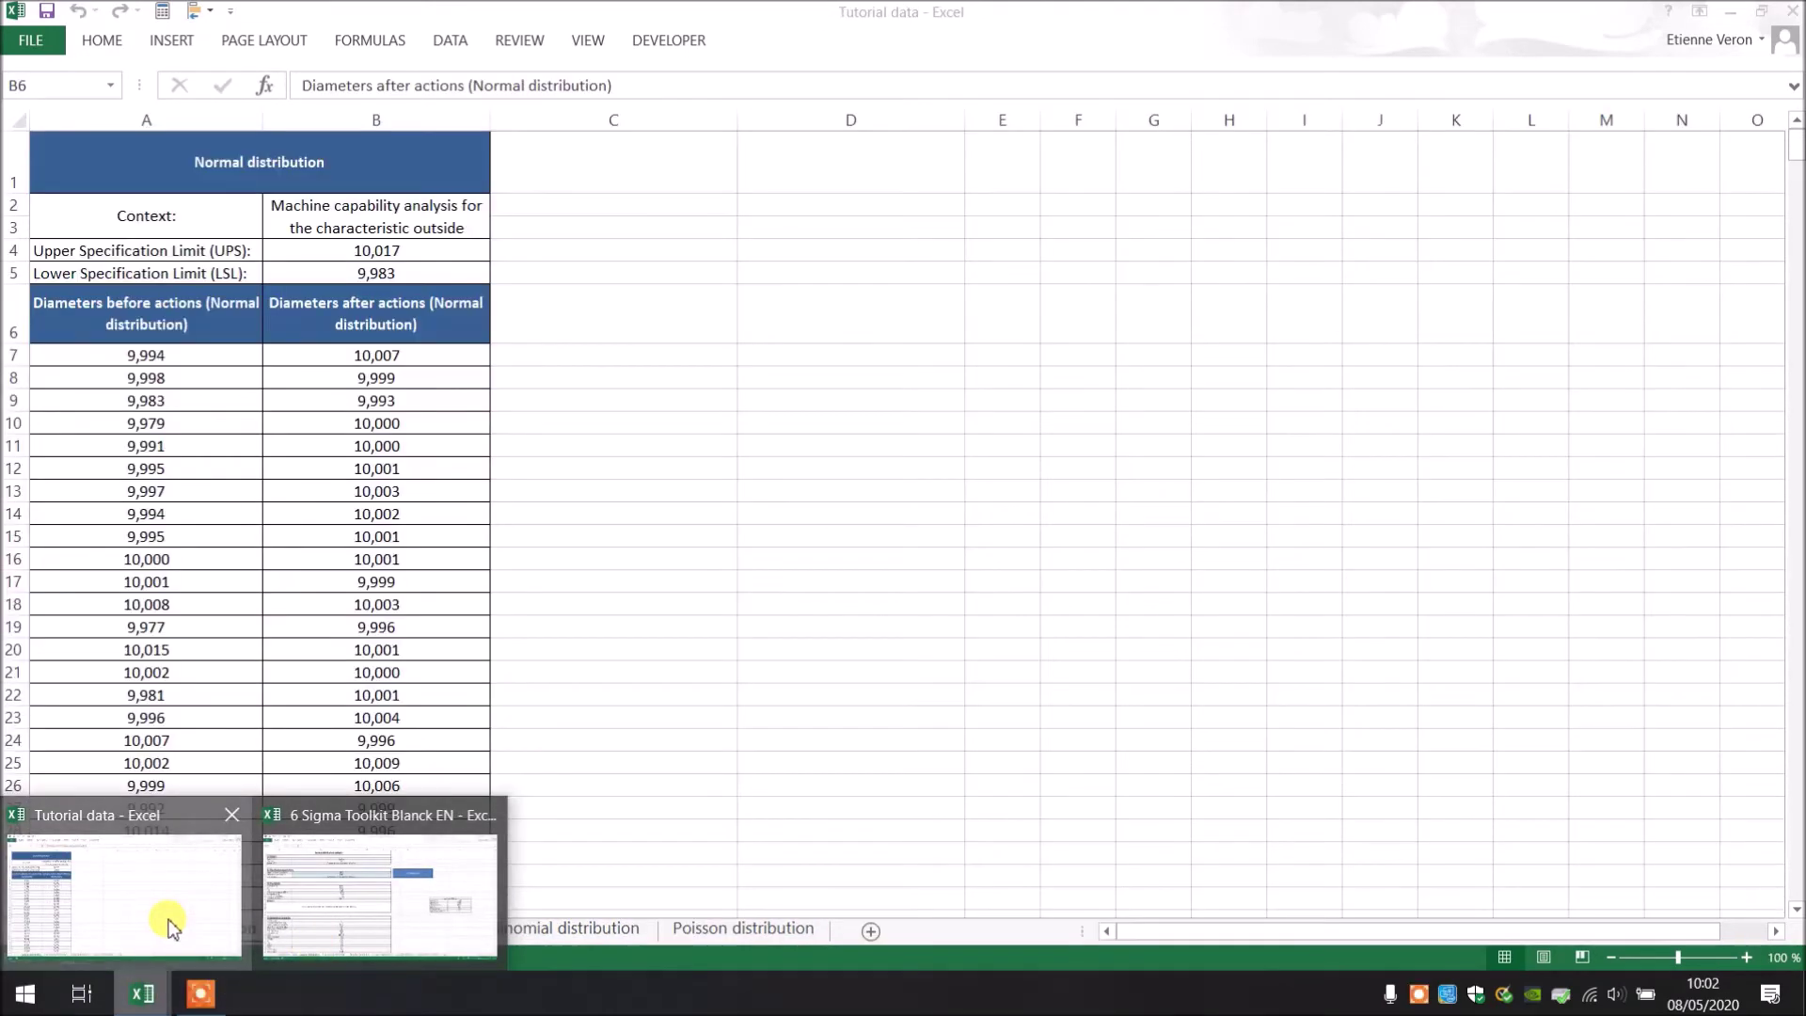
pyautogui.click(390, 313)
pyautogui.hotkey('ctrl', 'shift', 'Down')
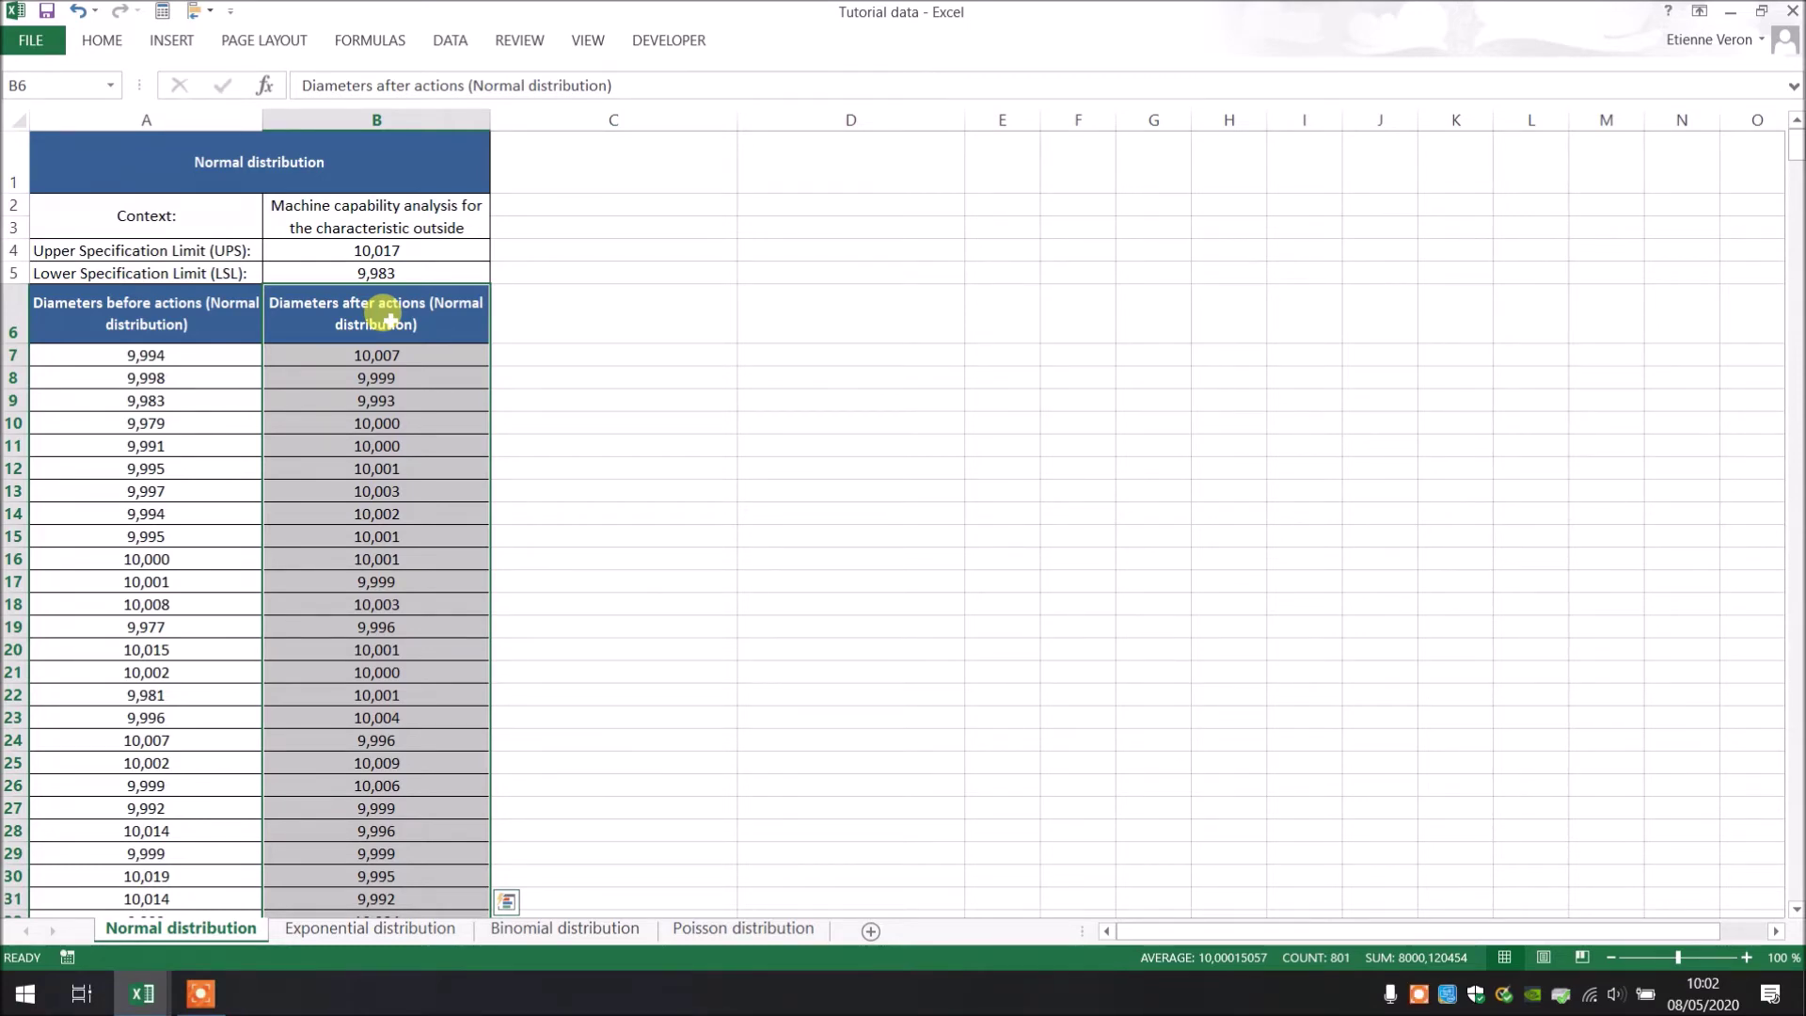
pyautogui.click(583, 315)
pyautogui.click(449, 328)
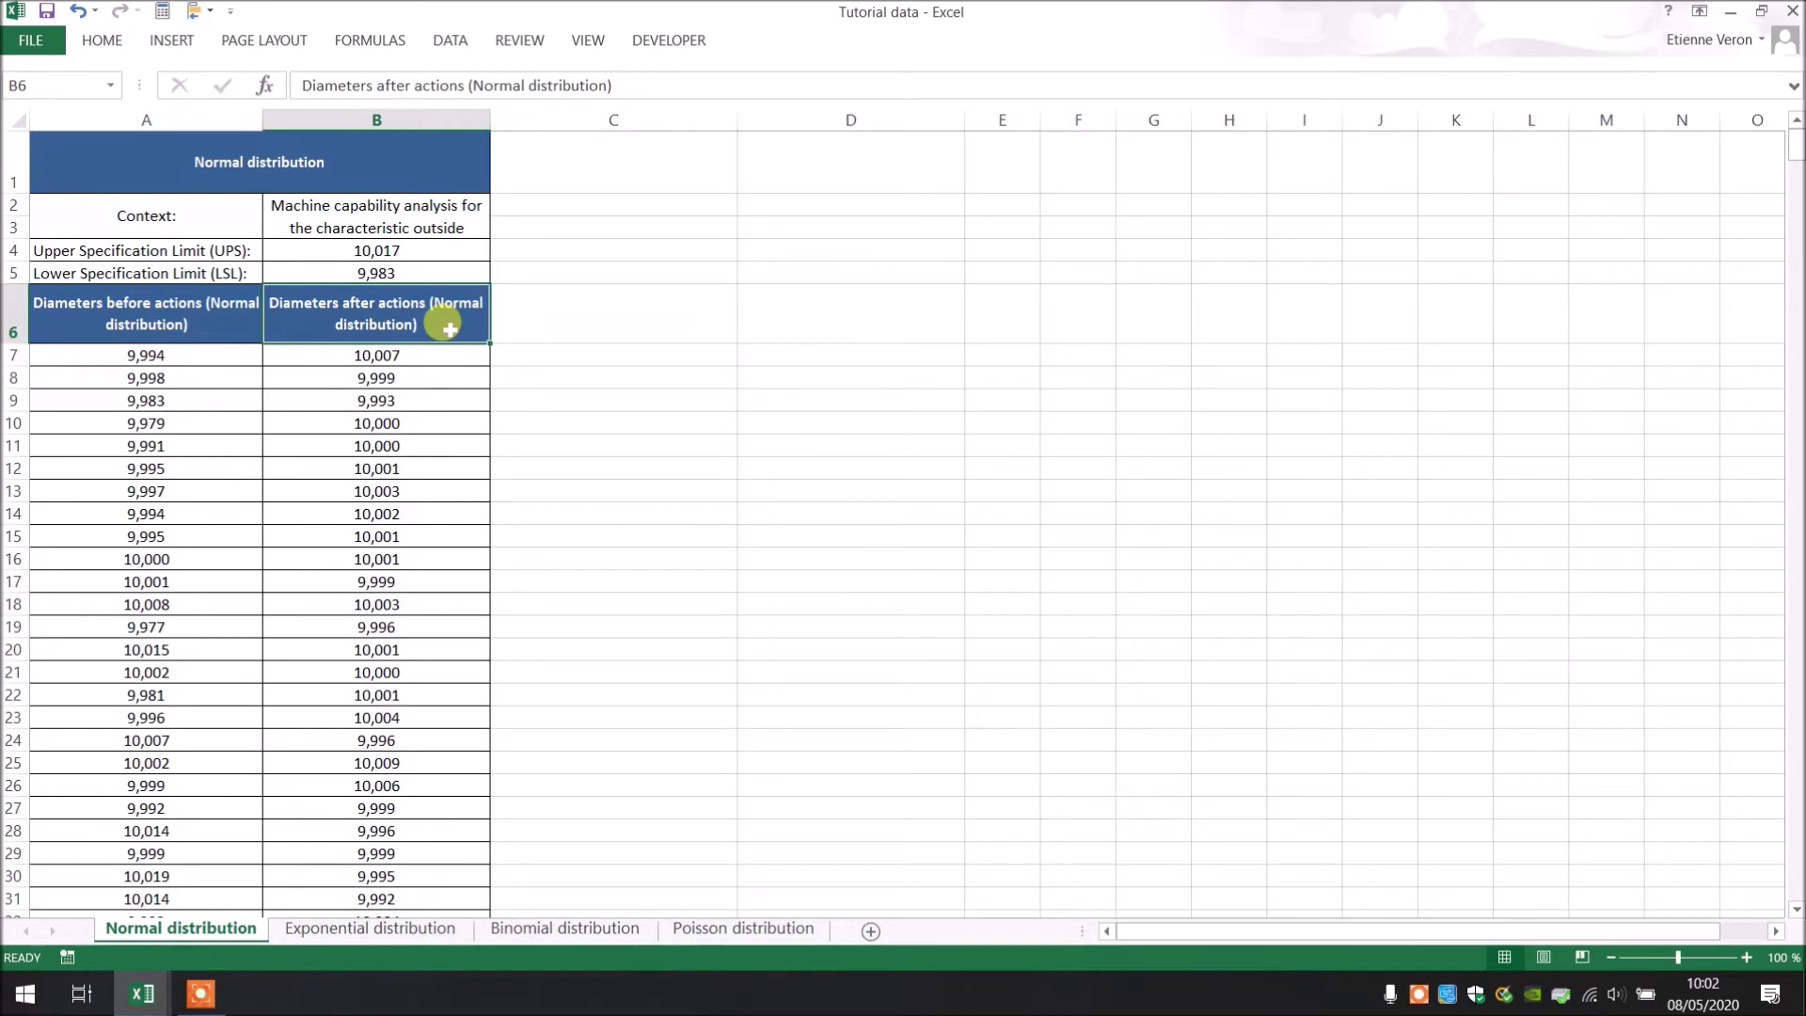
pyautogui.hotkey('ctrl', 'shift', 'Down')
pyautogui.rightClick(446, 321)
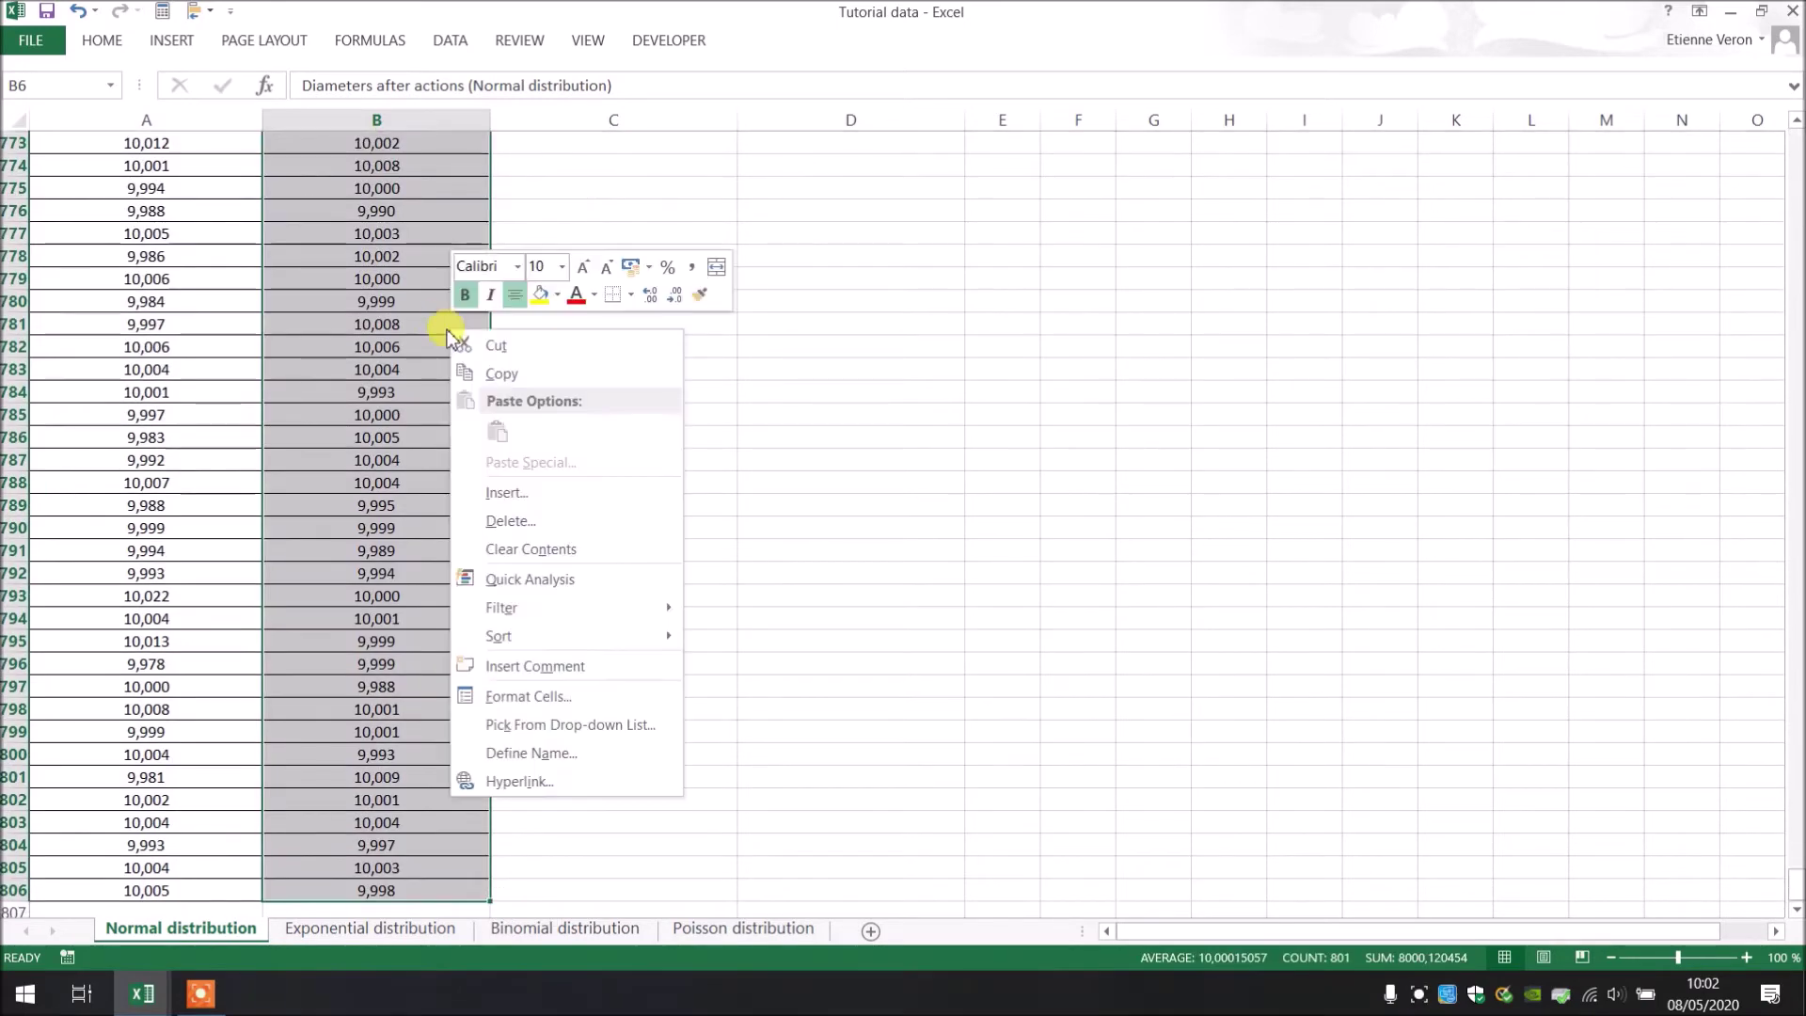
pyautogui.click(501, 373)
pyautogui.scroll(15, 504, 386)
# Step: Paste them into the second measured-values column (C) of the toolkit's Data sheet
pyautogui.hotkey('ctrl', 'Tab')
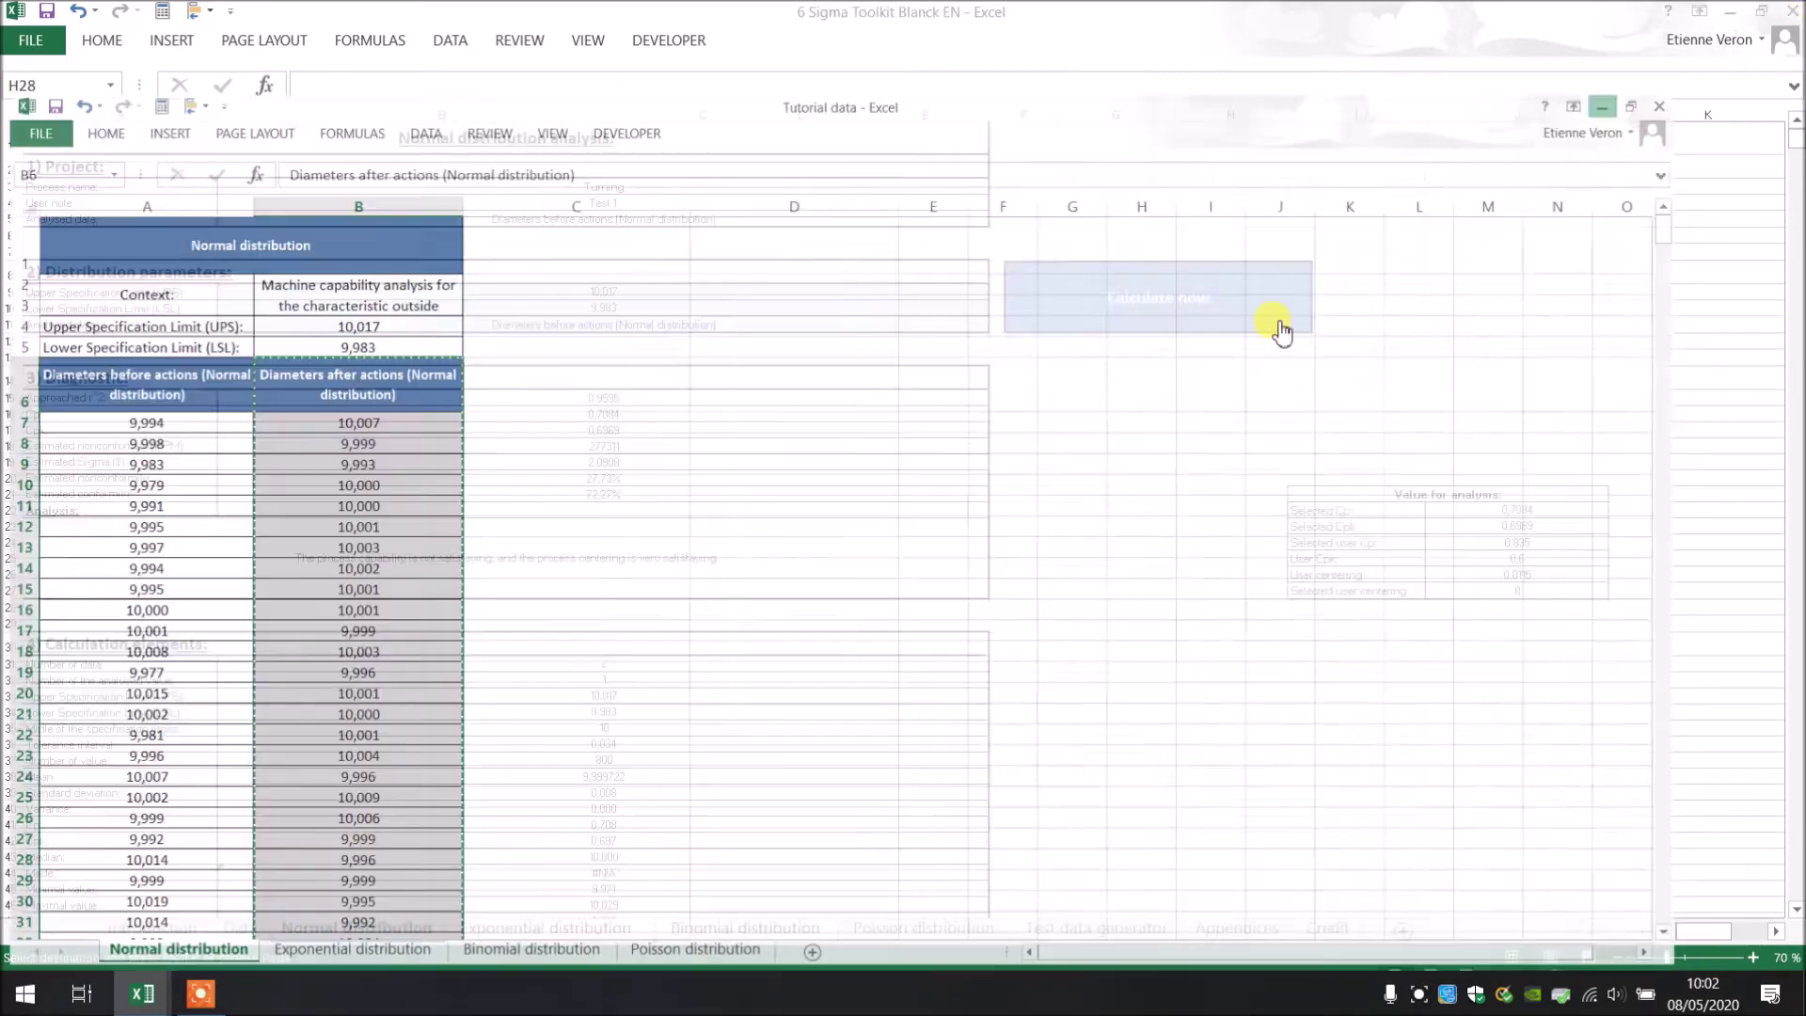
pyautogui.click(240, 929)
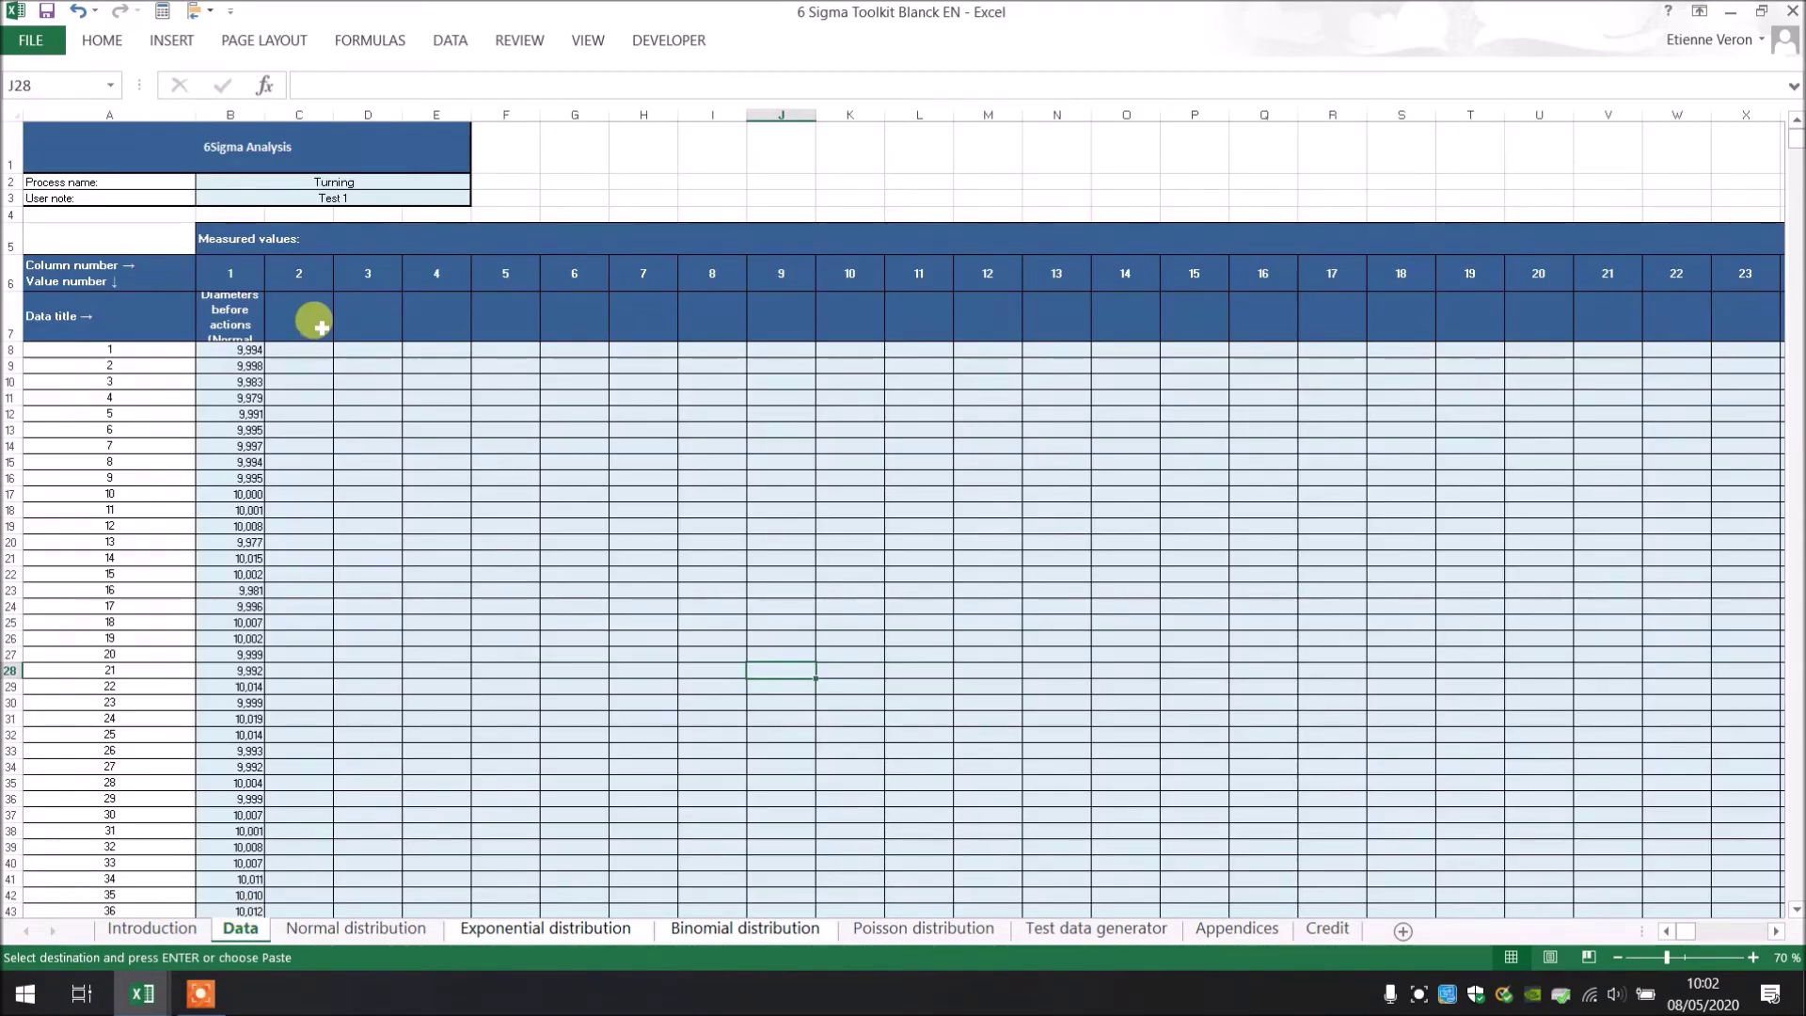
pyautogui.rightClick(313, 322)
pyautogui.click(403, 431)
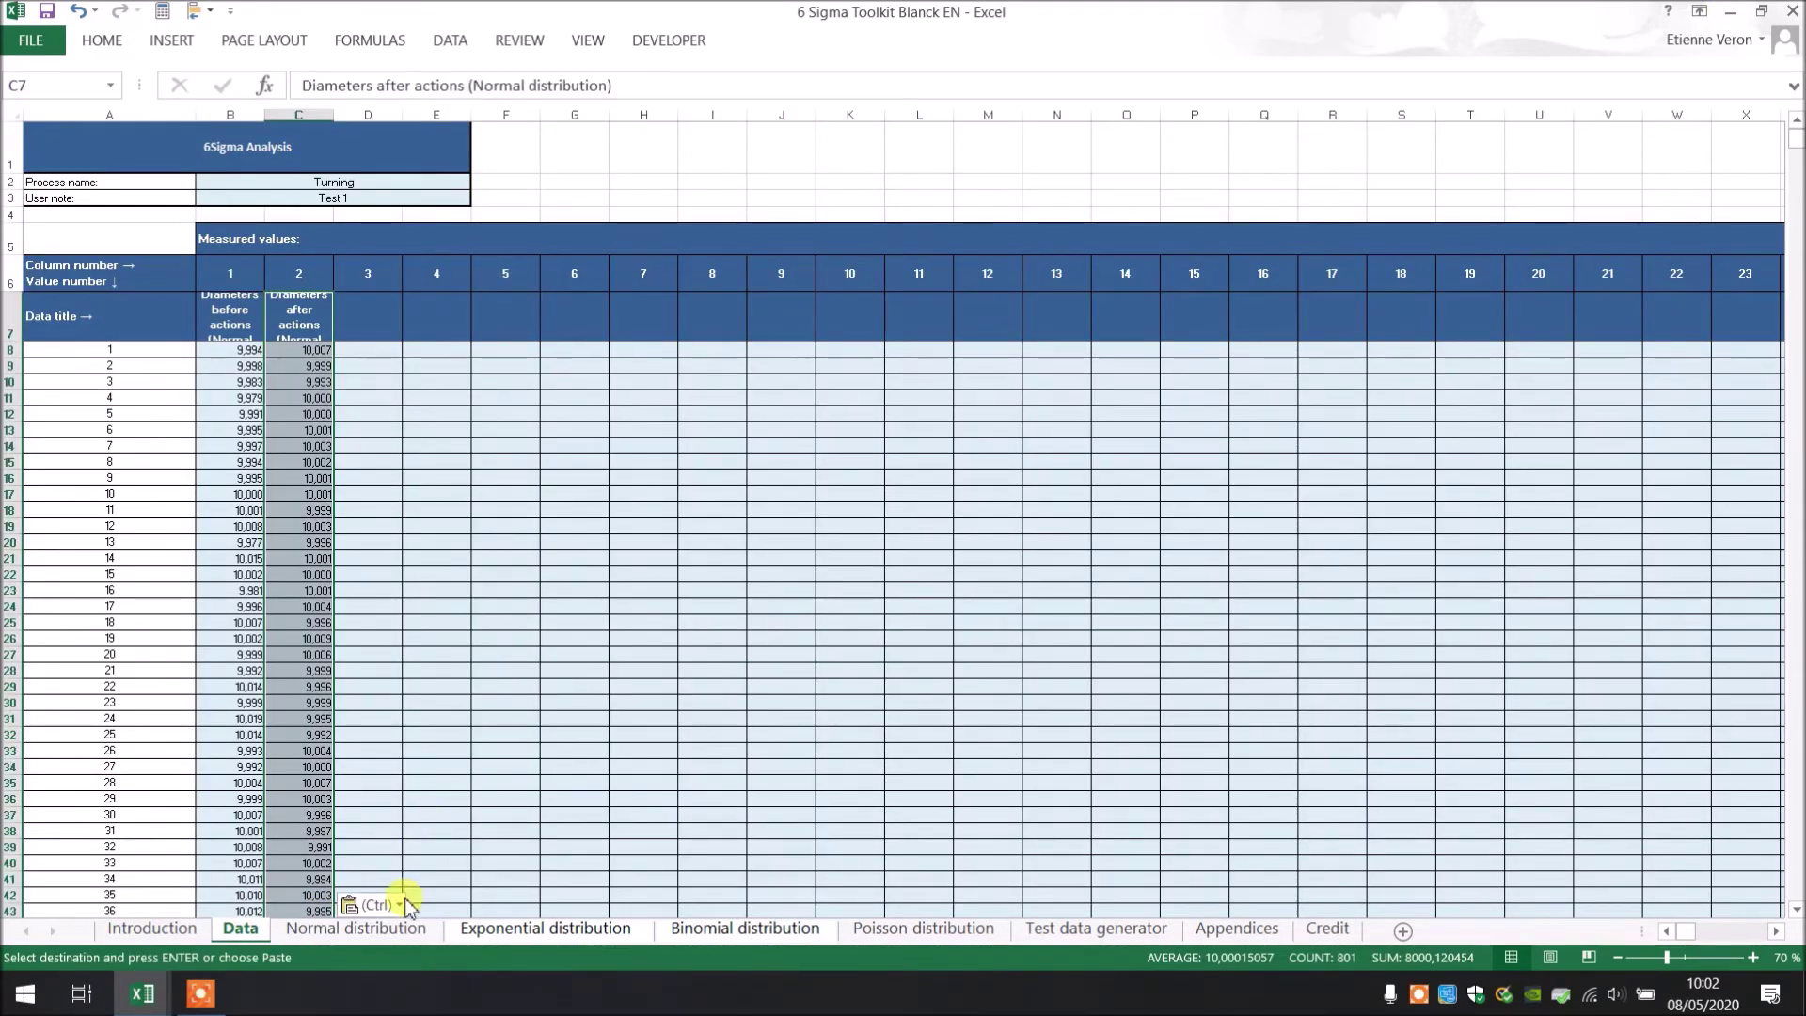
pyautogui.click(359, 928)
# Step: Duplicate the Normal distribution sheet and place the copy right after the original
pyautogui.rightClick(381, 928)
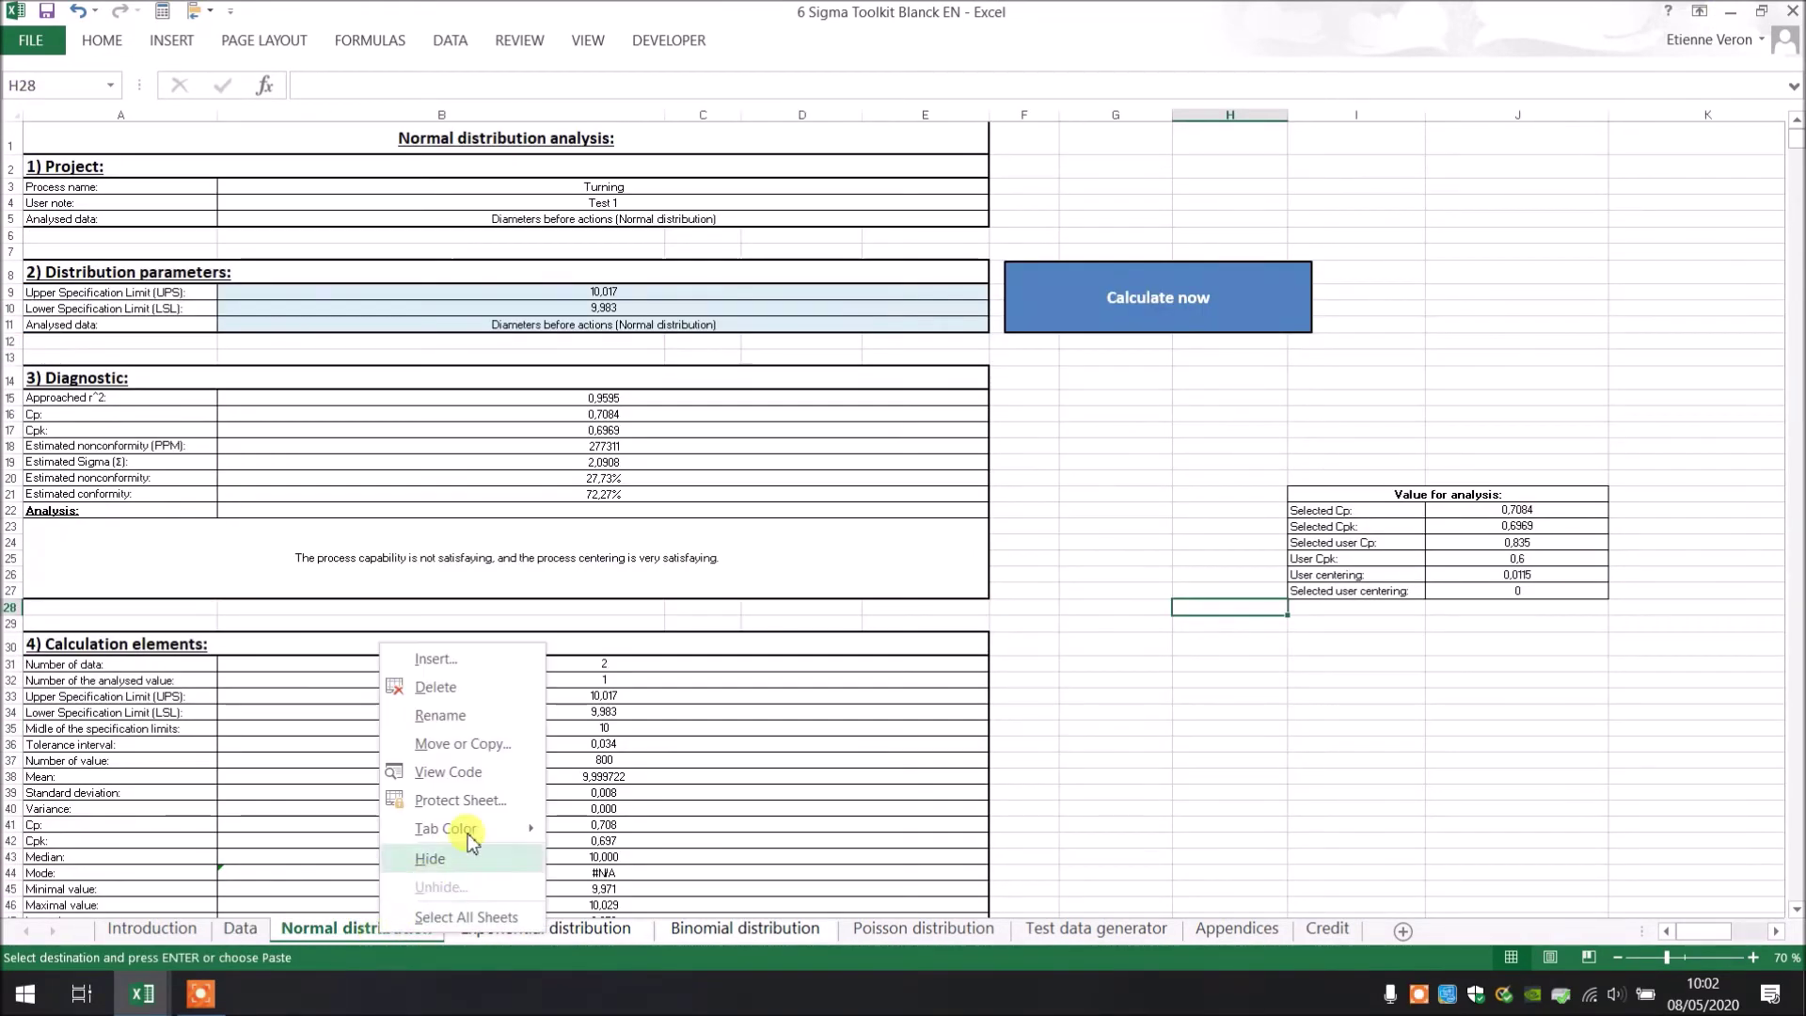
pyautogui.click(470, 743)
pyautogui.click(345, 851)
pyautogui.click(491, 876)
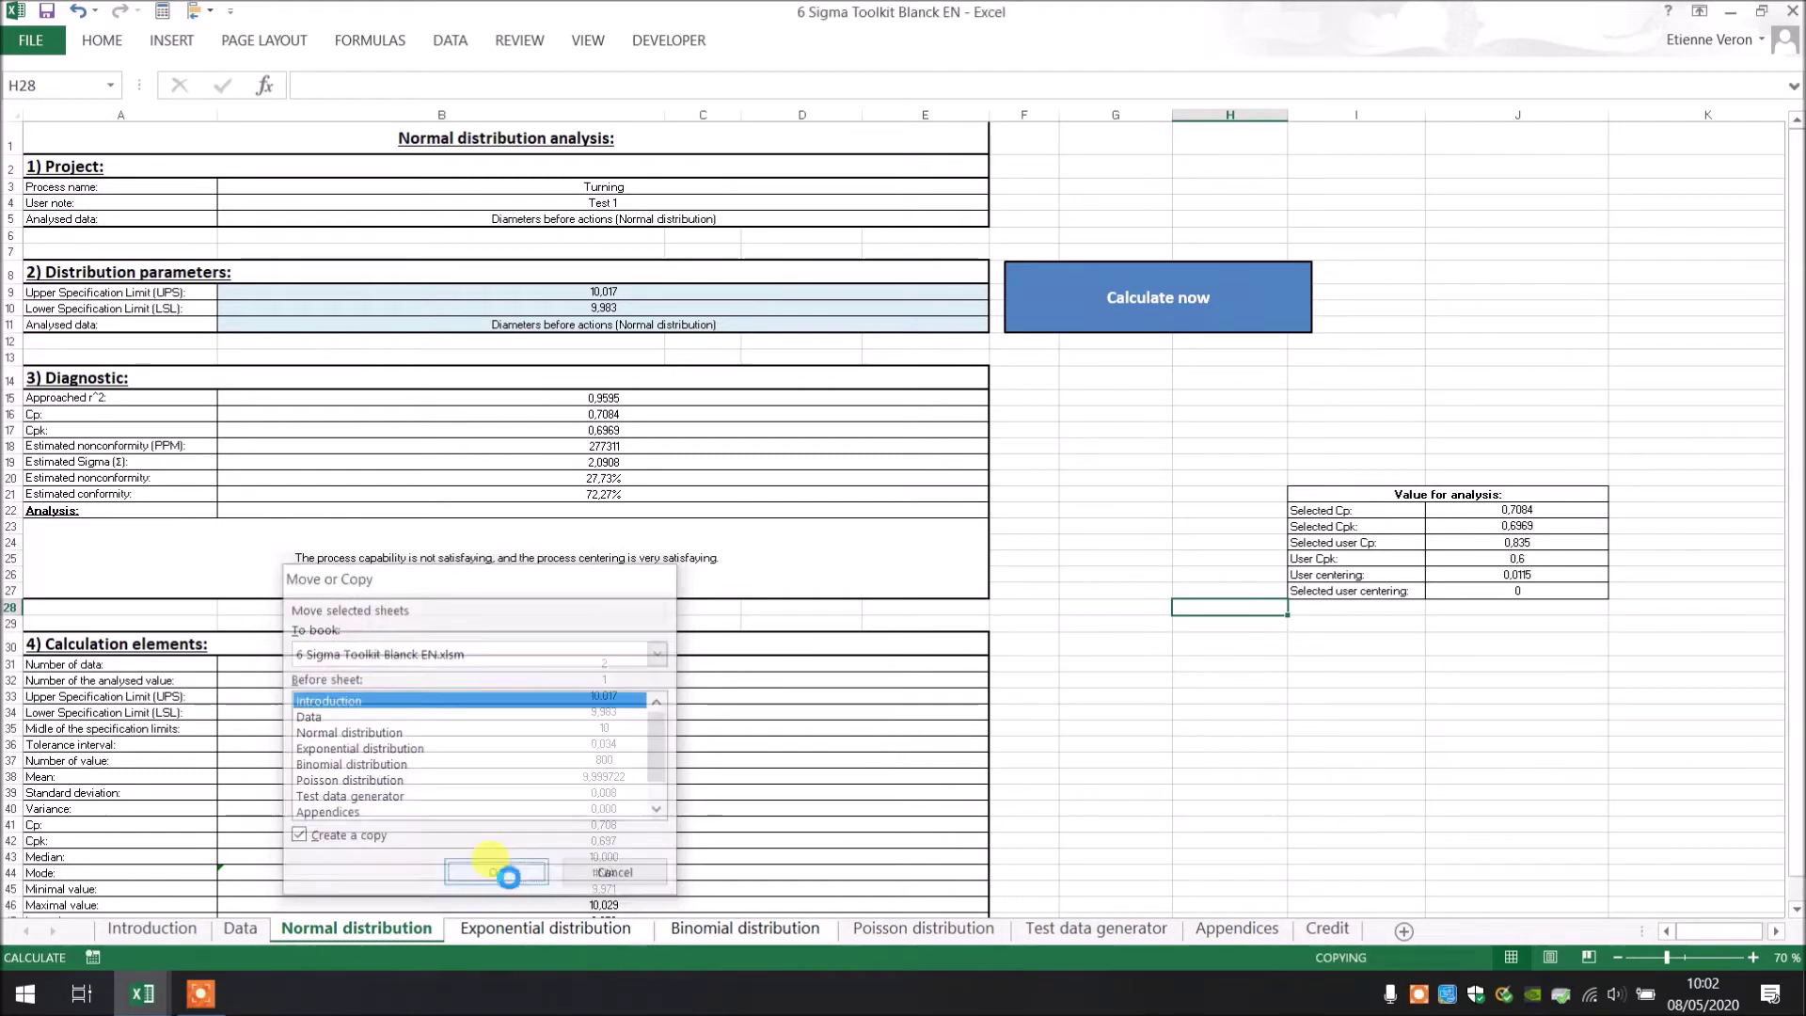
pyautogui.moveTo(202, 931); pyautogui.dragTo(635, 934)
# Step: Rename the copied sheet to 'Normal distribution af'
pyautogui.rightClick(635, 934)
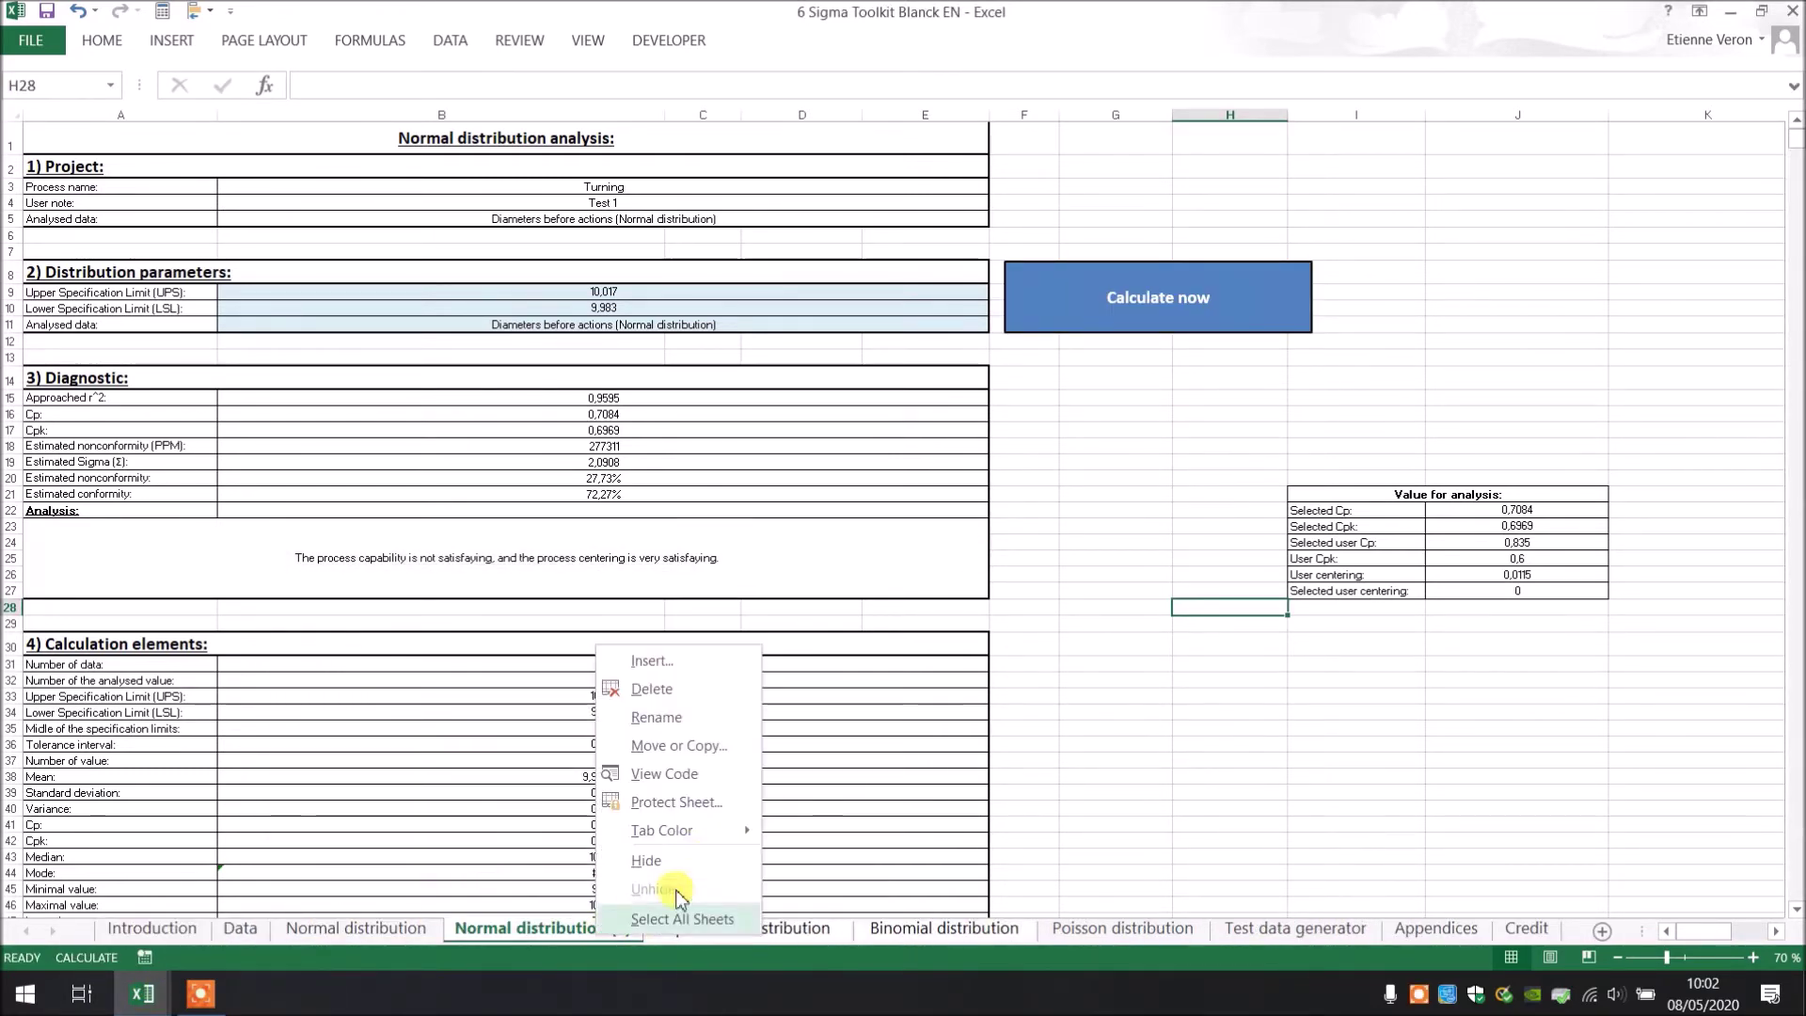
pyautogui.click(682, 717)
pyautogui.click(611, 931)
pyautogui.press('BackSpace')
pyautogui.press('BackSpace')
pyautogui.press('BackSpace')
pyautogui.write('af')
pyautogui.click(414, 931)
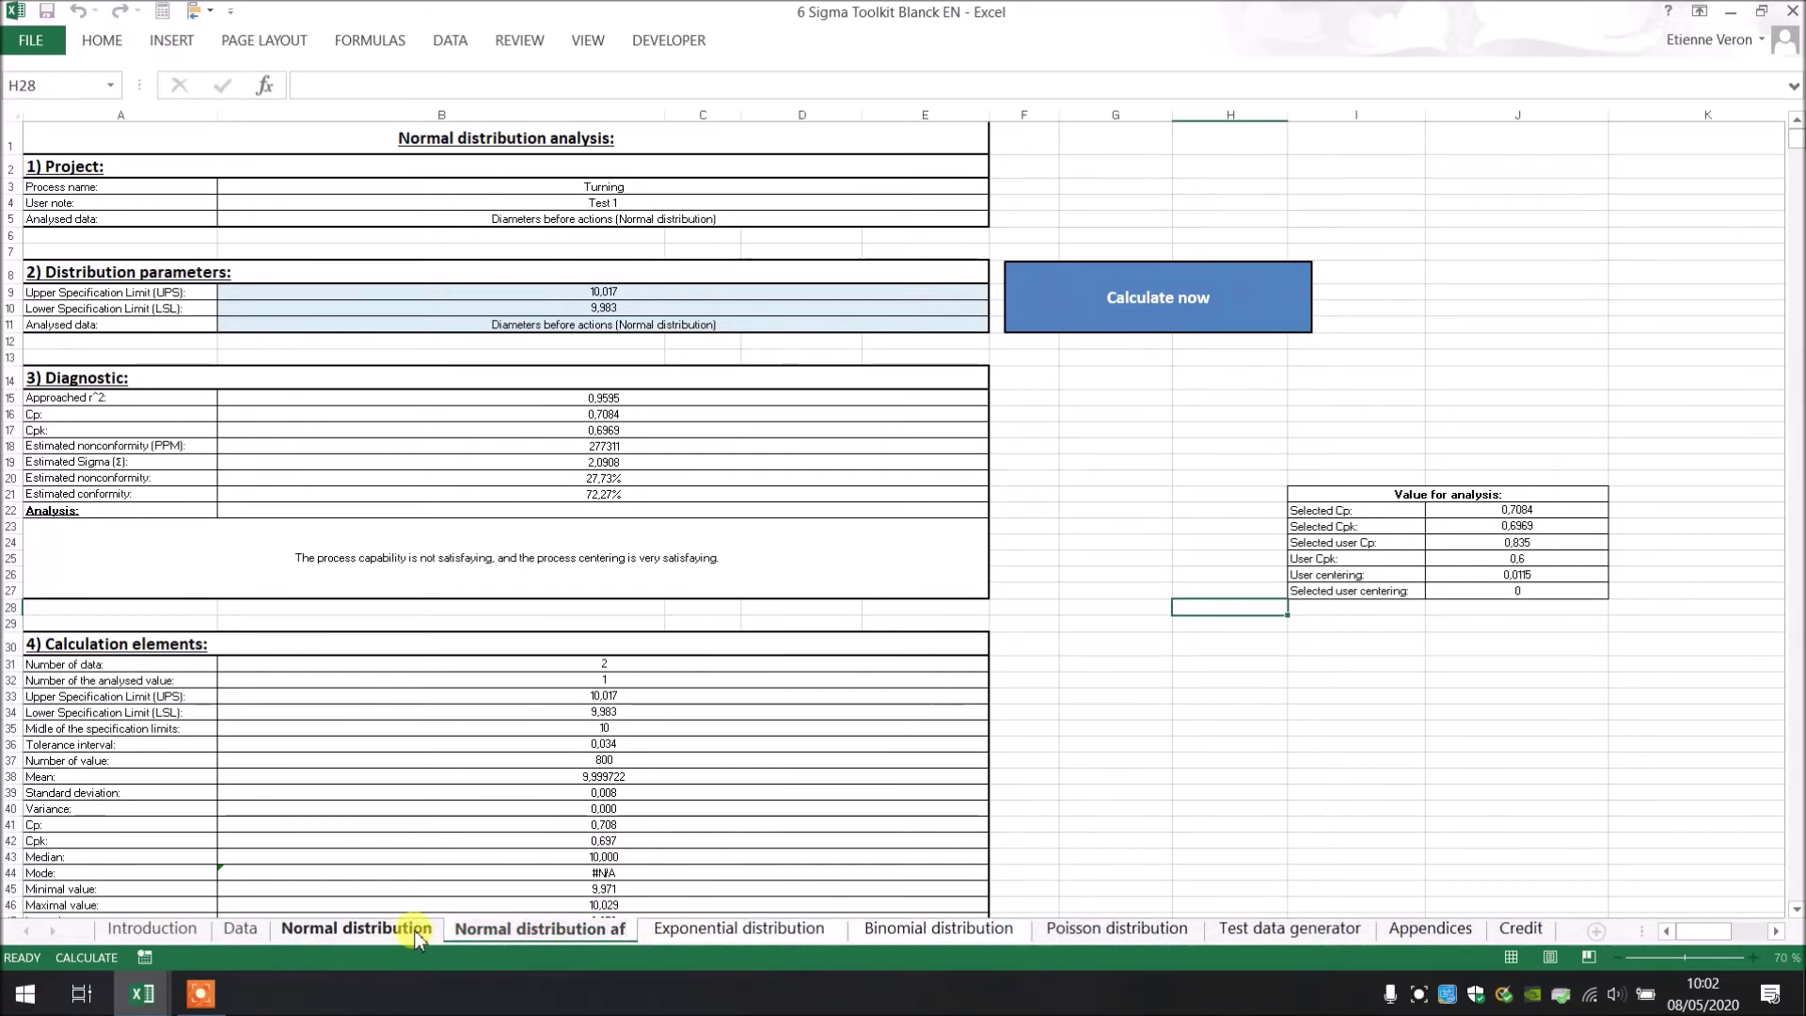
# Step: Rename the original sheet to 'Normal distribution be'
pyautogui.rightClick(415, 931)
pyautogui.press('Escape')
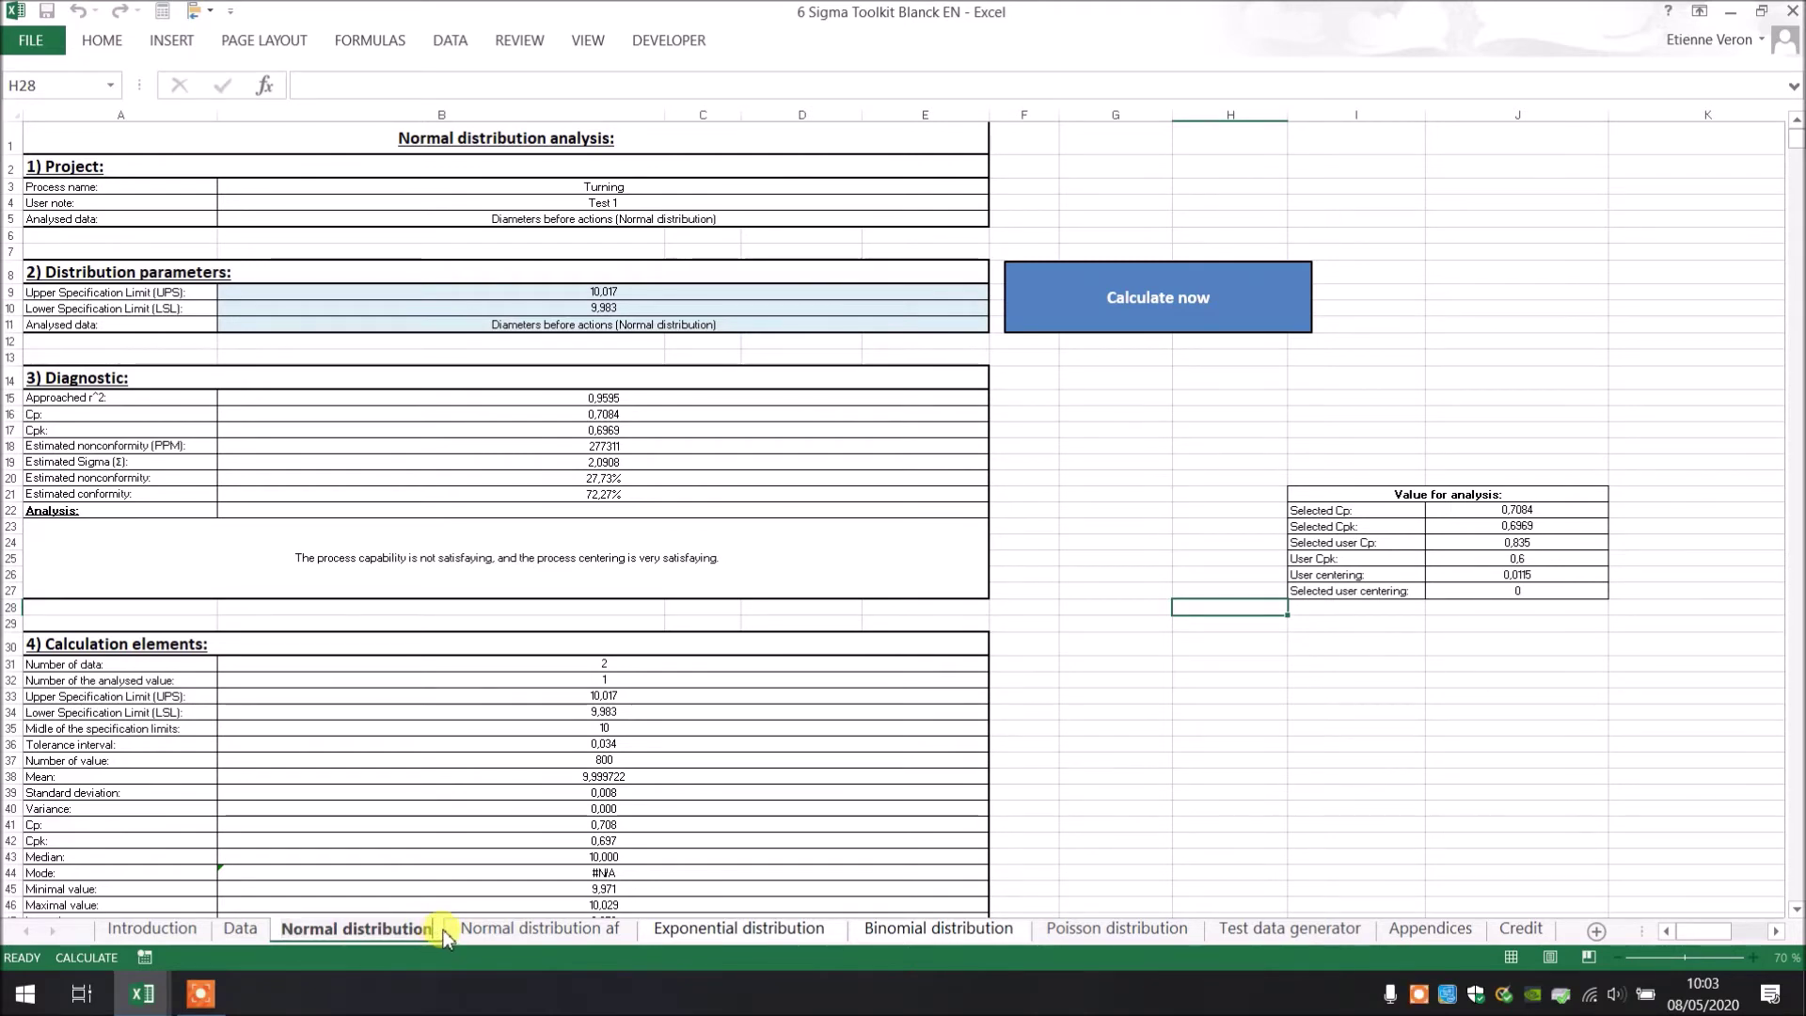
pyautogui.write('be')
pyautogui.press('Return')
pyautogui.click(527, 927)
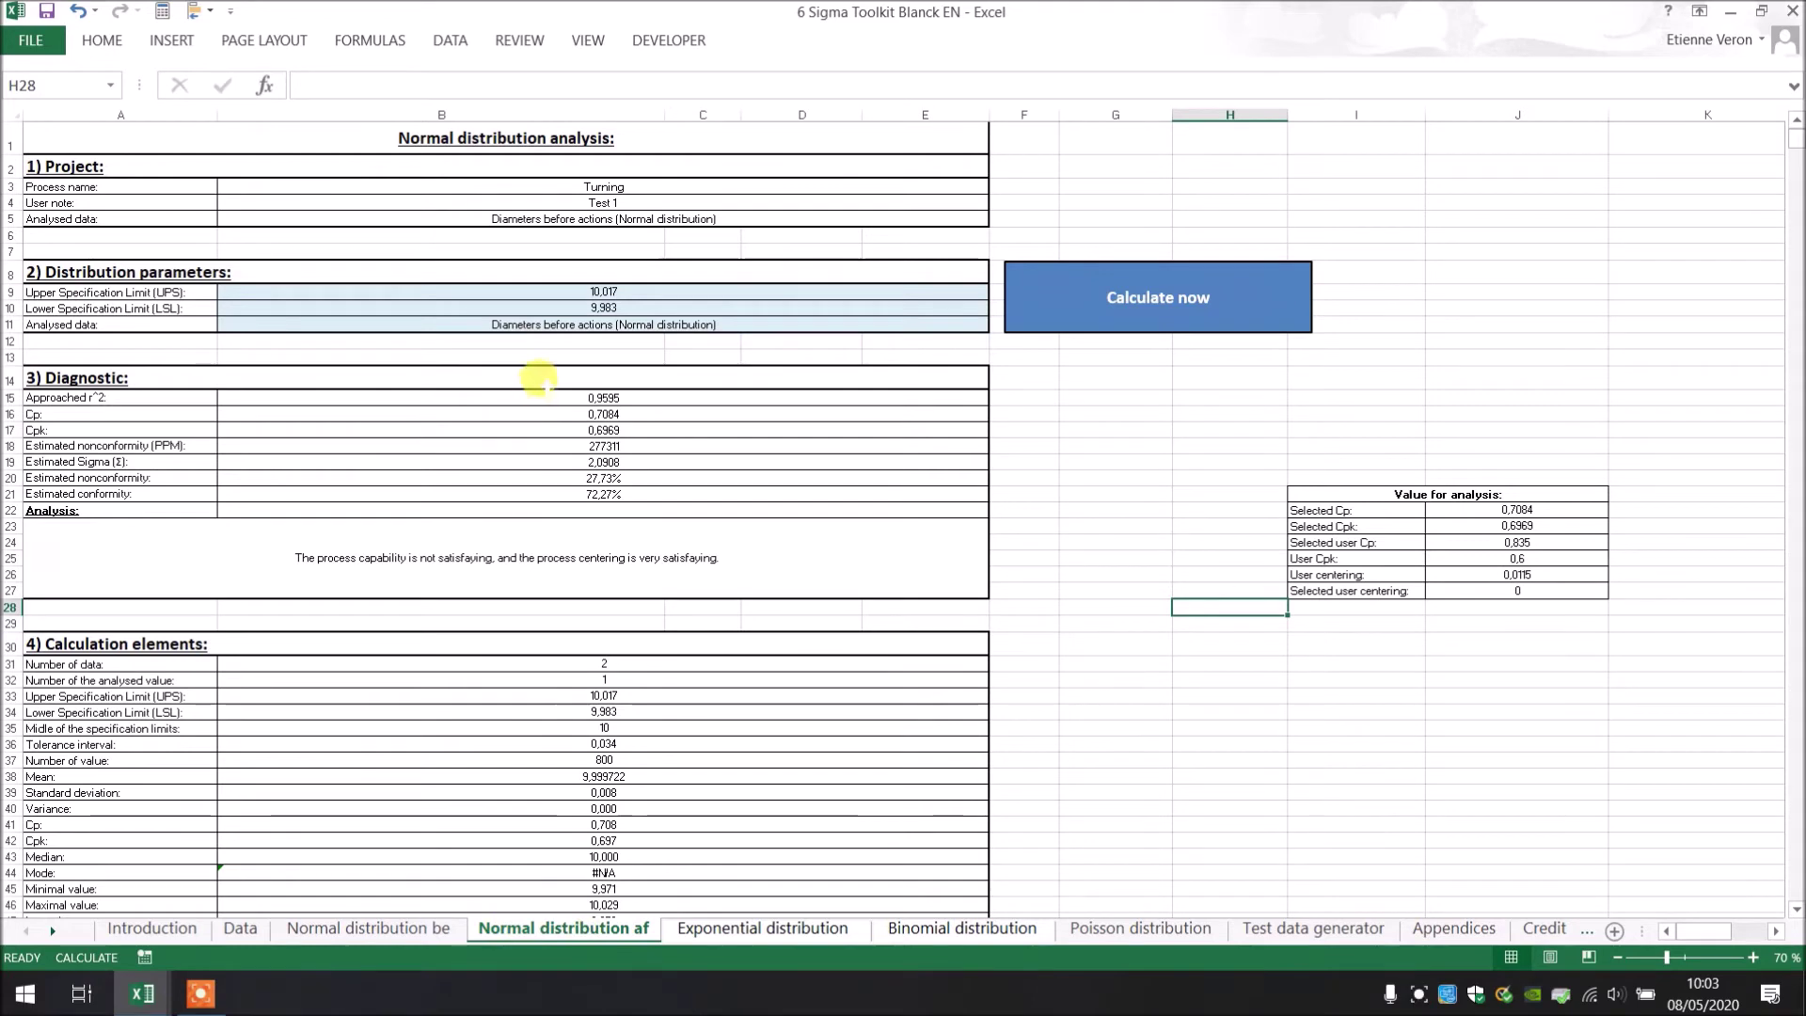
pyautogui.click(891, 325)
pyautogui.click(996, 326)
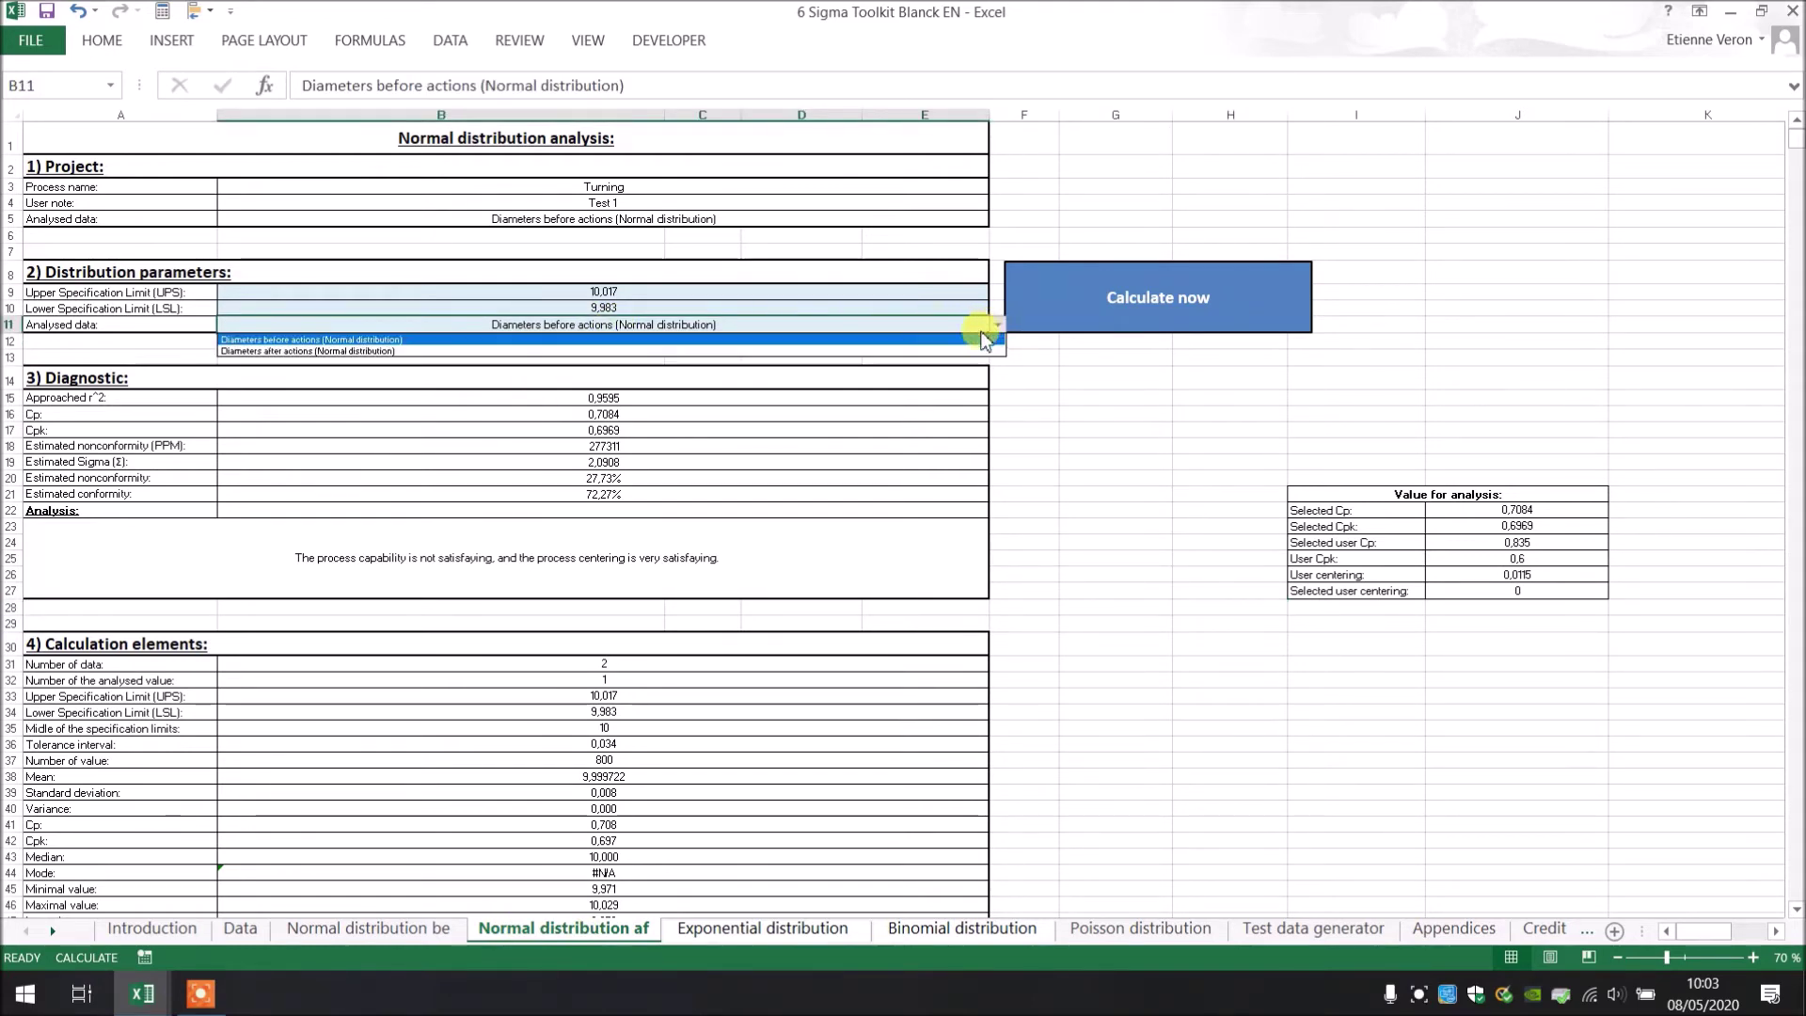
pyautogui.click(936, 350)
pyautogui.click(1100, 305)
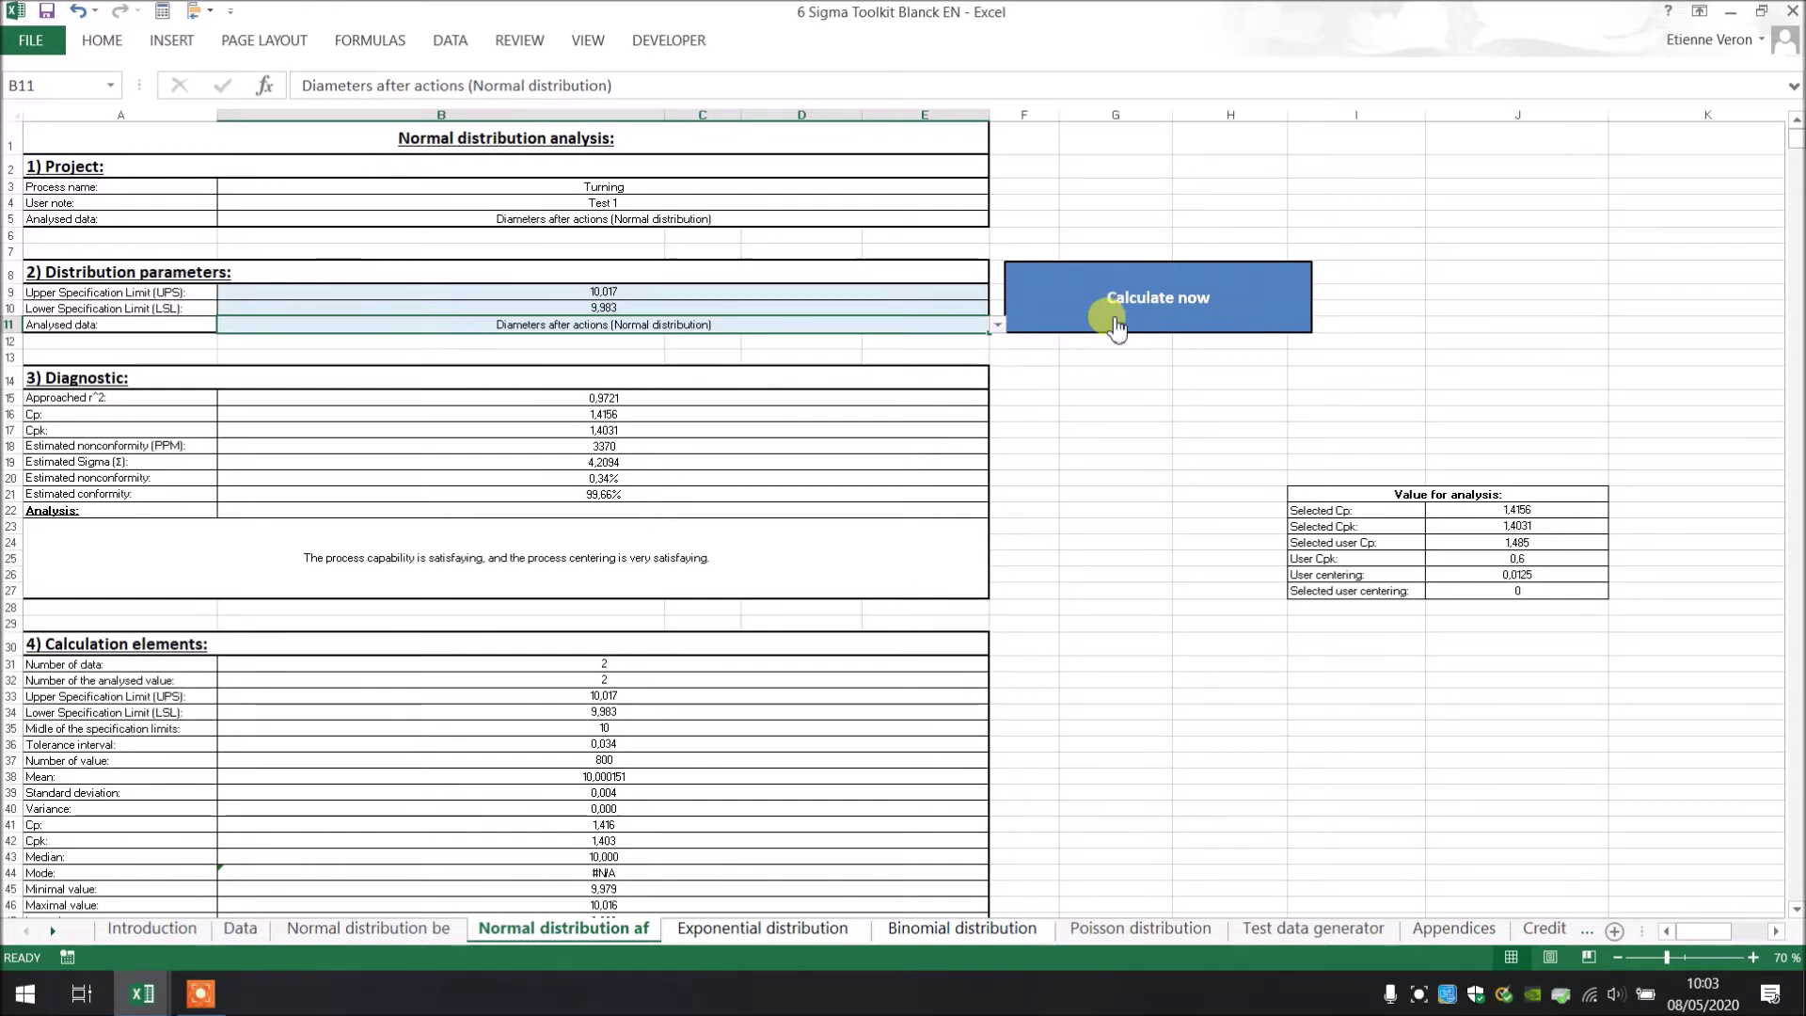
pyautogui.click(106, 410)
pyautogui.moveTo(109, 403)
pyautogui.mouseDown()
pyautogui.moveTo(374, 512)
pyautogui.moveTo(476, 499)
pyautogui.moveTo(302, 508)
pyautogui.mouseUp()
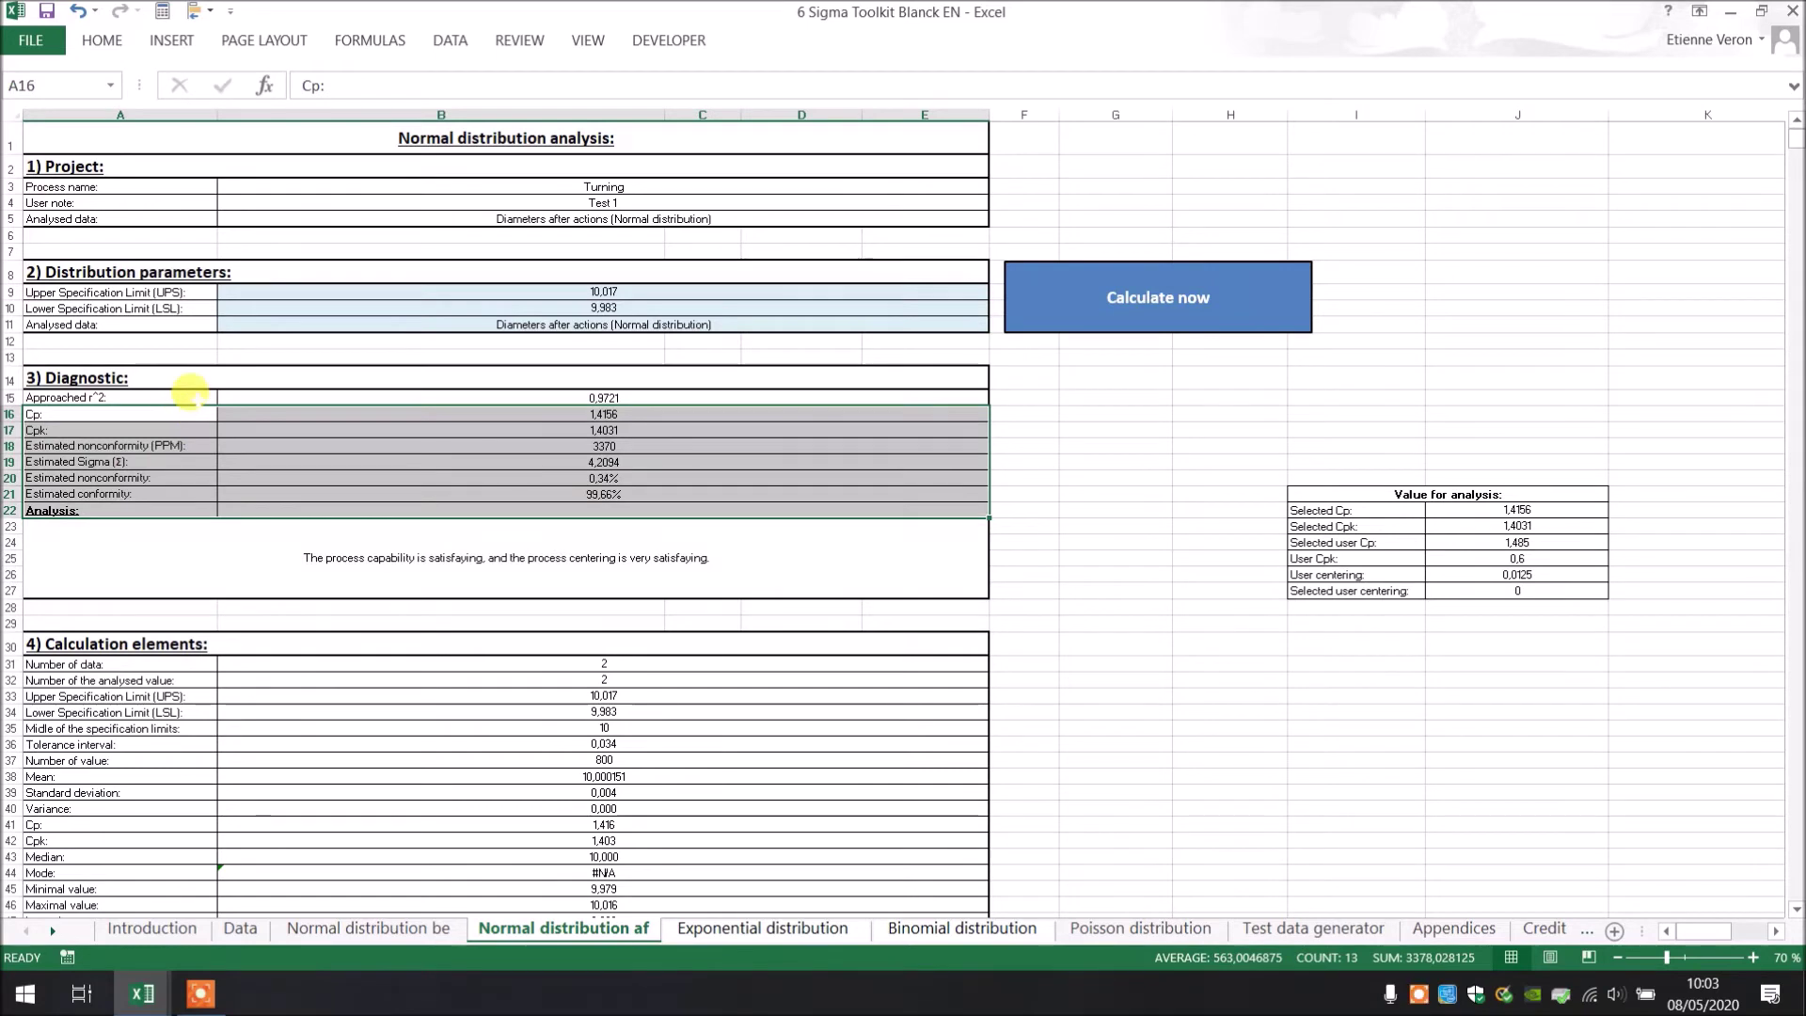
pyautogui.click(179, 398)
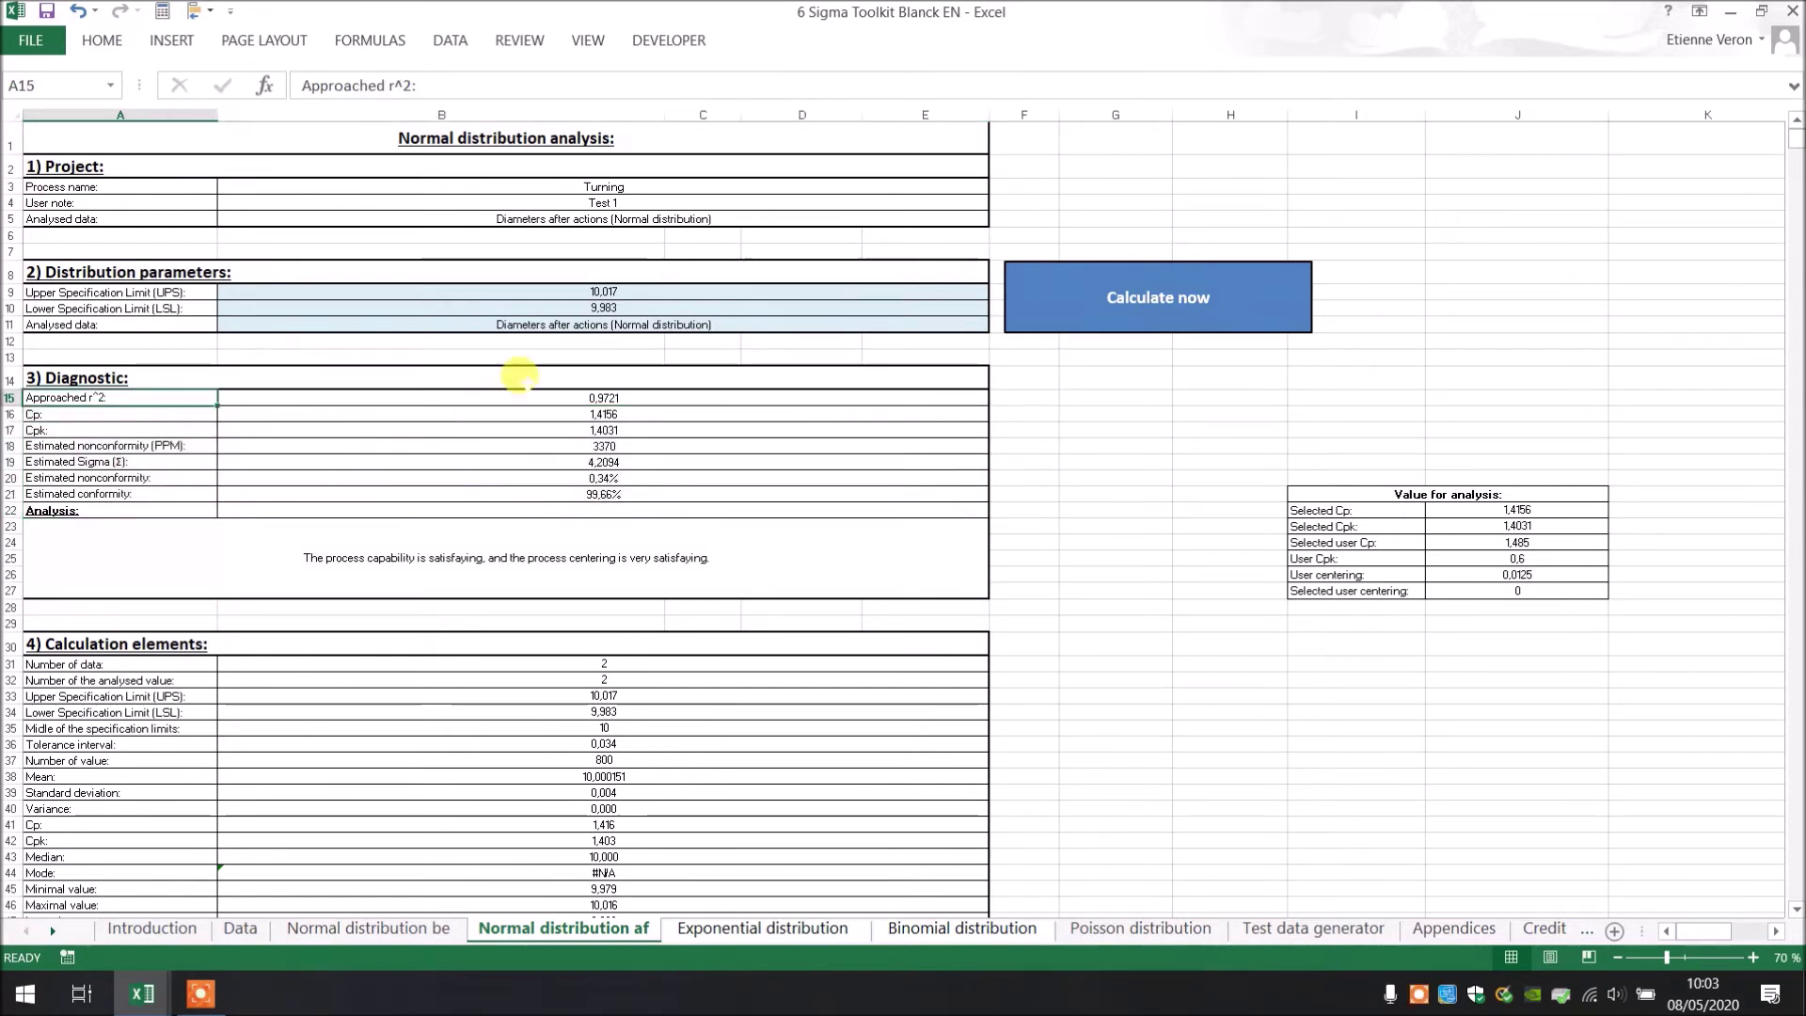
pyautogui.click(493, 396)
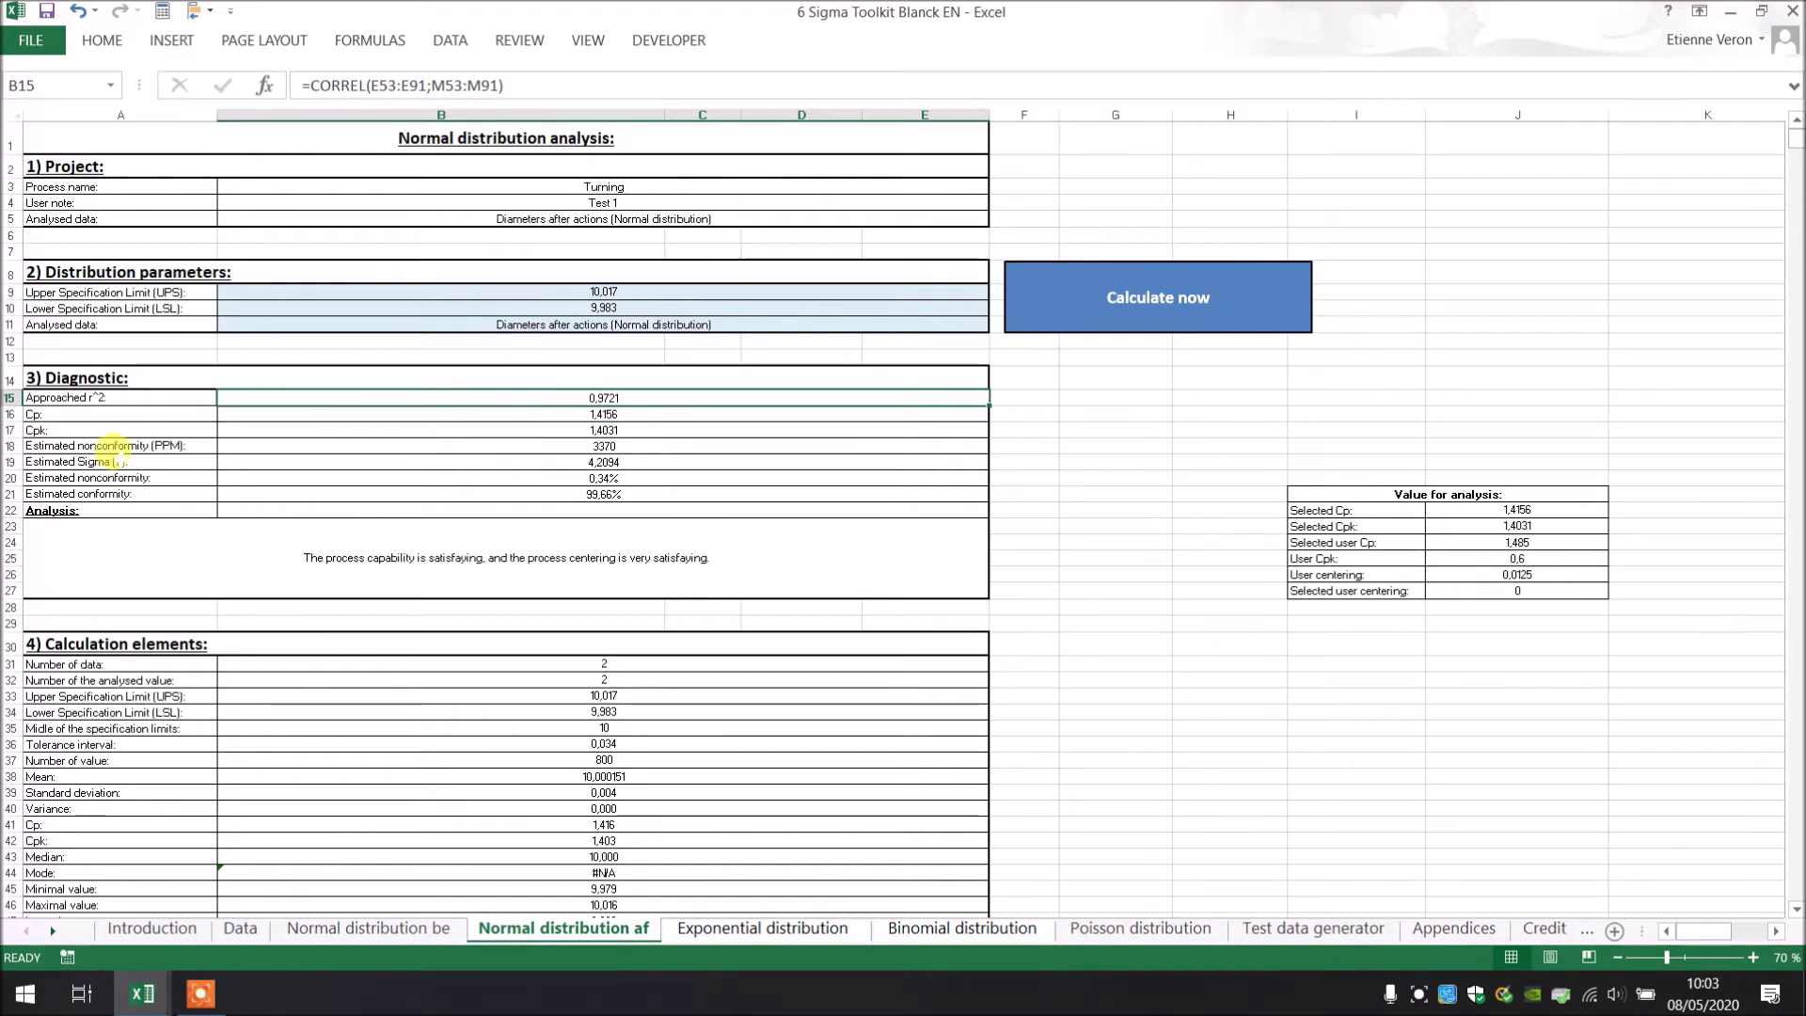
pyautogui.moveTo(141, 414); pyautogui.dragTo(282, 414)
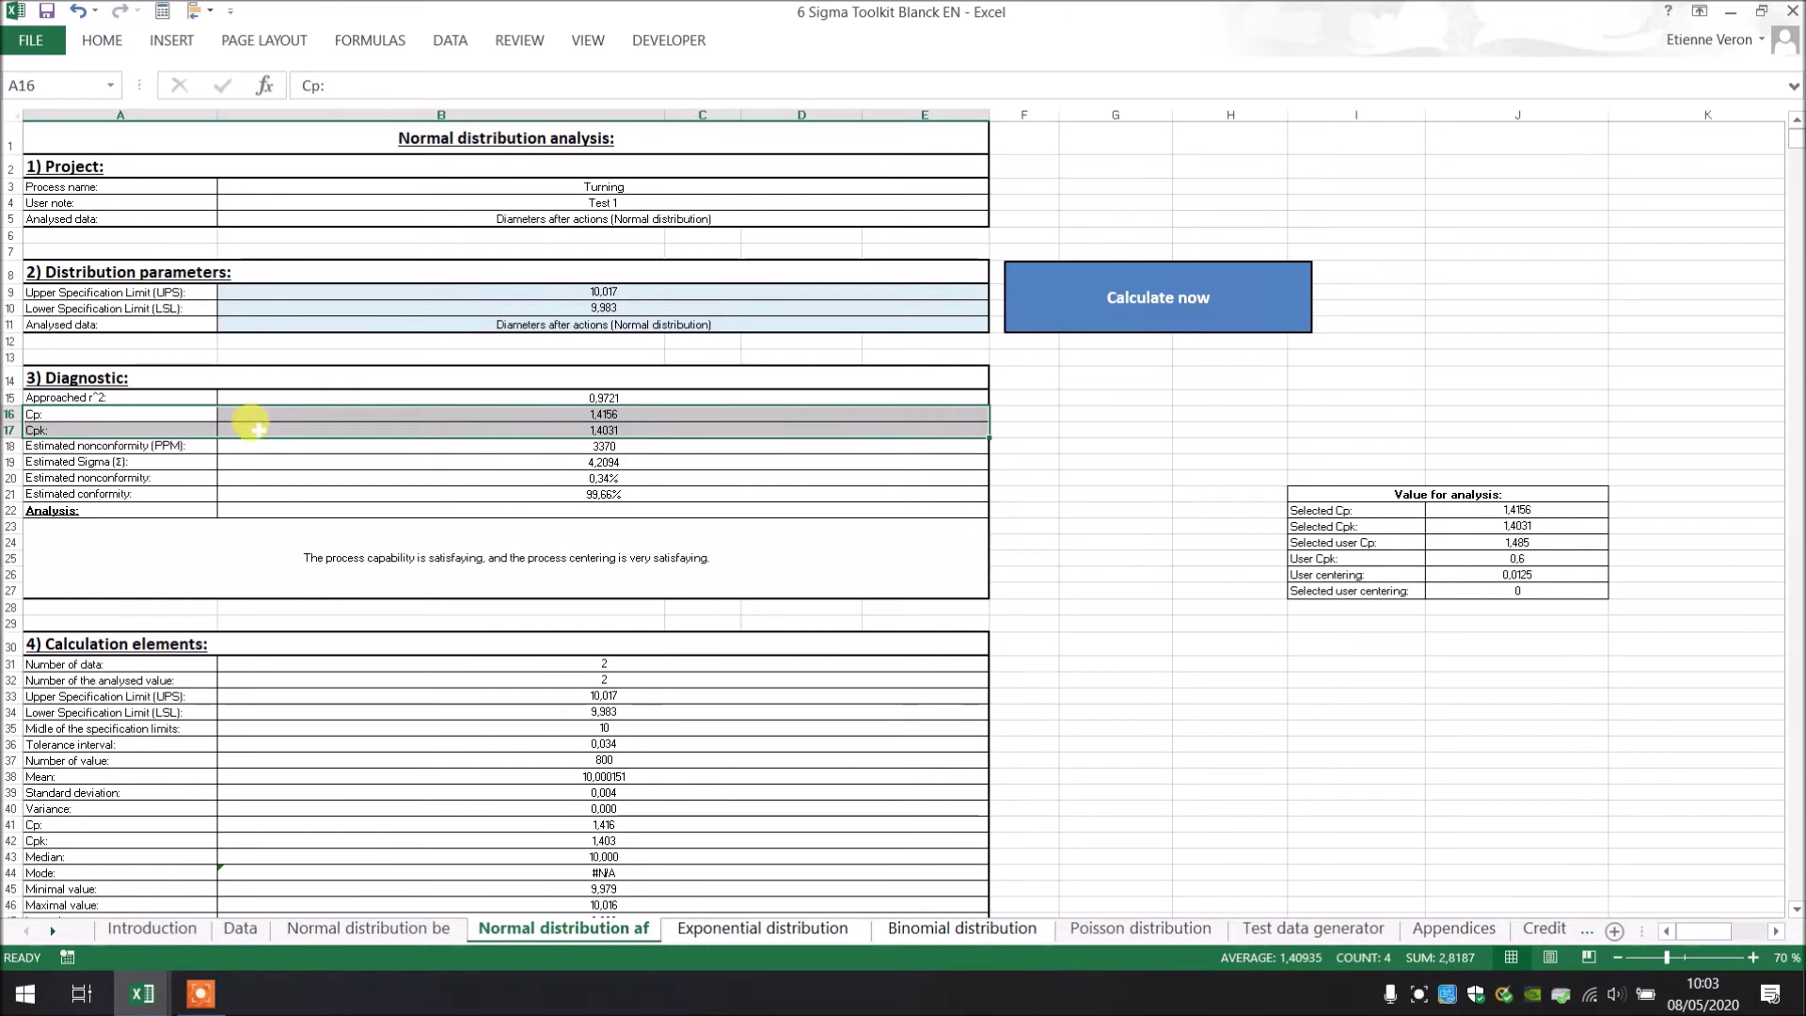
pyautogui.click(254, 423)
pyautogui.moveTo(254, 415); pyautogui.dragTo(271, 400)
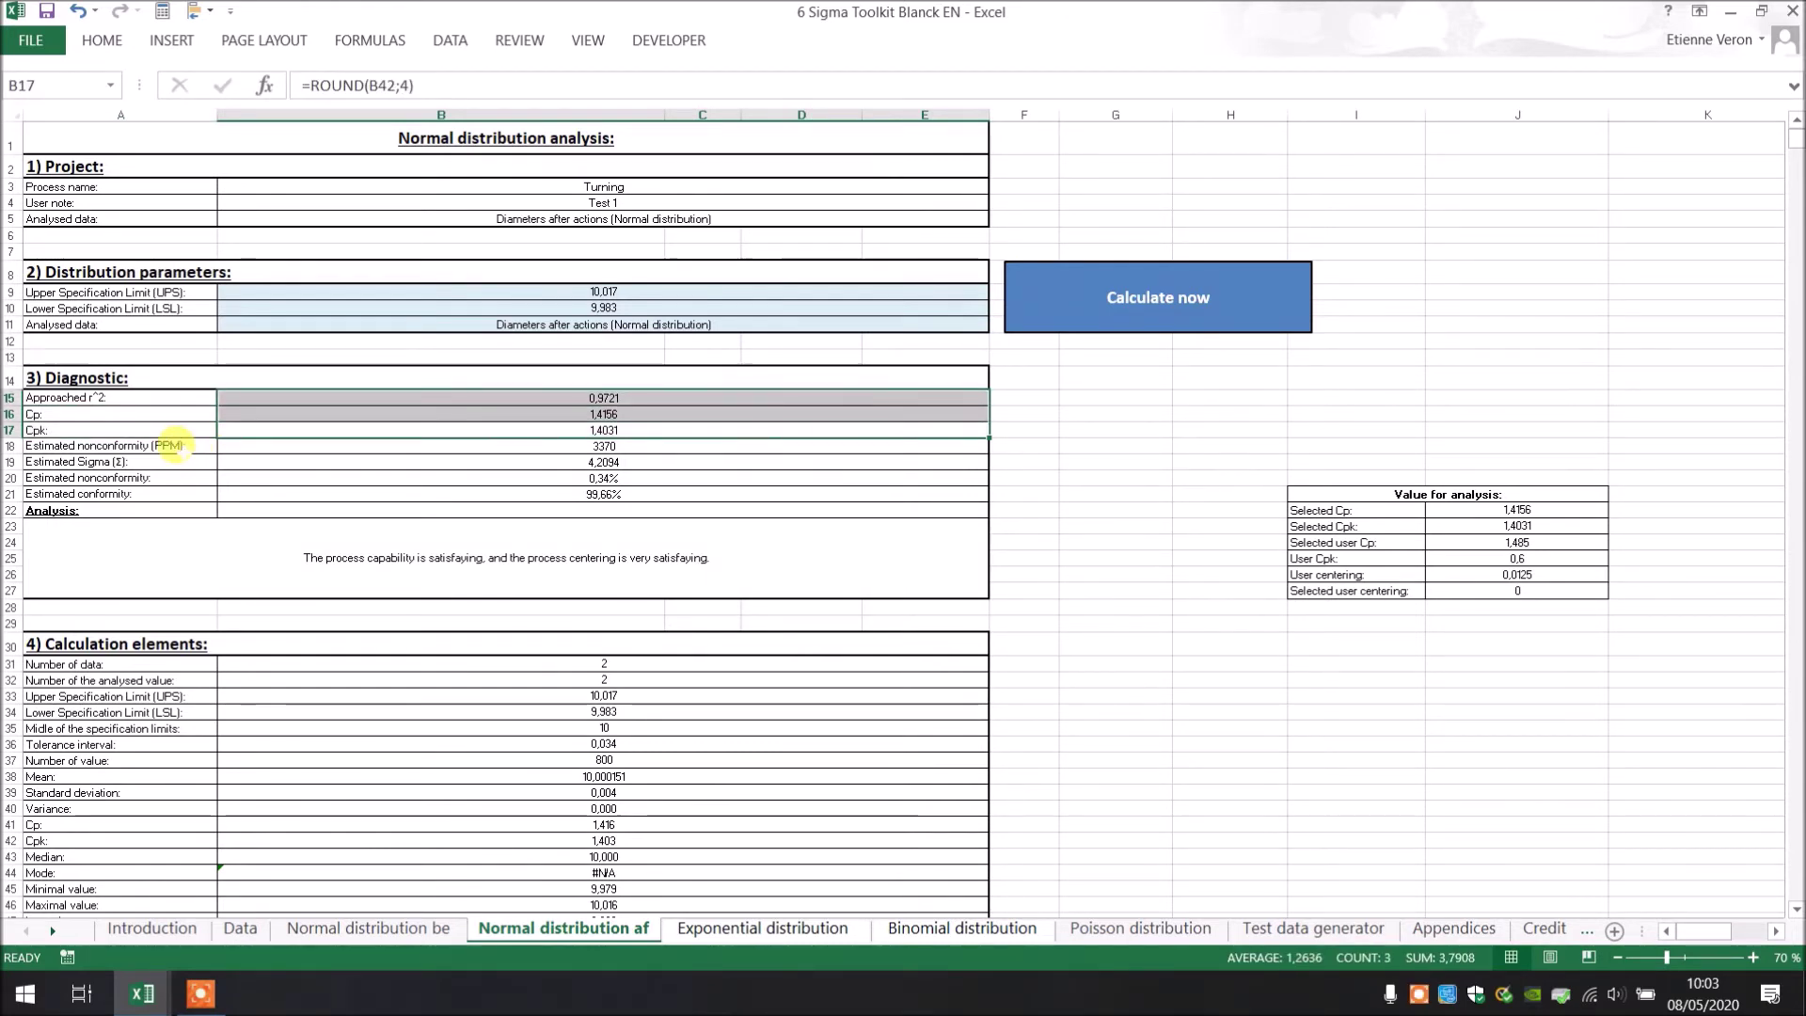
pyautogui.click(175, 446)
pyautogui.moveTo(175, 446); pyautogui.dragTo(242, 446)
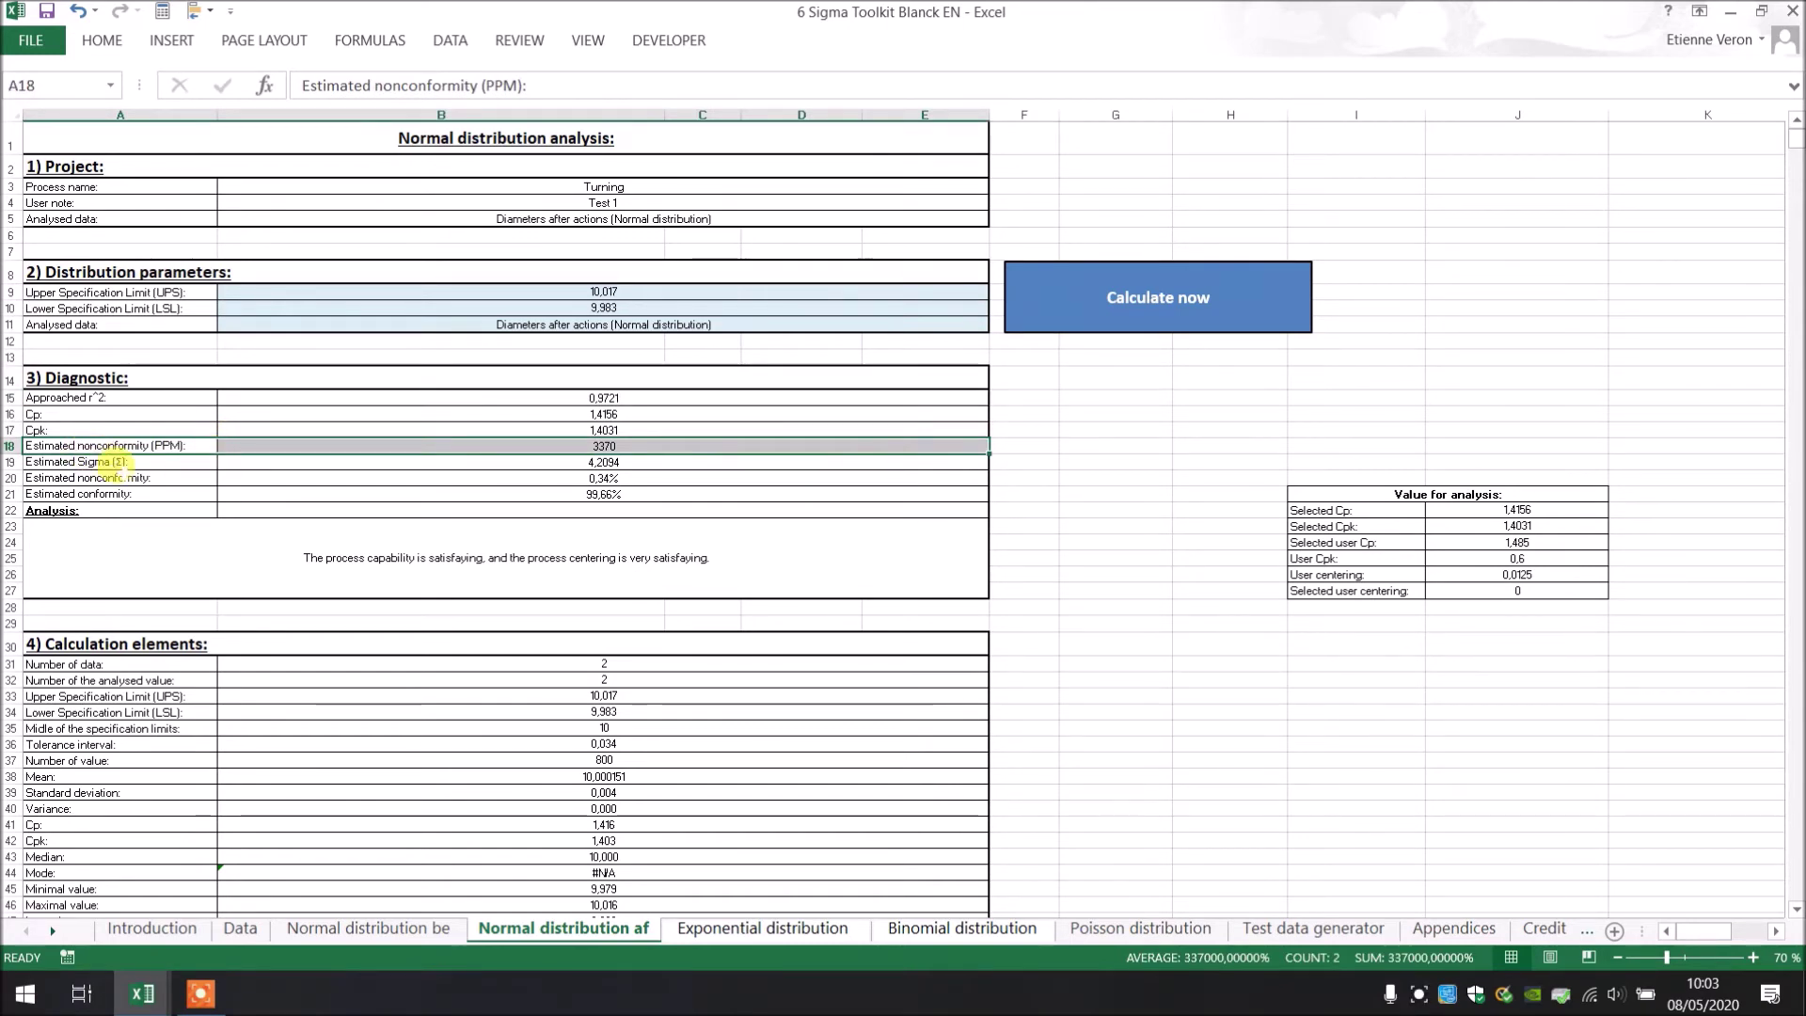
pyautogui.moveTo(122, 478); pyautogui.dragTo(384, 499)
pyautogui.click(384, 495)
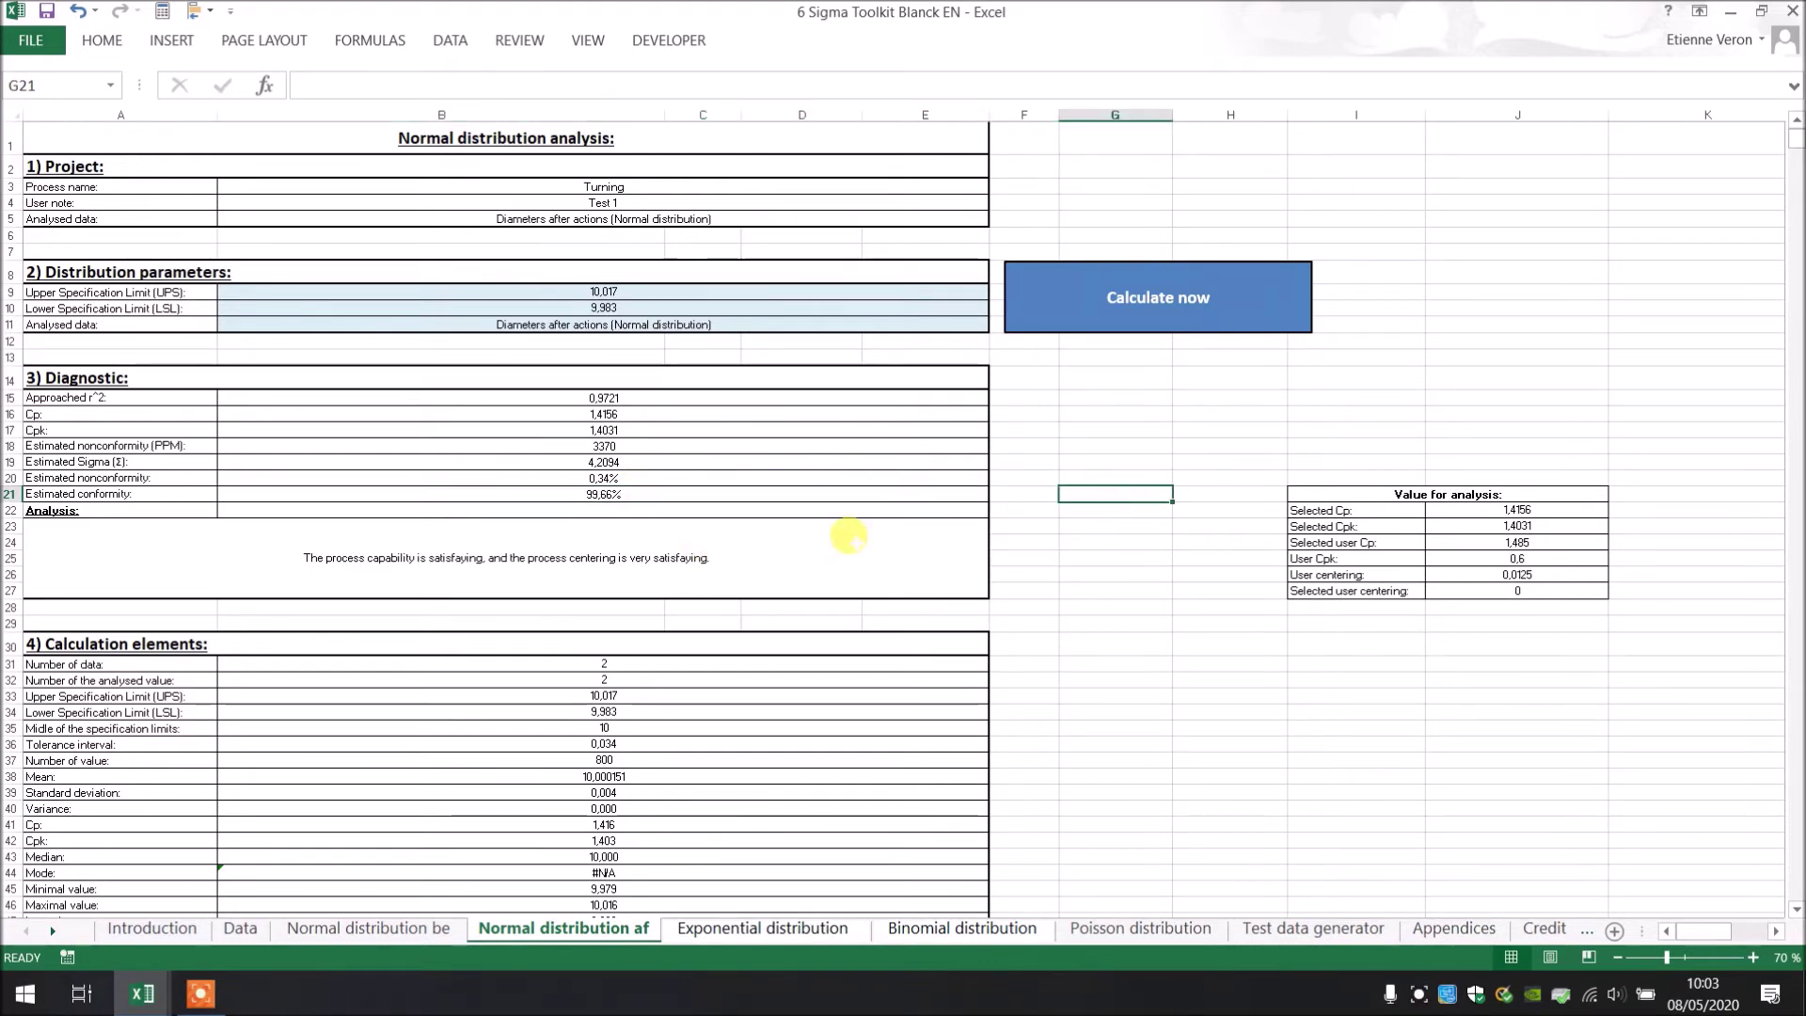
pyautogui.click(820, 538)
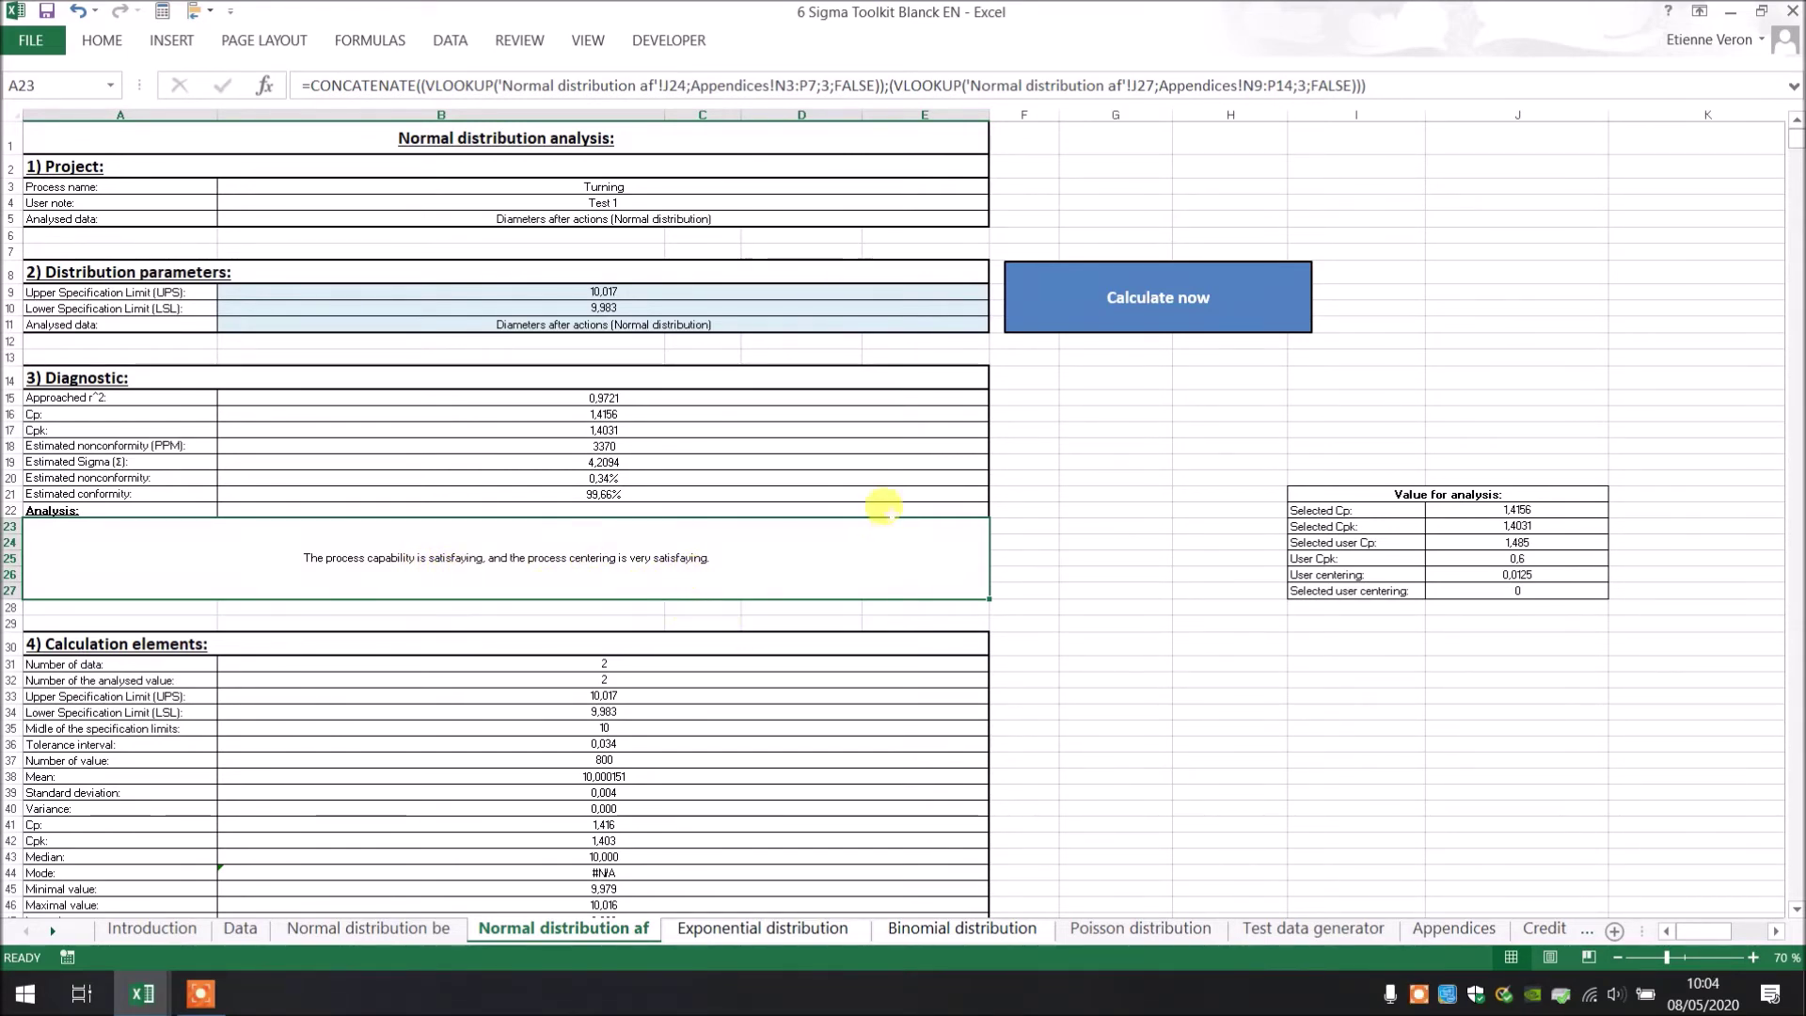
pyautogui.click(622, 414)
pyautogui.moveTo(622, 414); pyautogui.dragTo(162, 430)
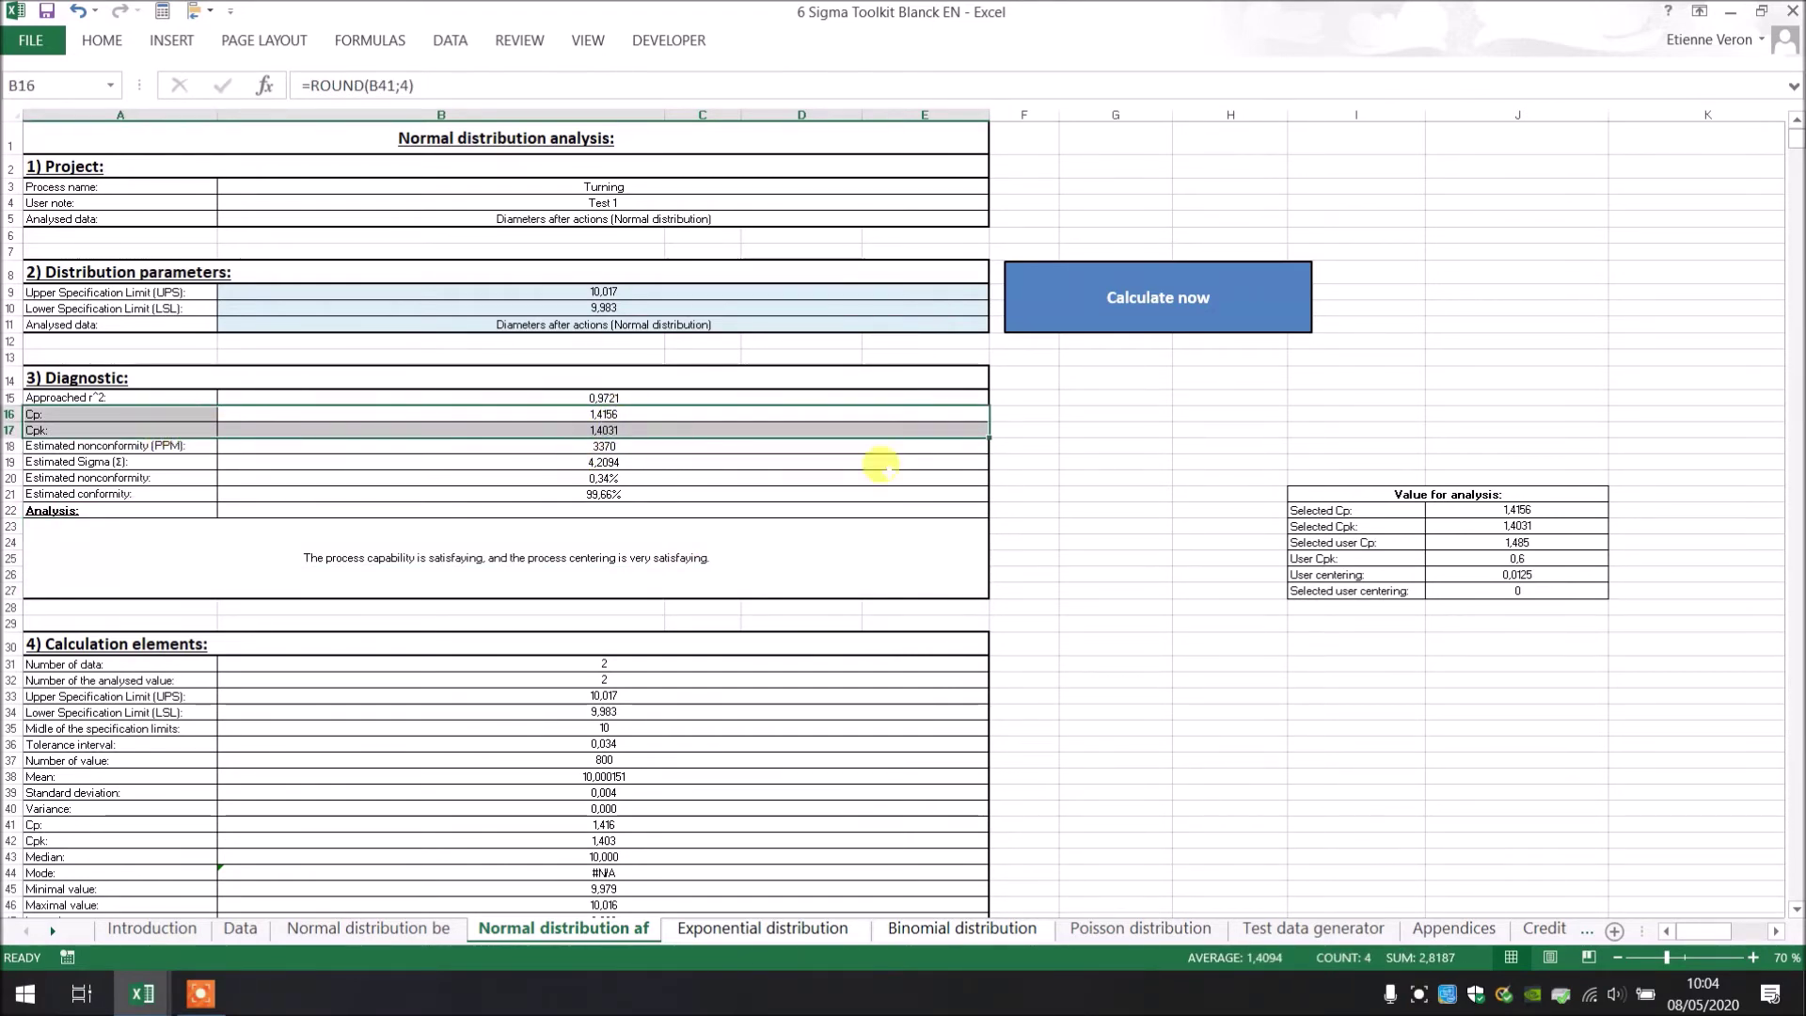
pyautogui.click(1117, 557)
# Step: Scroll down to section 6) Graphs and across to the Probability density function chart
pyautogui.scroll(-4, 193, 564)
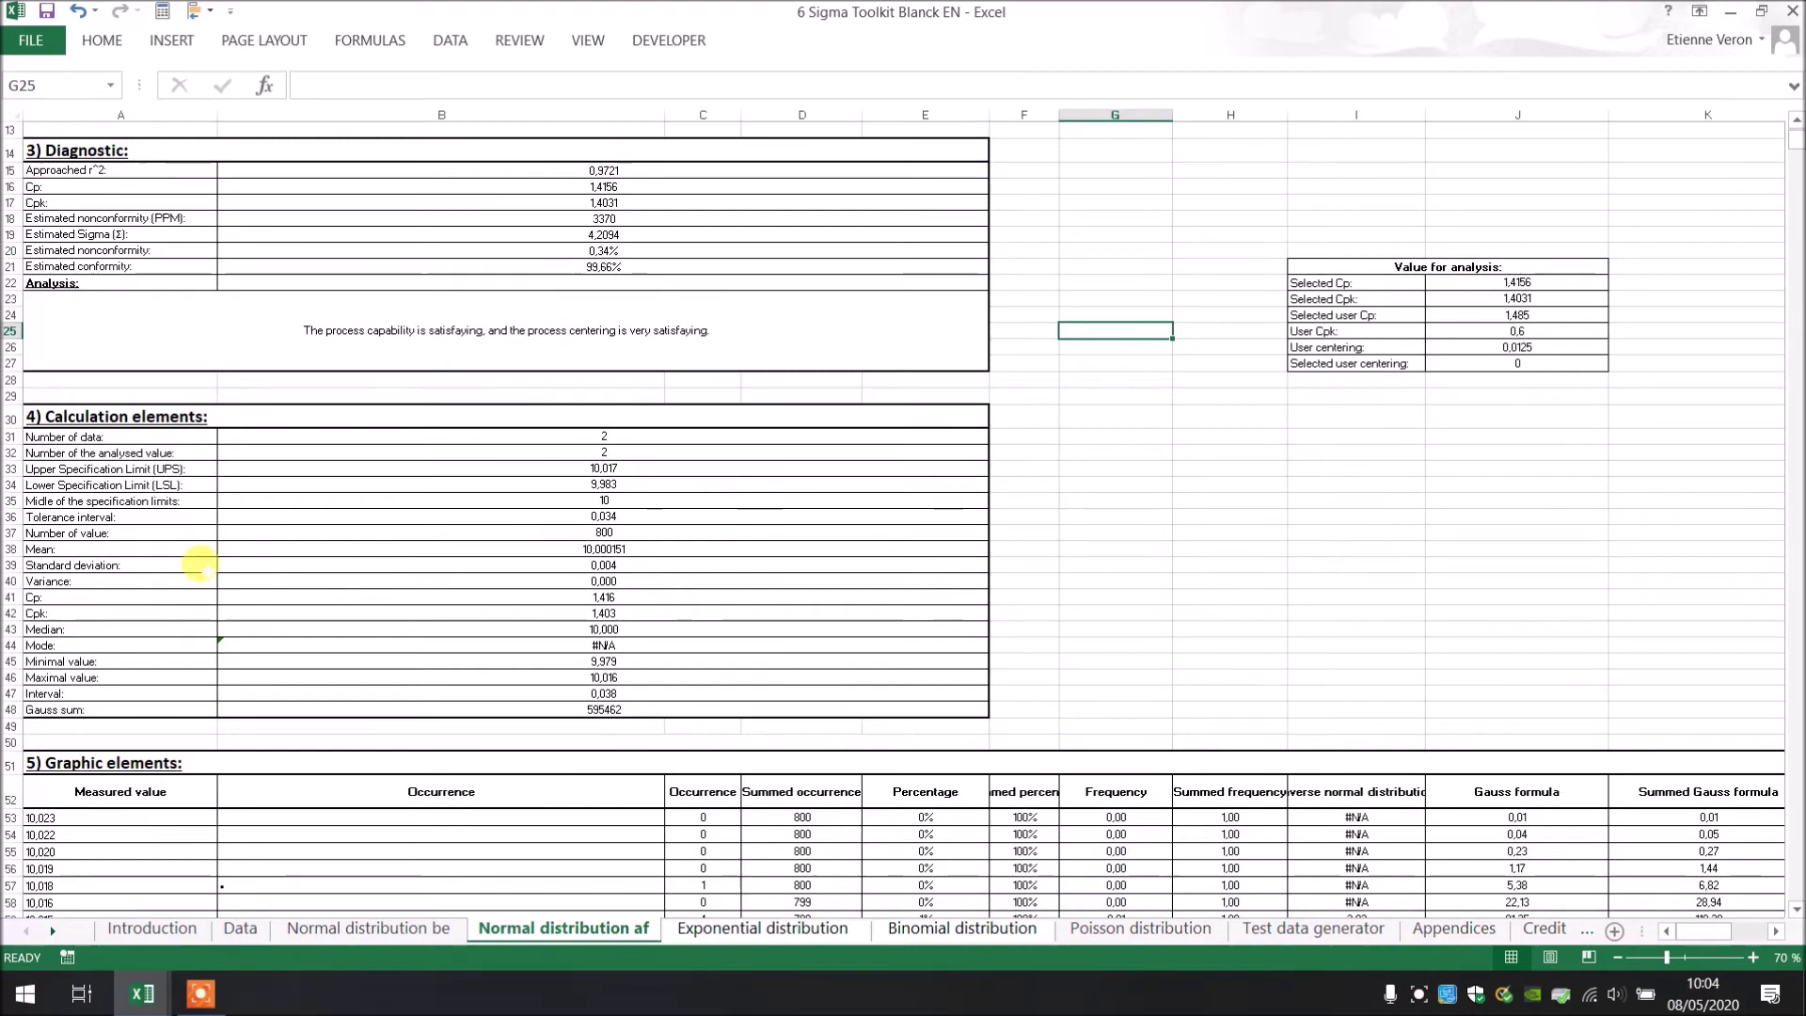
pyautogui.scroll(-2, 262, 553)
pyautogui.scroll(-7, 263, 553)
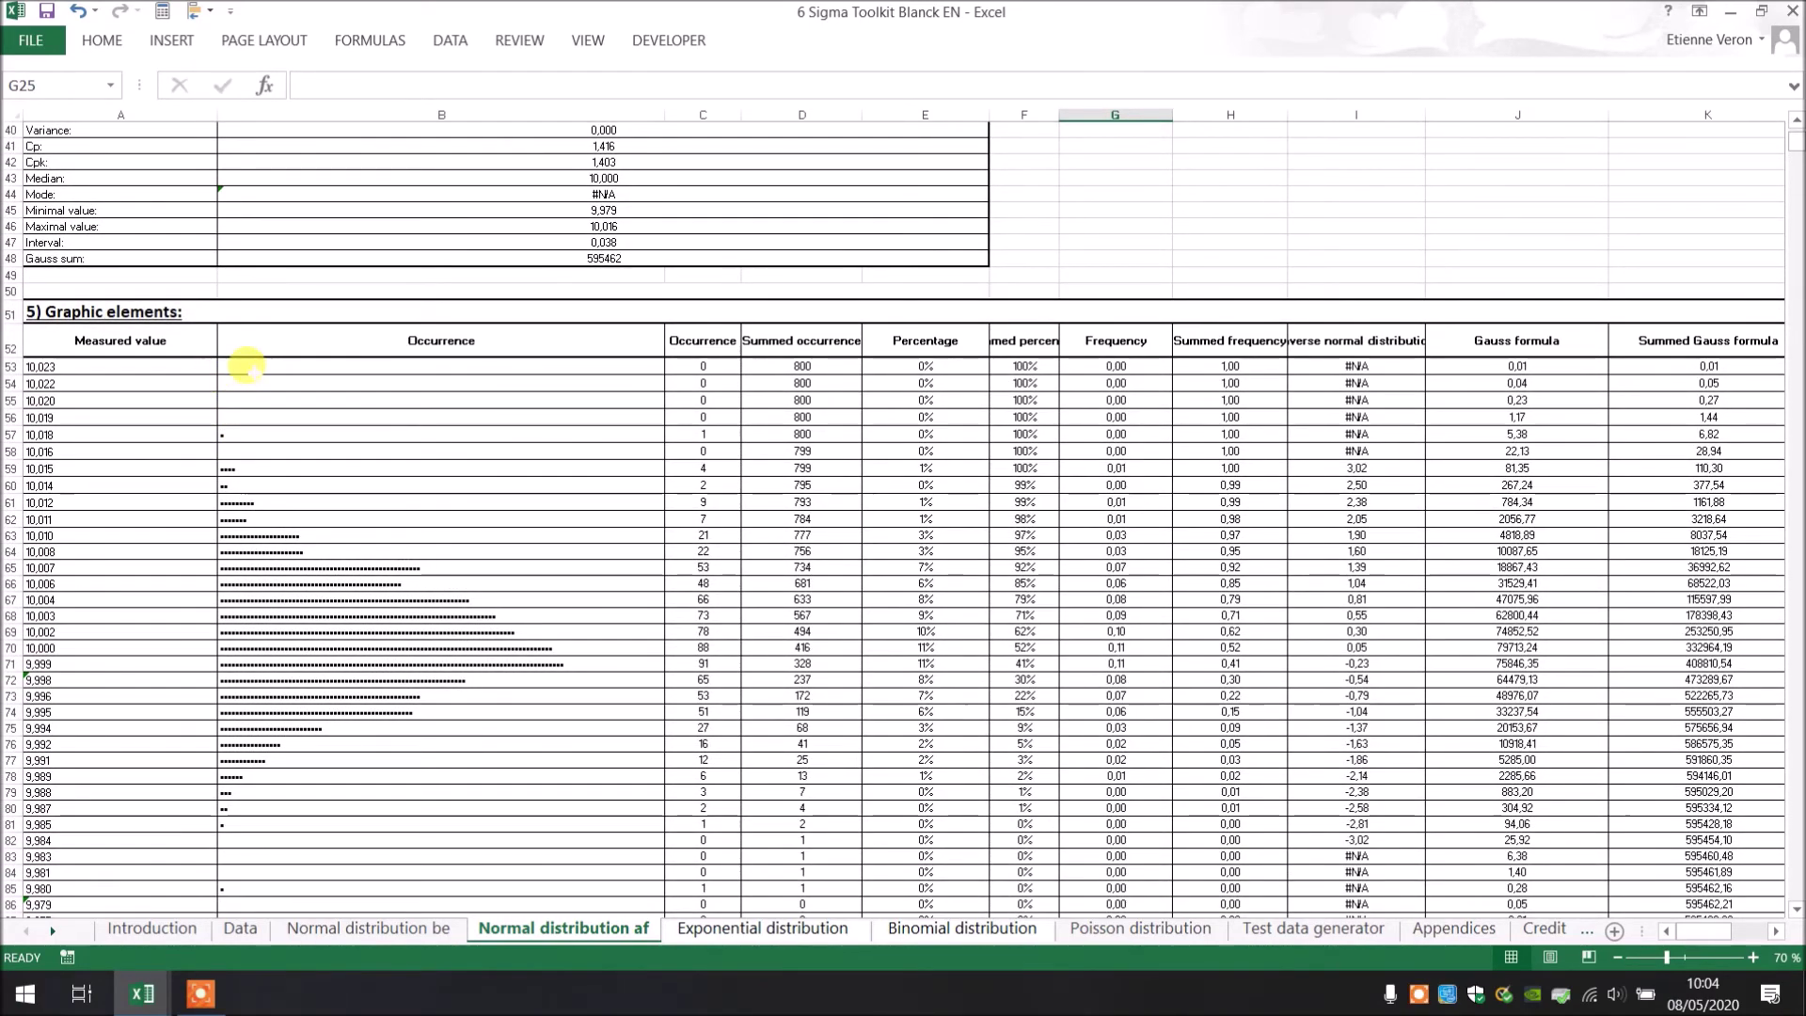
pyautogui.scroll(-11, 242, 404)
pyautogui.scroll(-3, 242, 404)
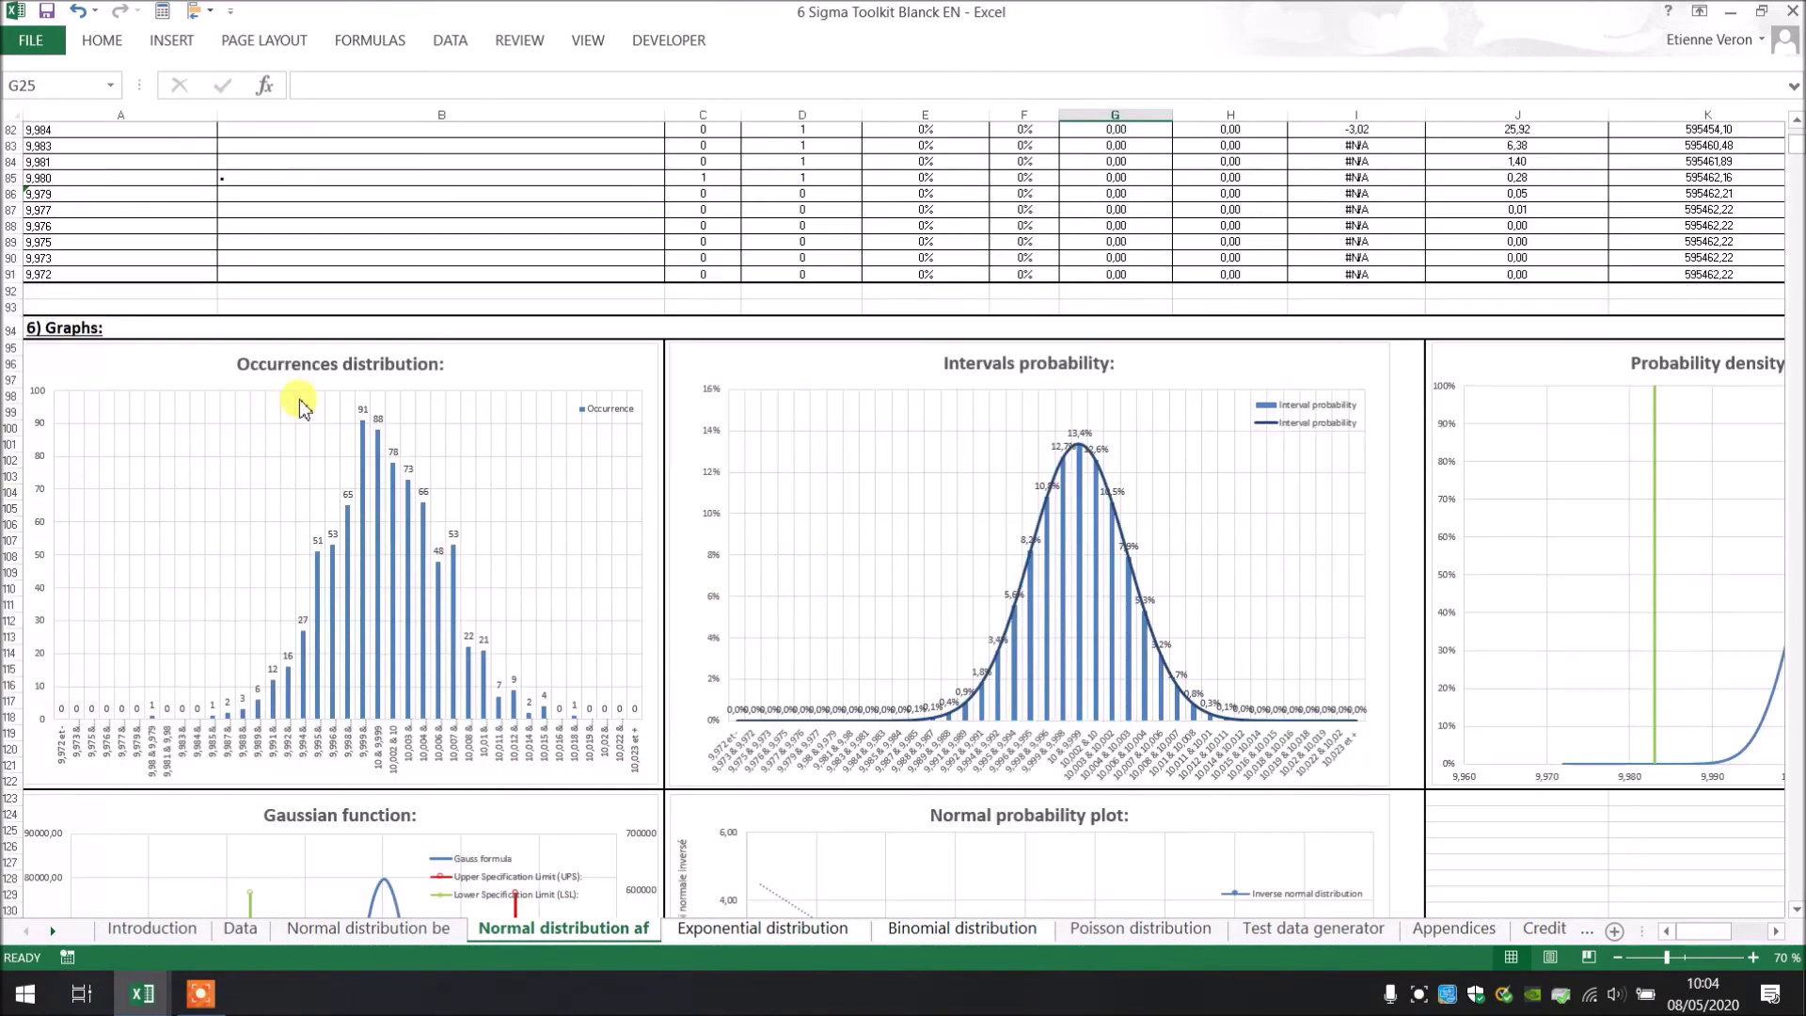
pyautogui.scroll(-1, 734, 597)
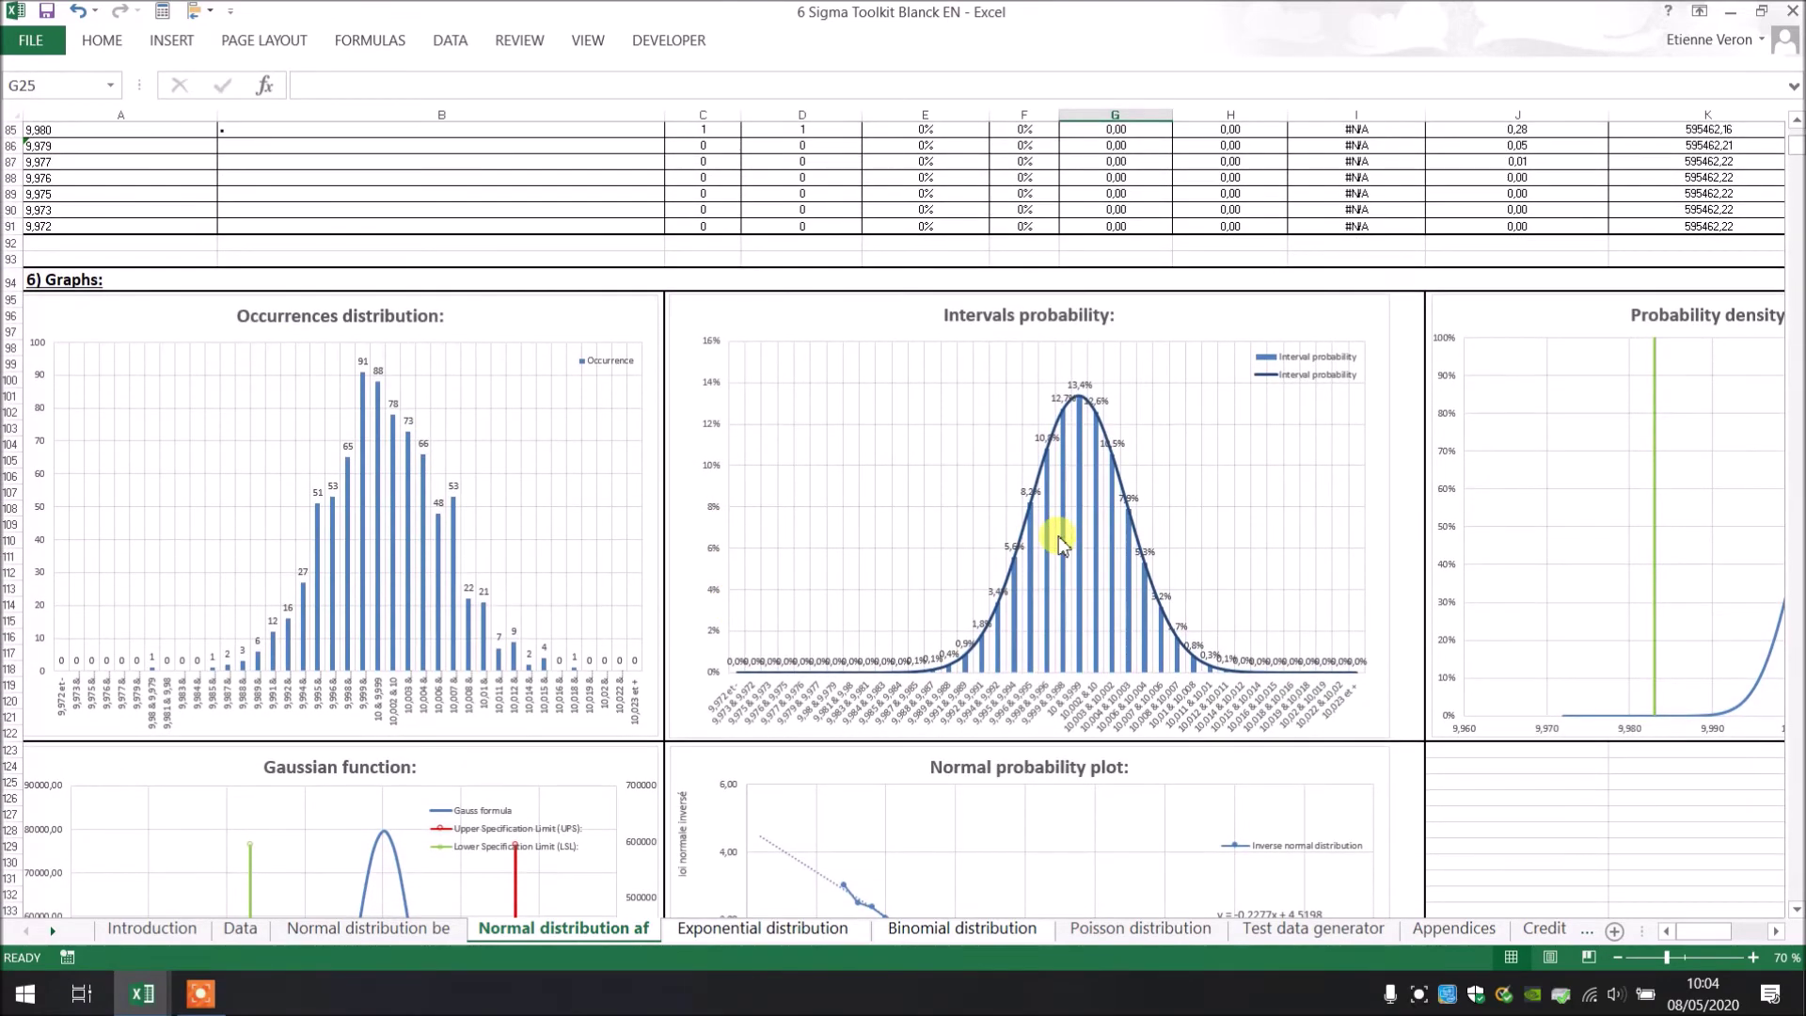
pyautogui.scroll(-1, 1058, 536)
pyautogui.moveTo(1690, 931); pyautogui.dragTo(1731, 931)
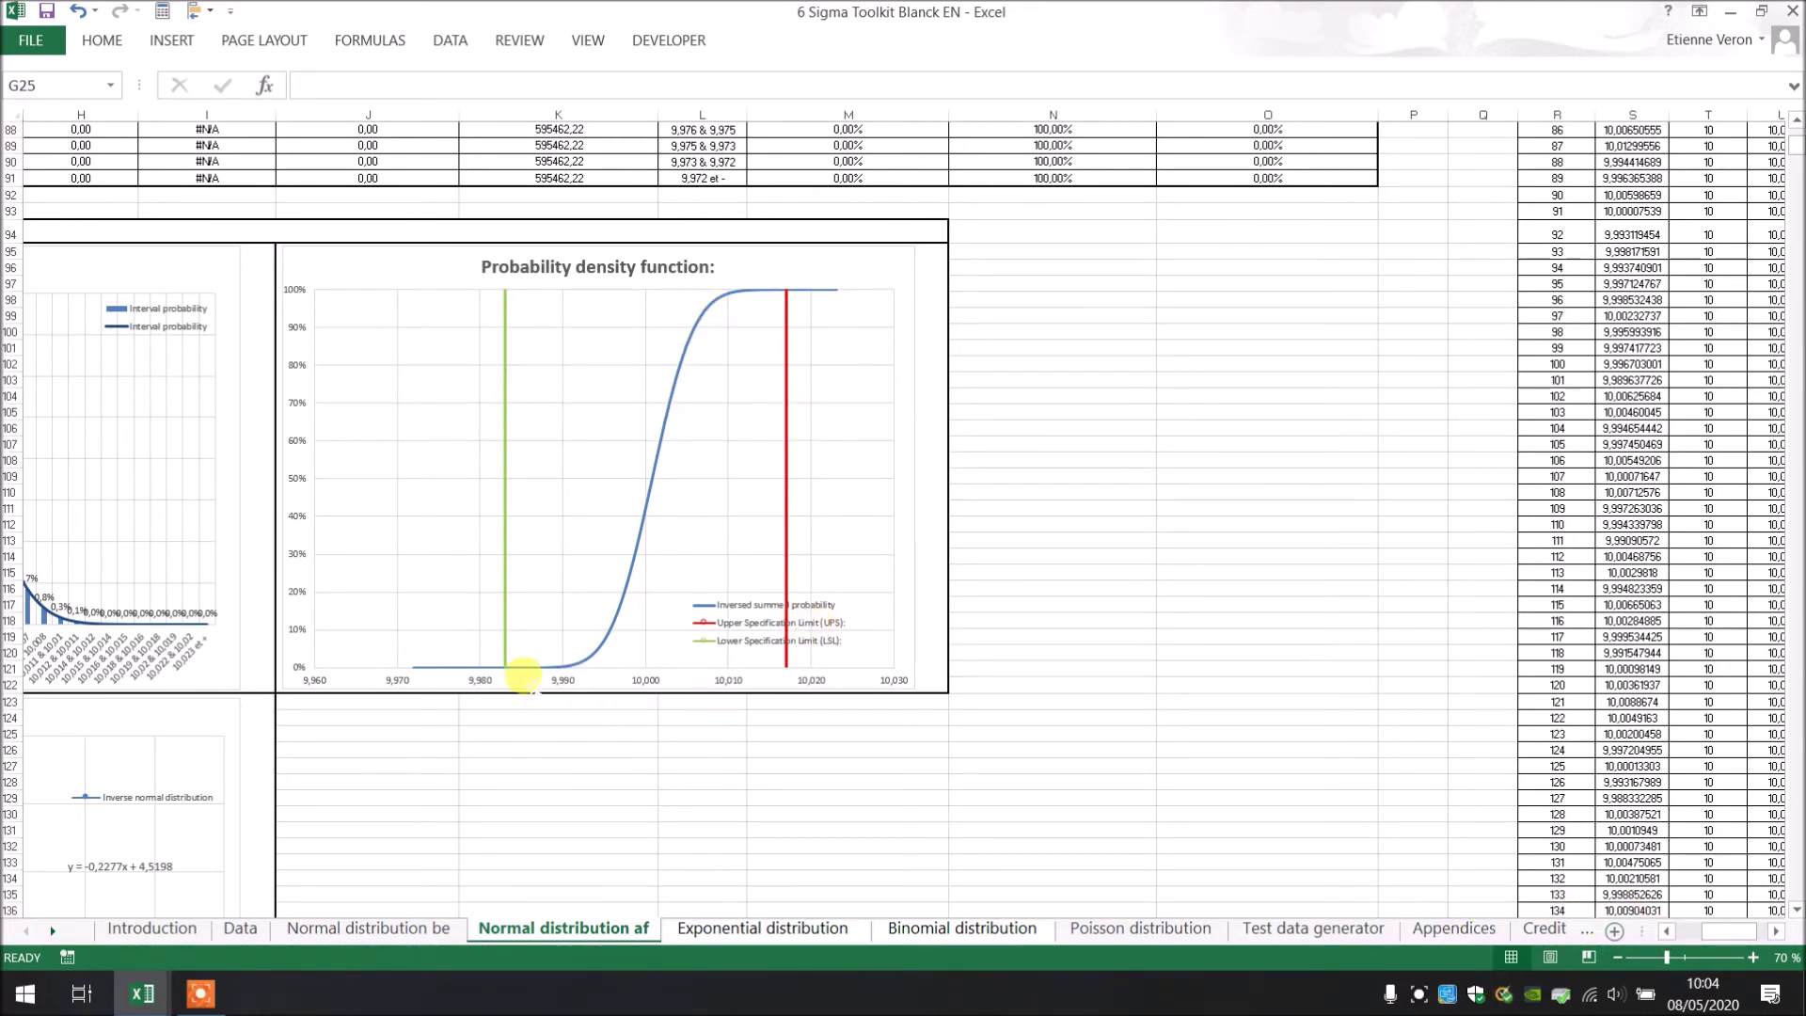
# Step: Scroll through the Gaussian, normal probability plot and control chart, then back toward the top
pyautogui.click(1683, 931)
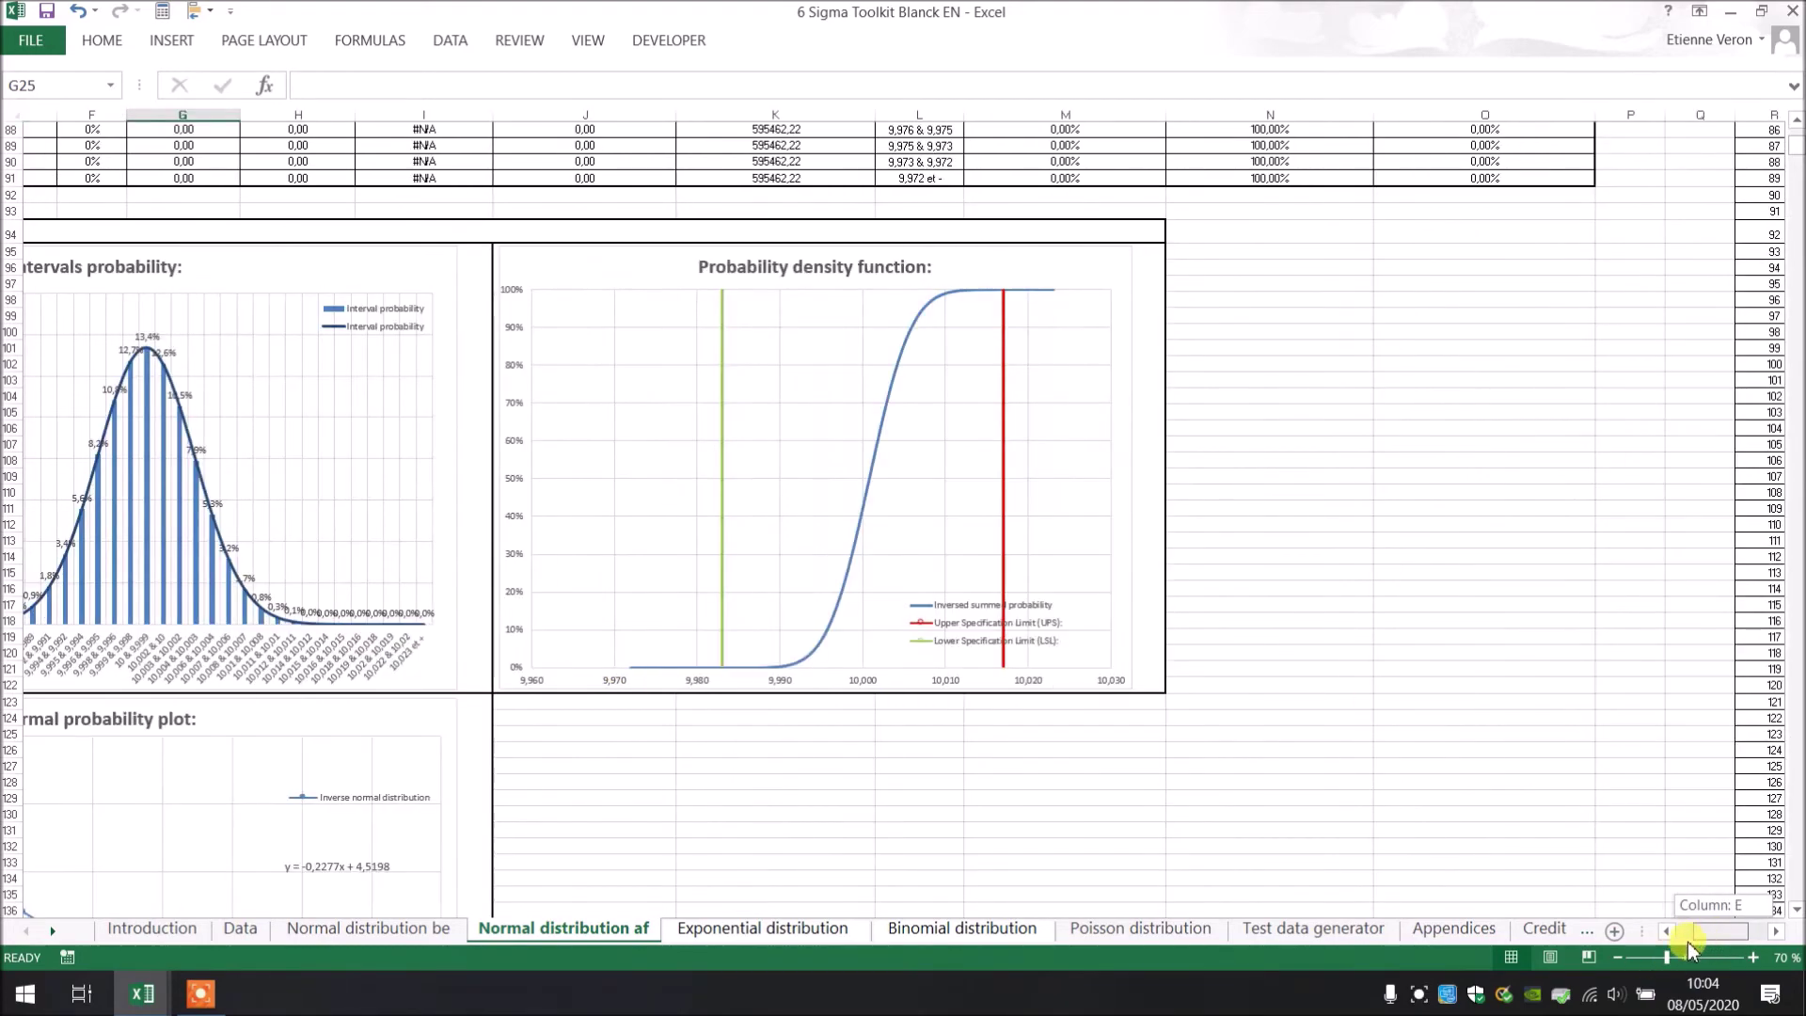
pyautogui.scroll(-7, 330, 714)
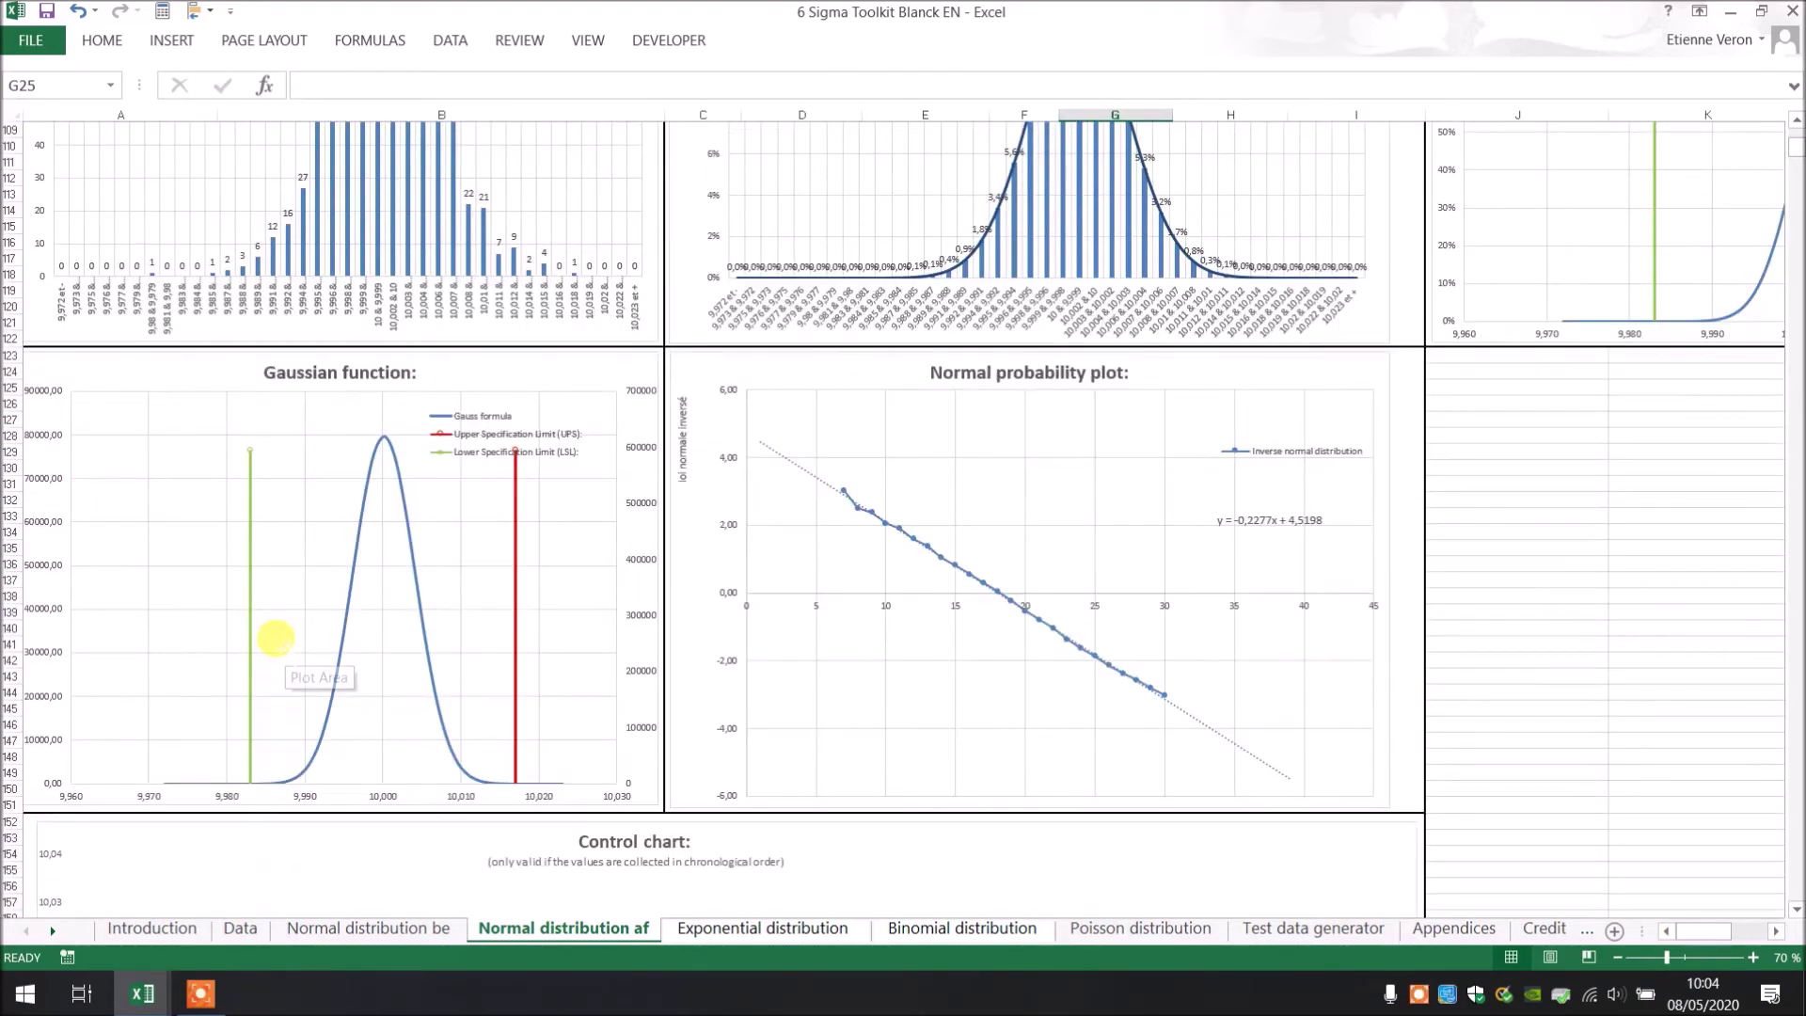
pyautogui.scroll(-2, 275, 639)
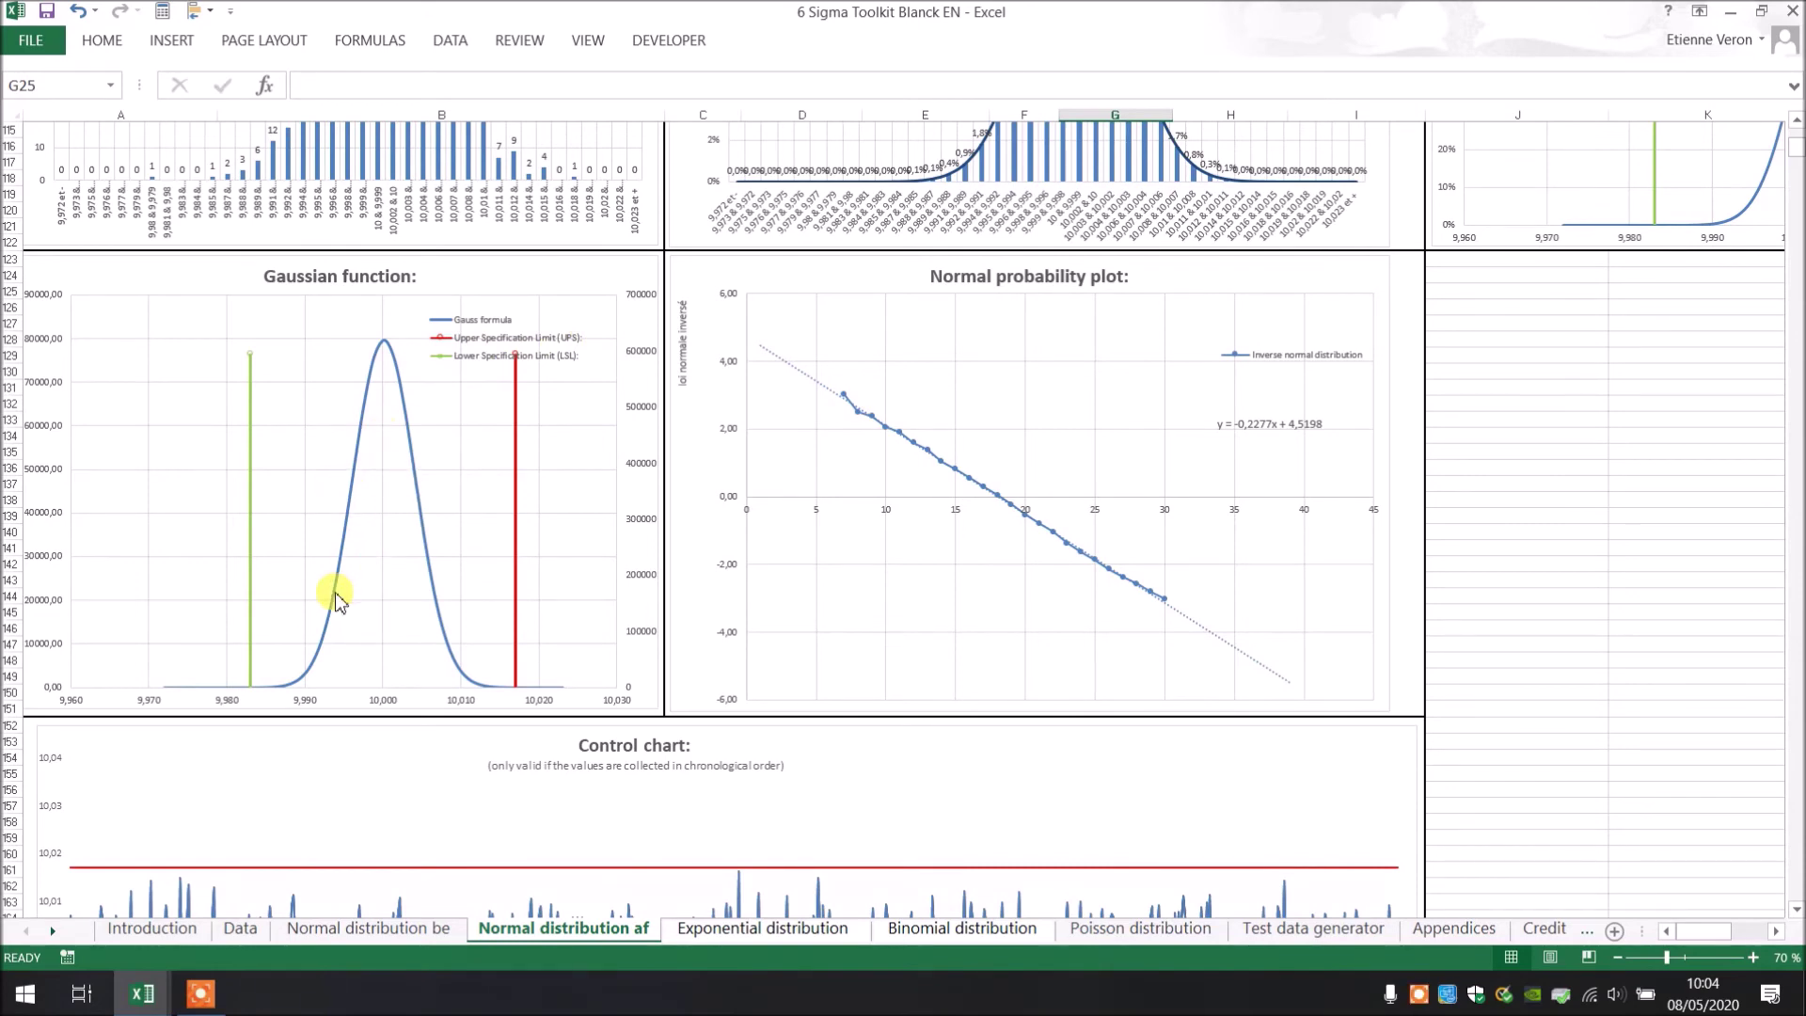
pyautogui.moveTo(338, 600)
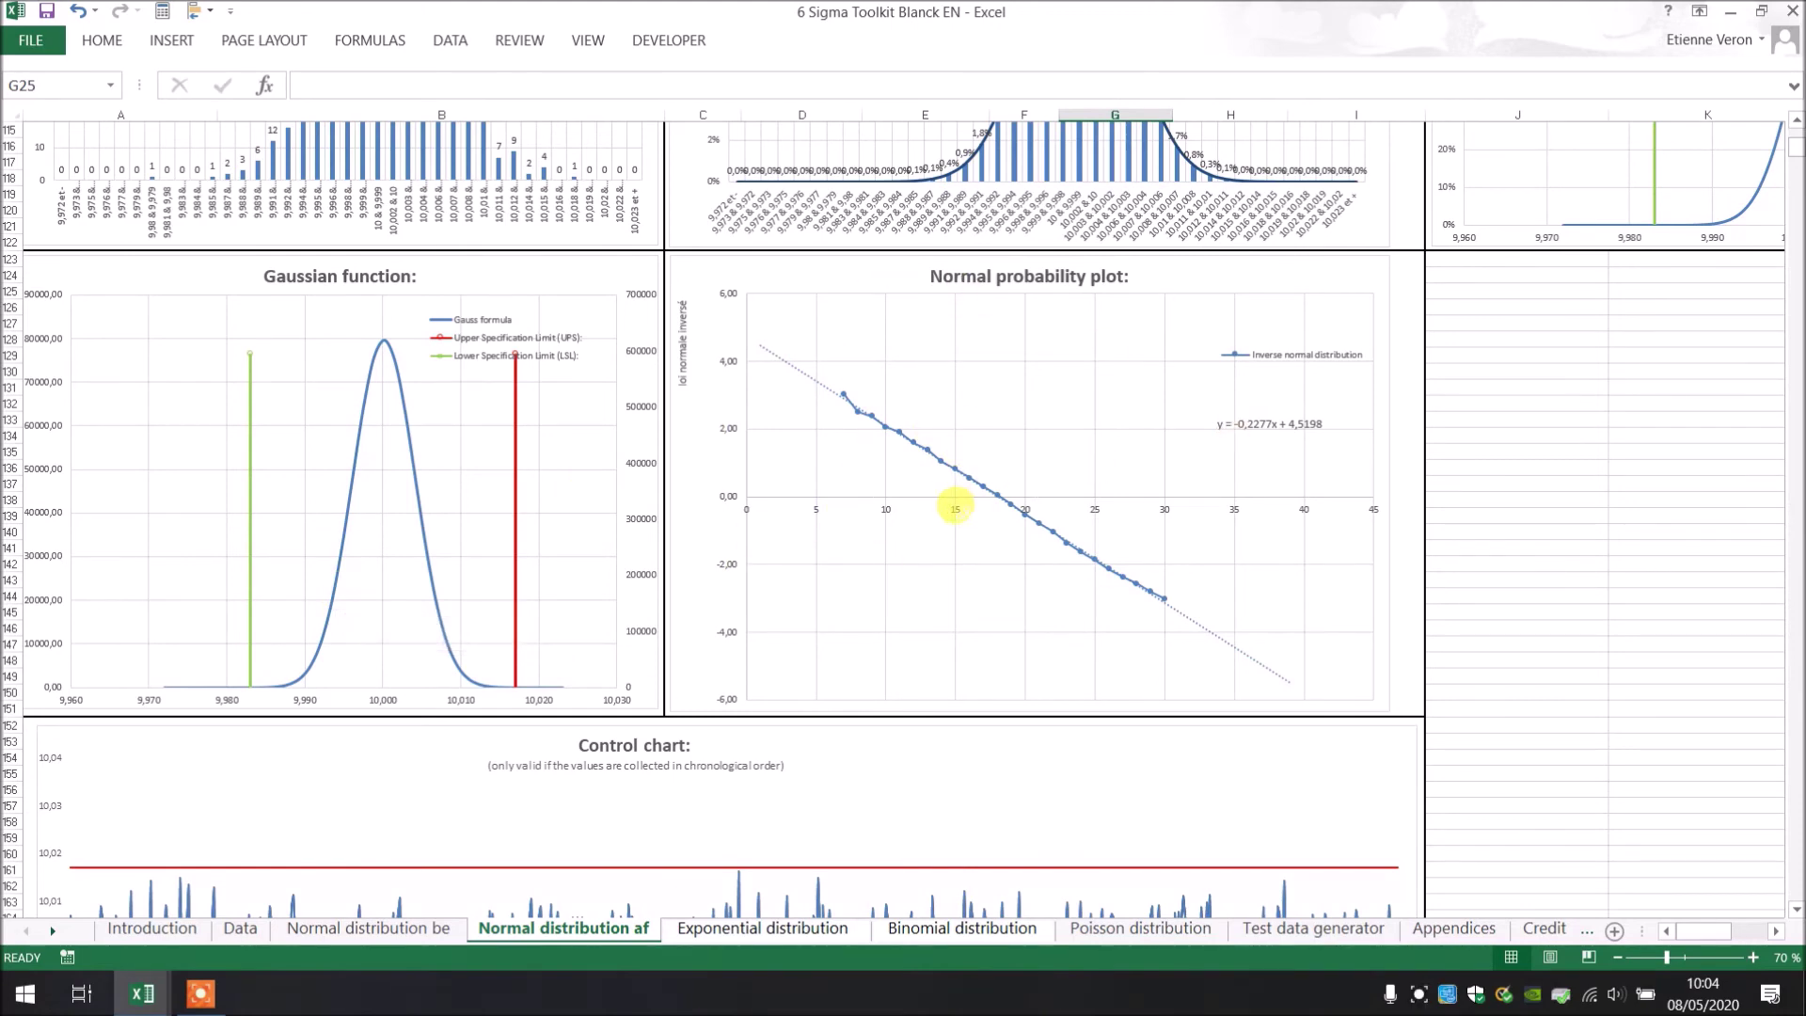
pyautogui.scroll(-7, 951, 504)
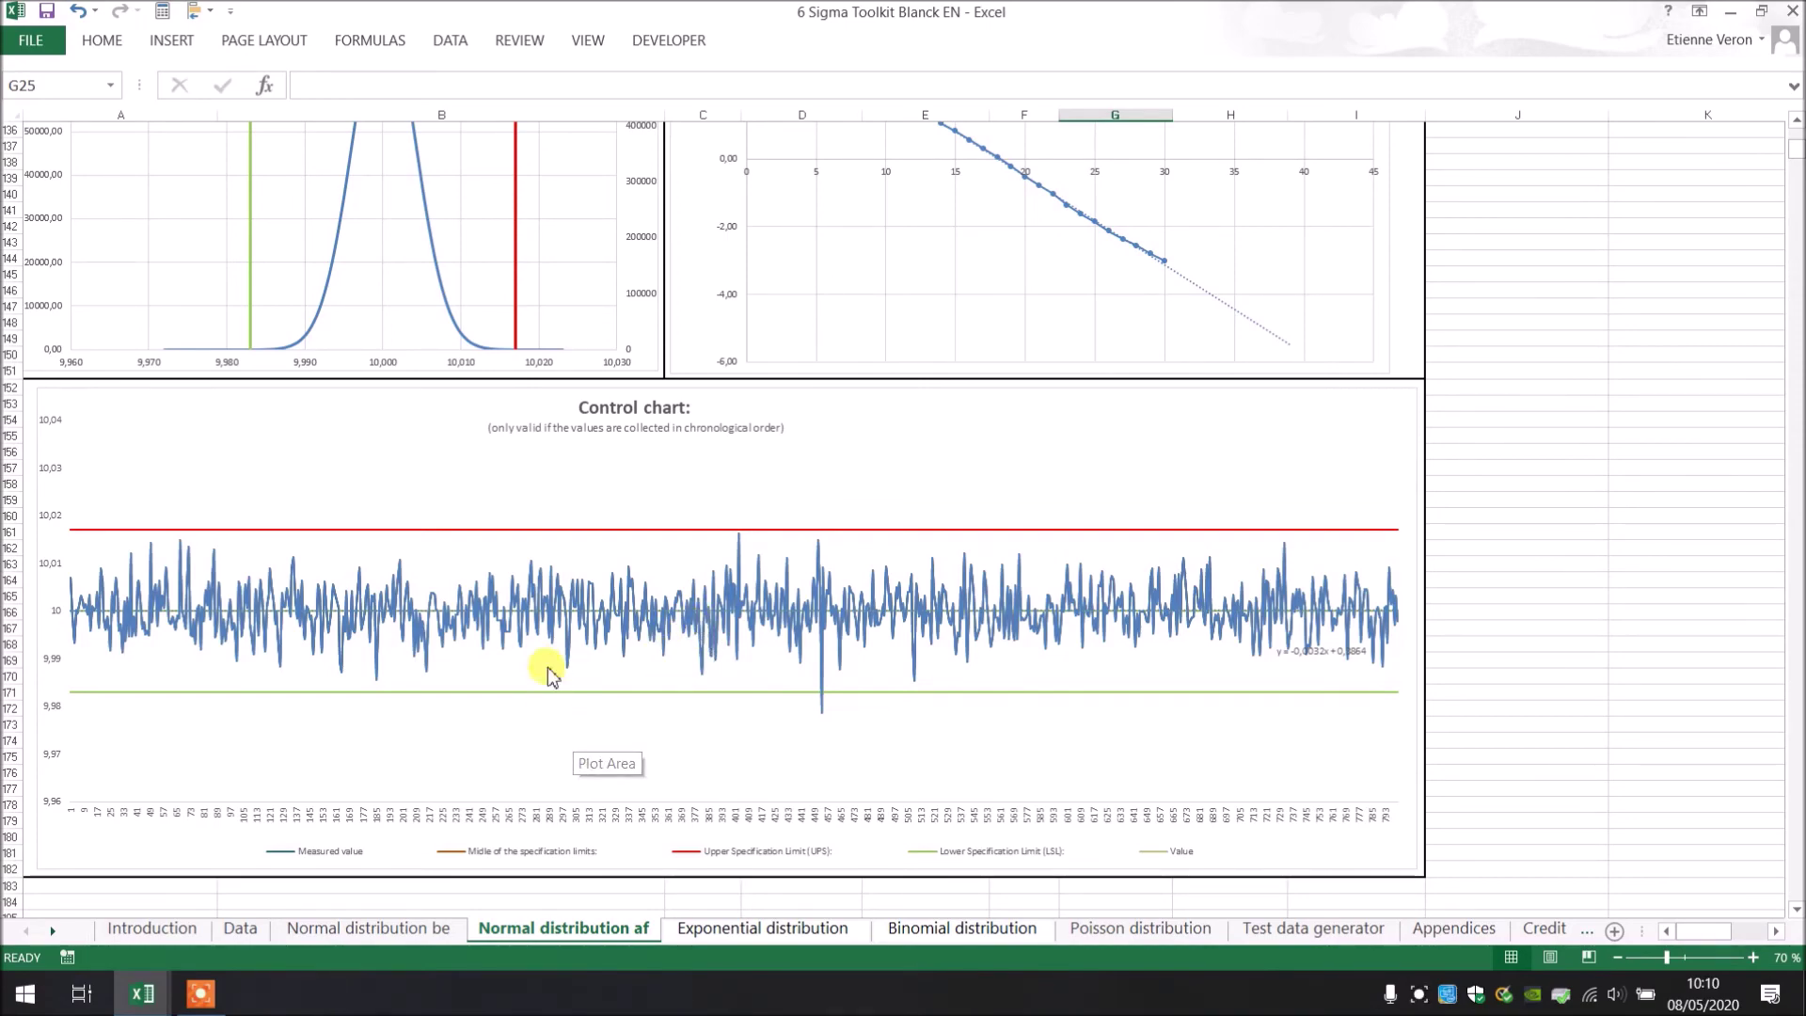
pyautogui.scroll(20, 544, 673)
pyautogui.scroll(16, 607, 571)
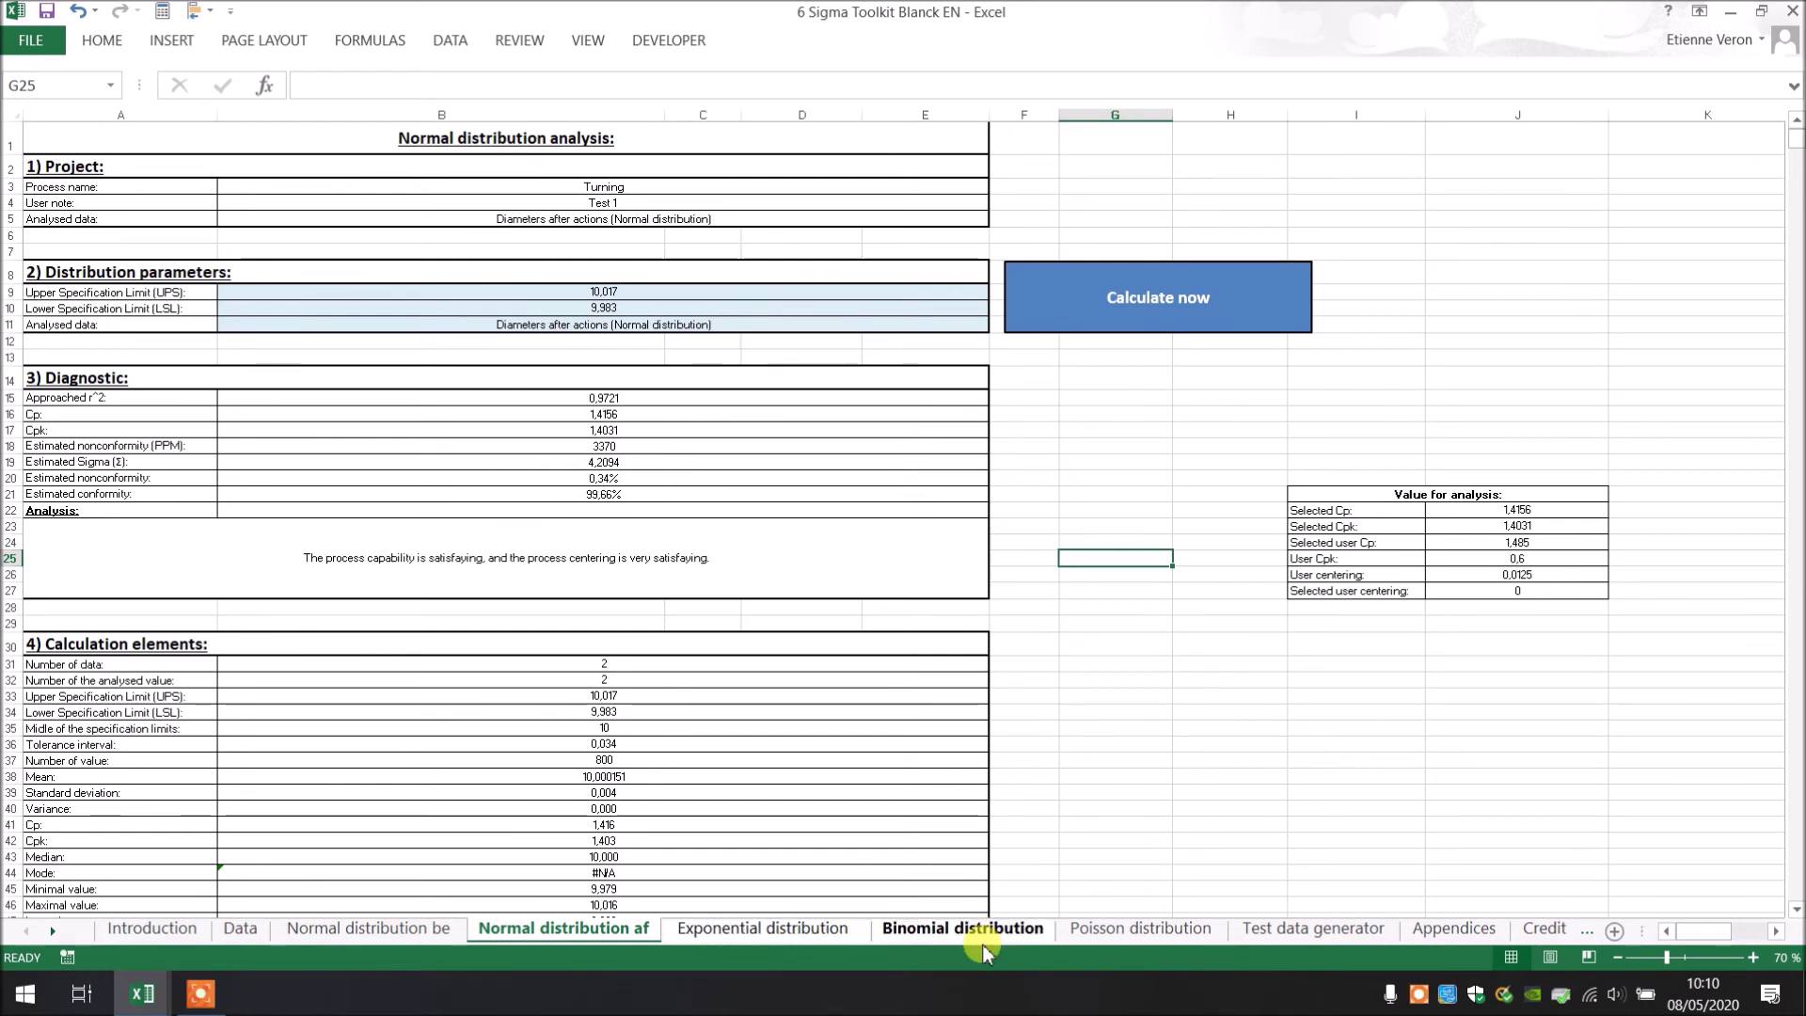
# Step: Open the Test data generator sheet and inspect its generated tables and n 10, p 0,5 parameters
pyautogui.click(1269, 938)
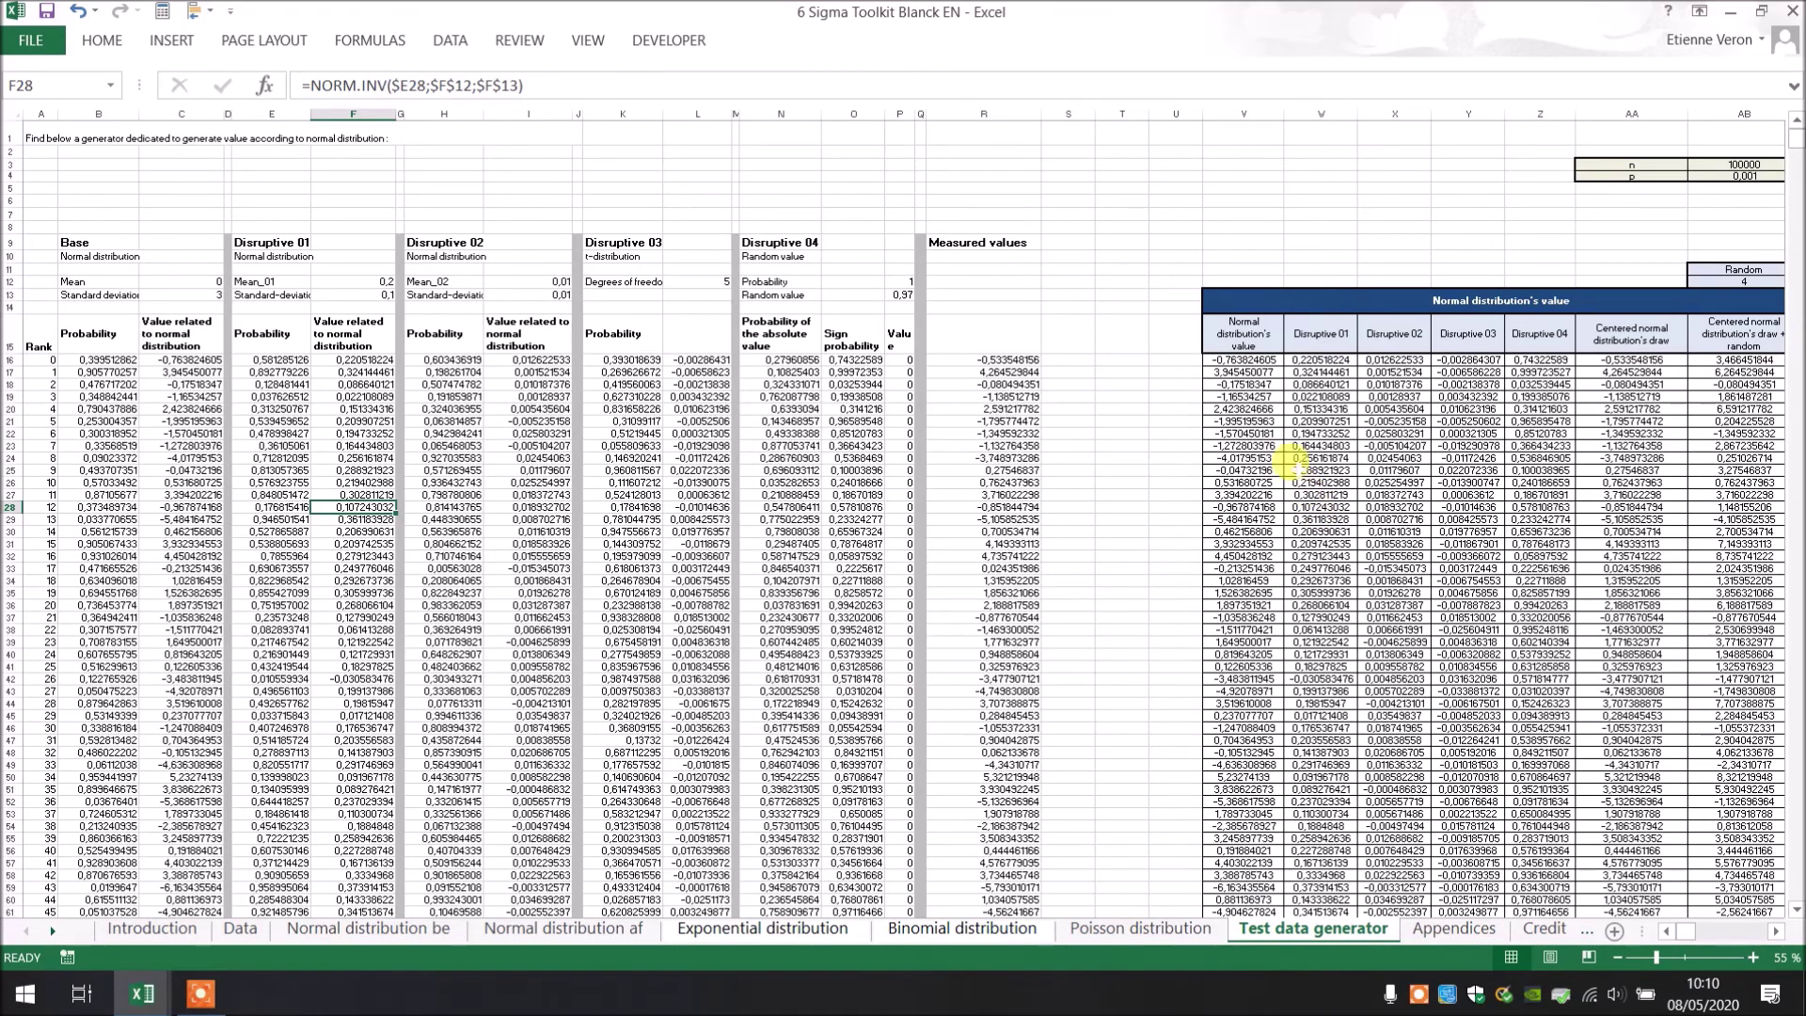
pyautogui.moveTo(1368, 468); pyautogui.dragTo(1726, 640)
pyautogui.moveTo(668, 384); pyautogui.dragTo(1473, 480)
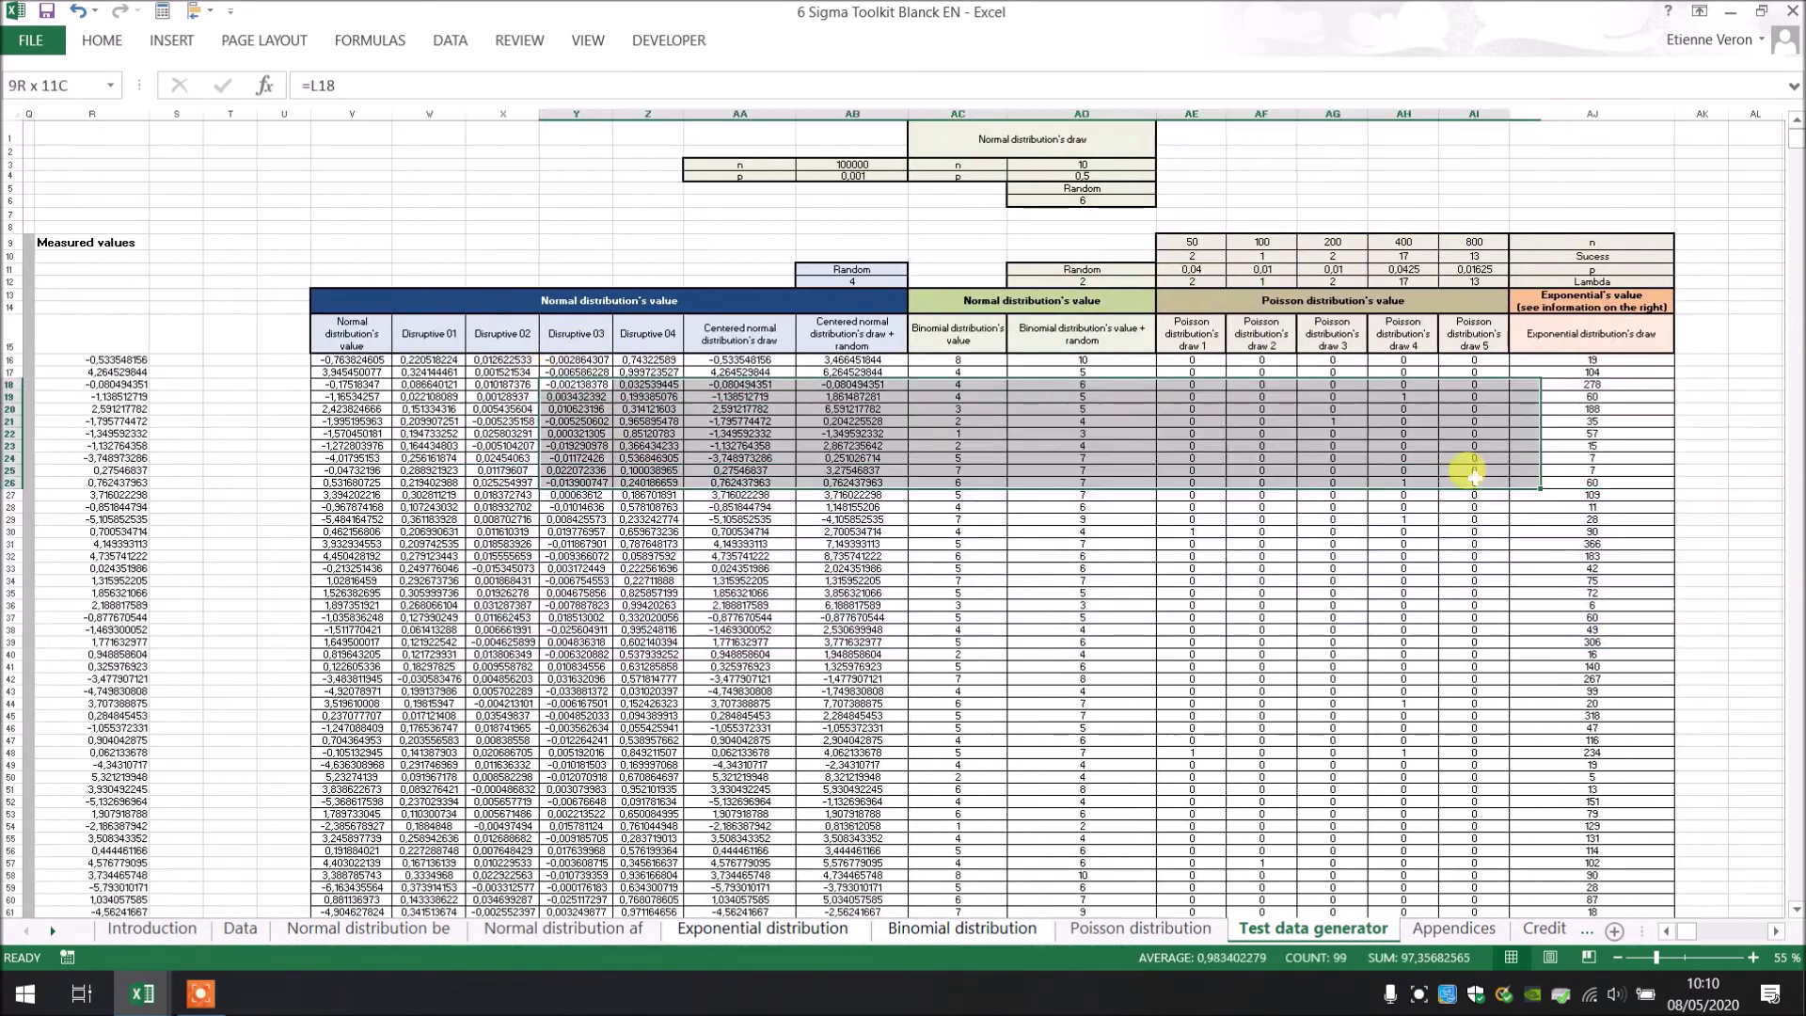
pyautogui.moveTo(627, 301); pyautogui.dragTo(1604, 291)
pyautogui.moveTo(1052, 166); pyautogui.dragTo(1063, 178)
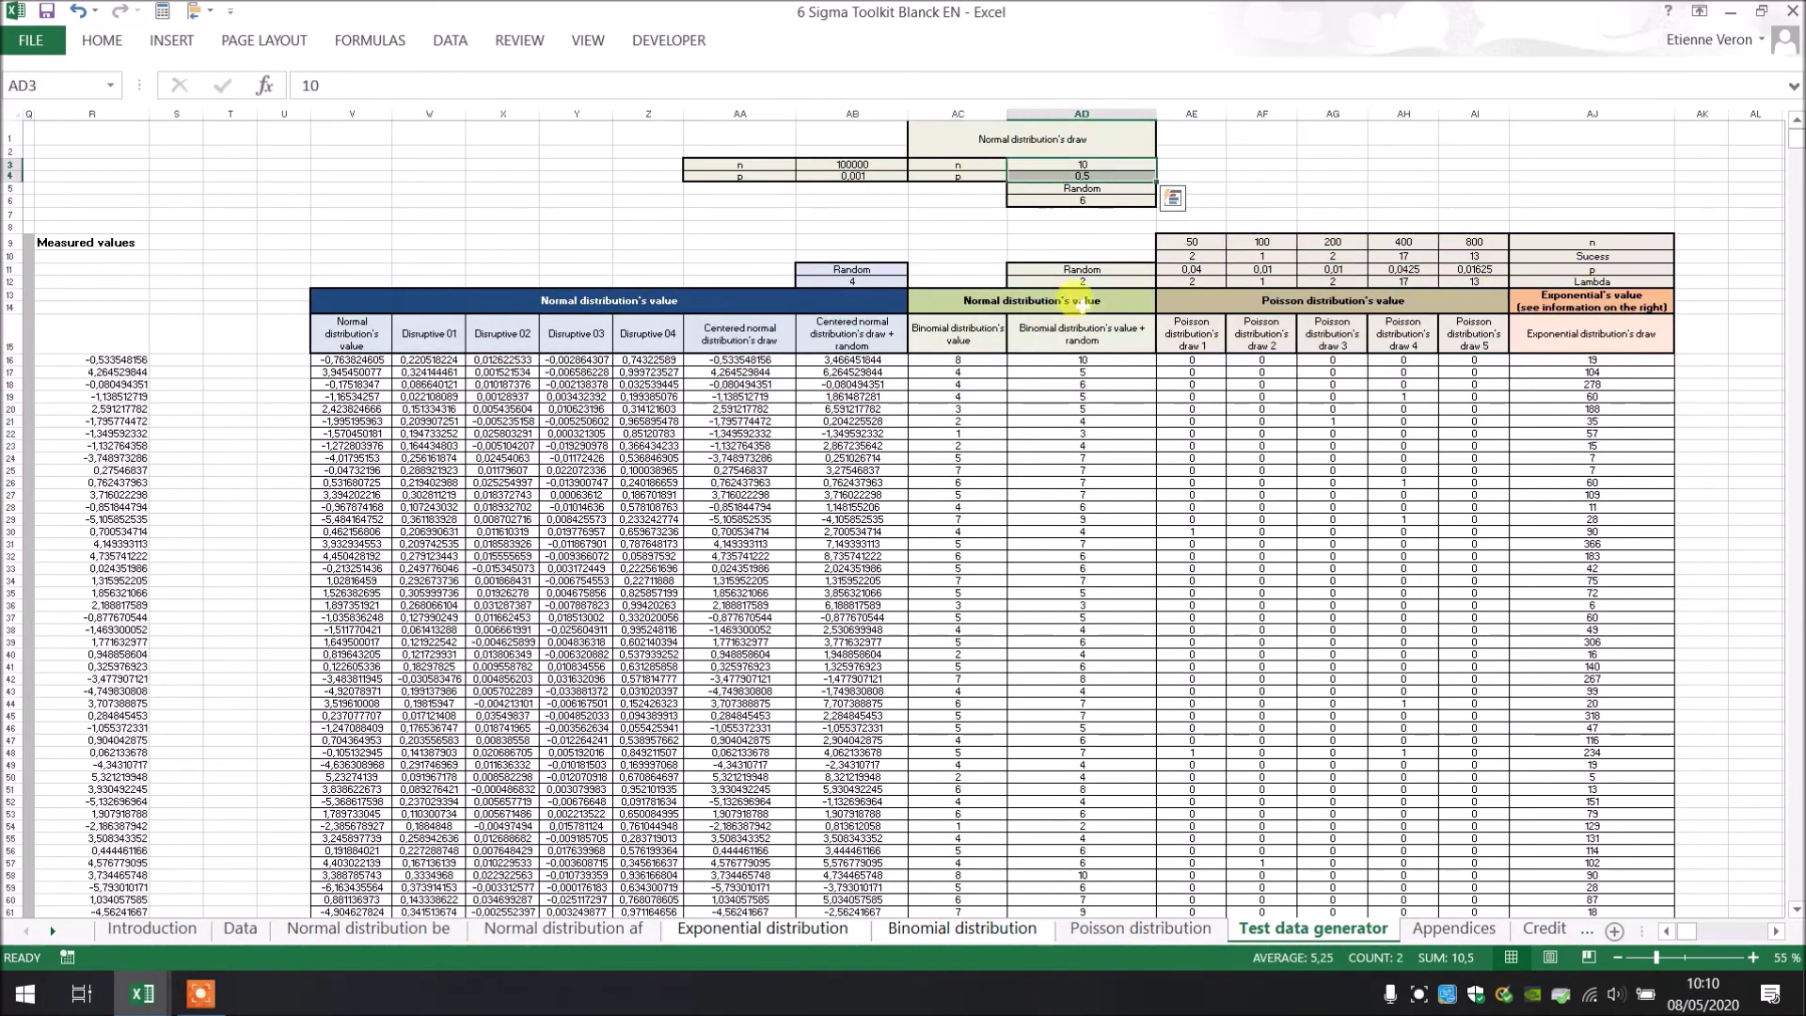
# Step: Inspect the Appendices' Sigma compact and Cp & Cpk analysis tables, then open the Credit sheet
pyautogui.click(1463, 931)
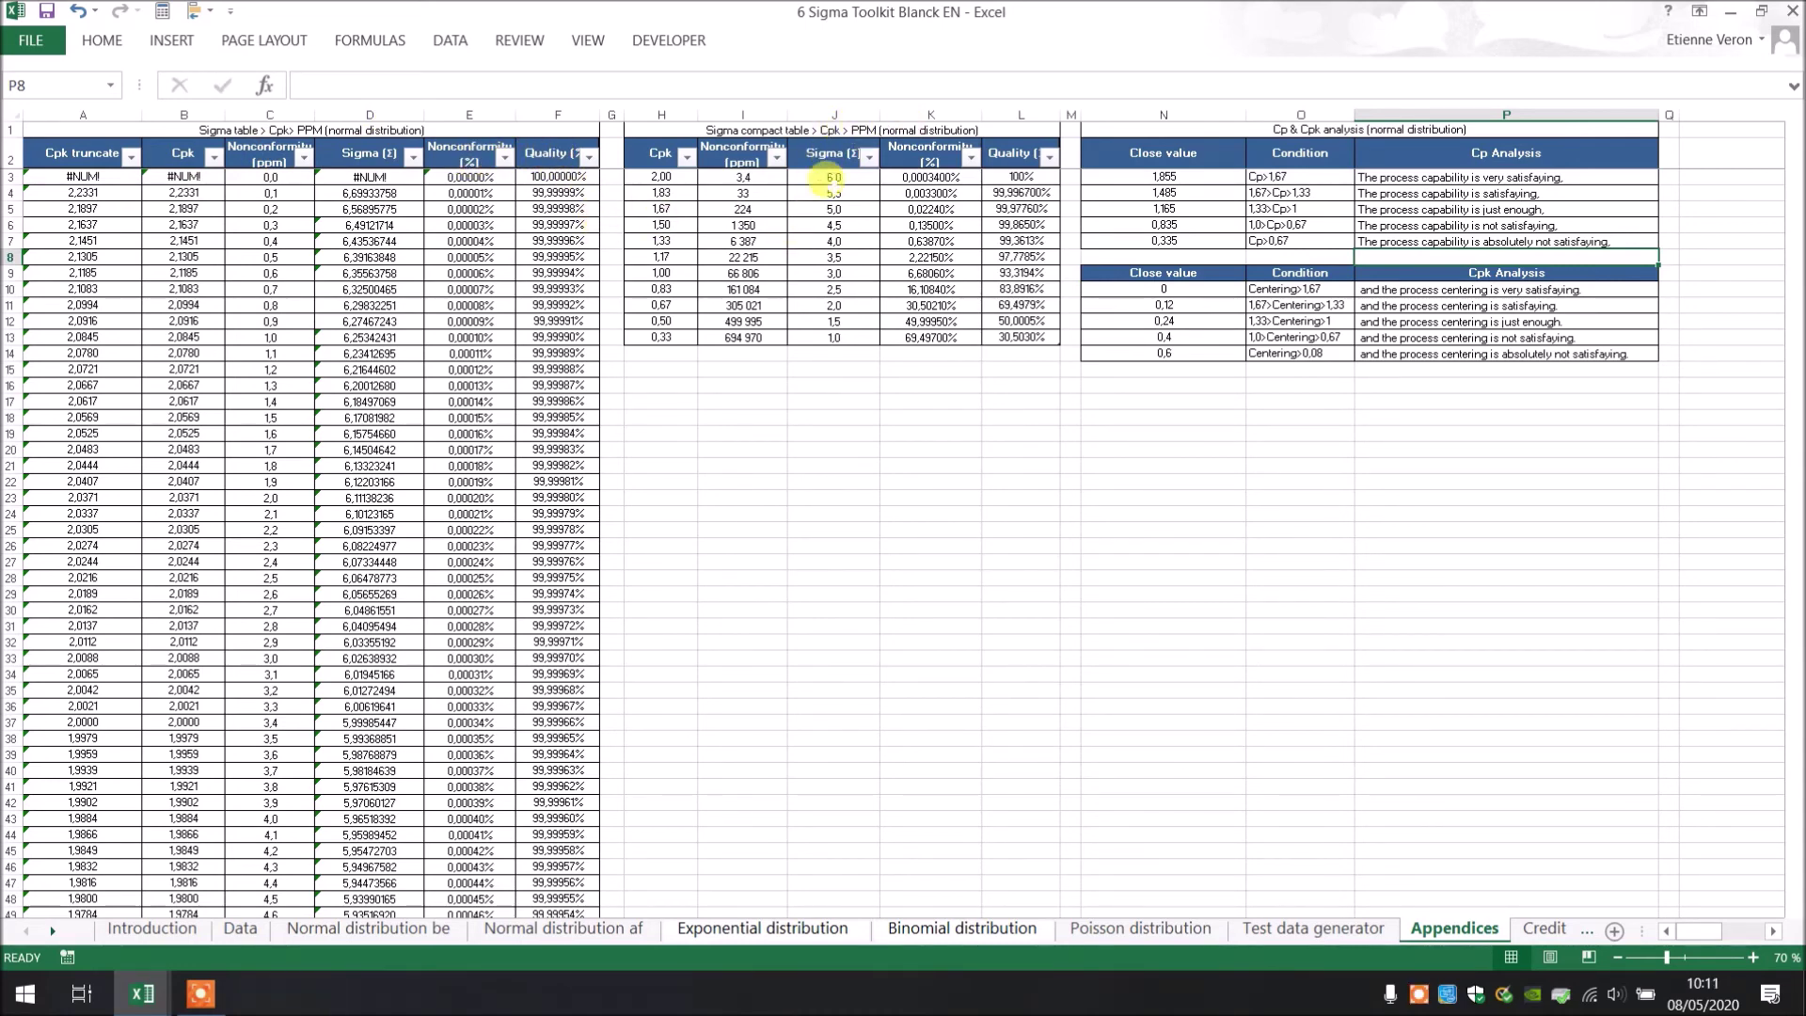
pyautogui.click(661, 192)
pyautogui.moveTo(847, 228); pyautogui.dragTo(1023, 285)
pyautogui.click(1023, 288)
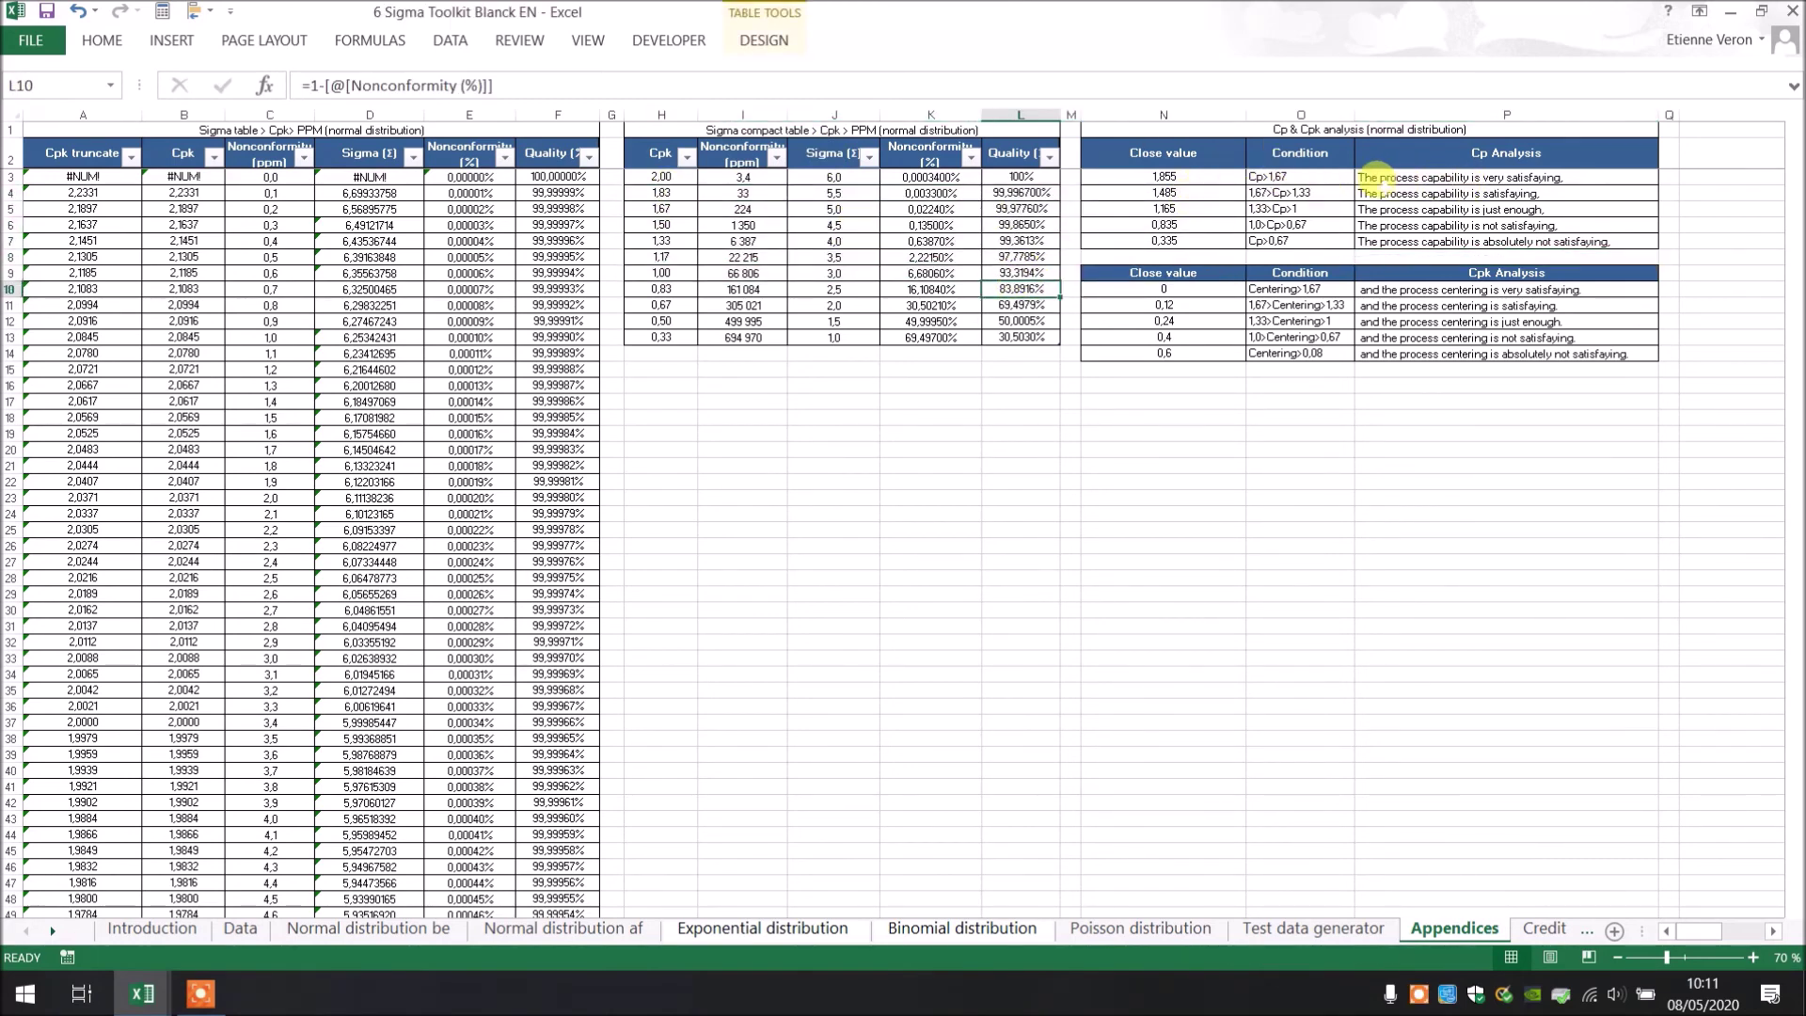
pyautogui.moveTo(1459, 192); pyautogui.dragTo(1192, 289)
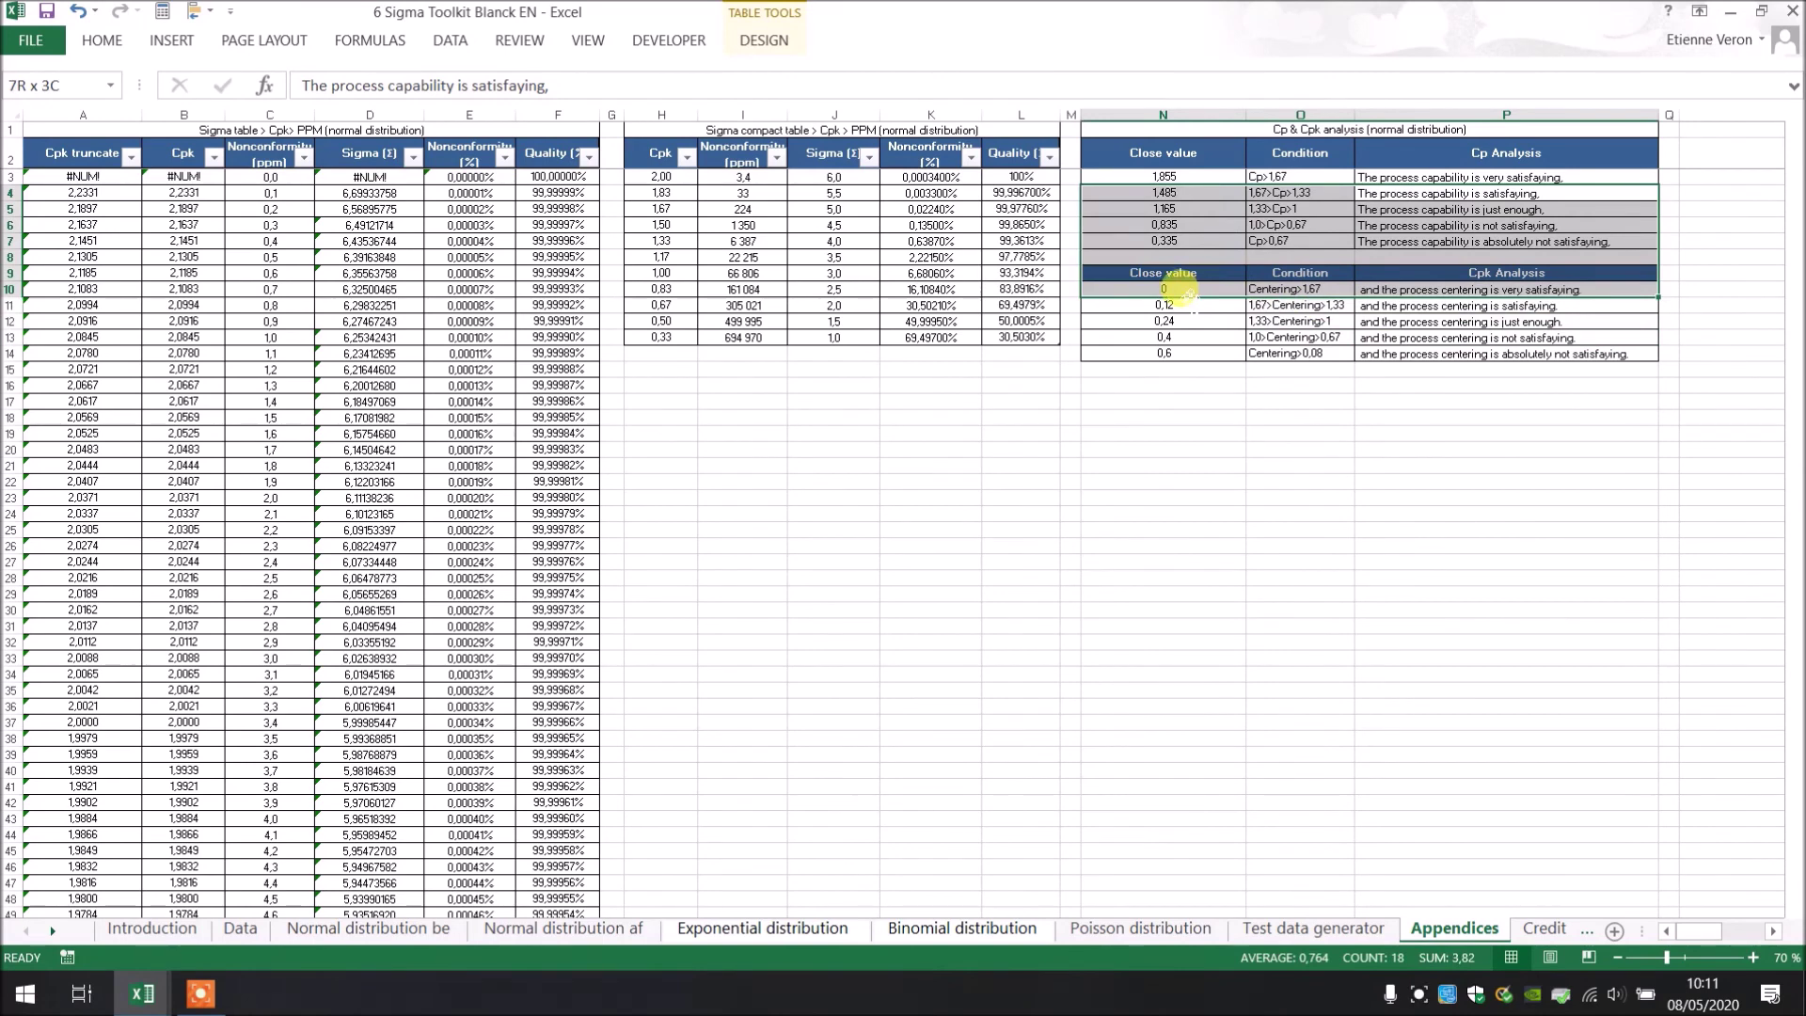
pyautogui.click(1542, 930)
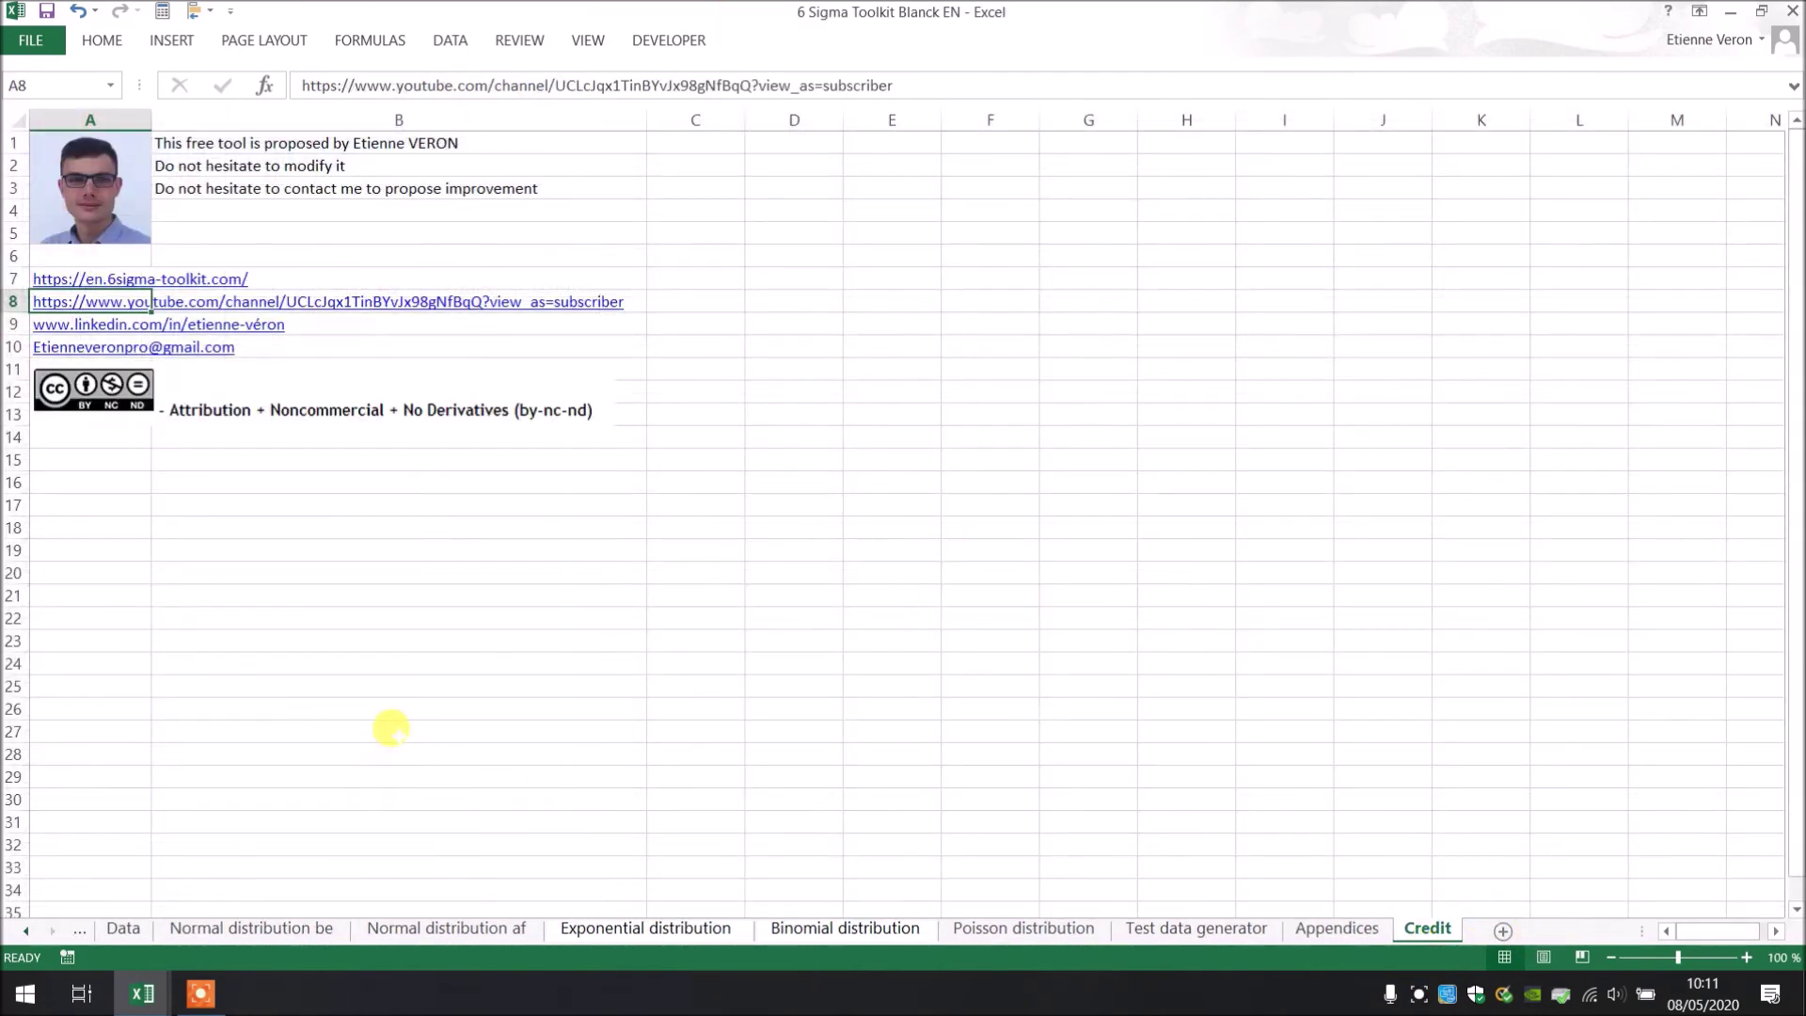
# Step: Check the before-actions diameter column, then select the 10,017/9,983 limits on 'Normal distribution be'
pyautogui.click(80, 931)
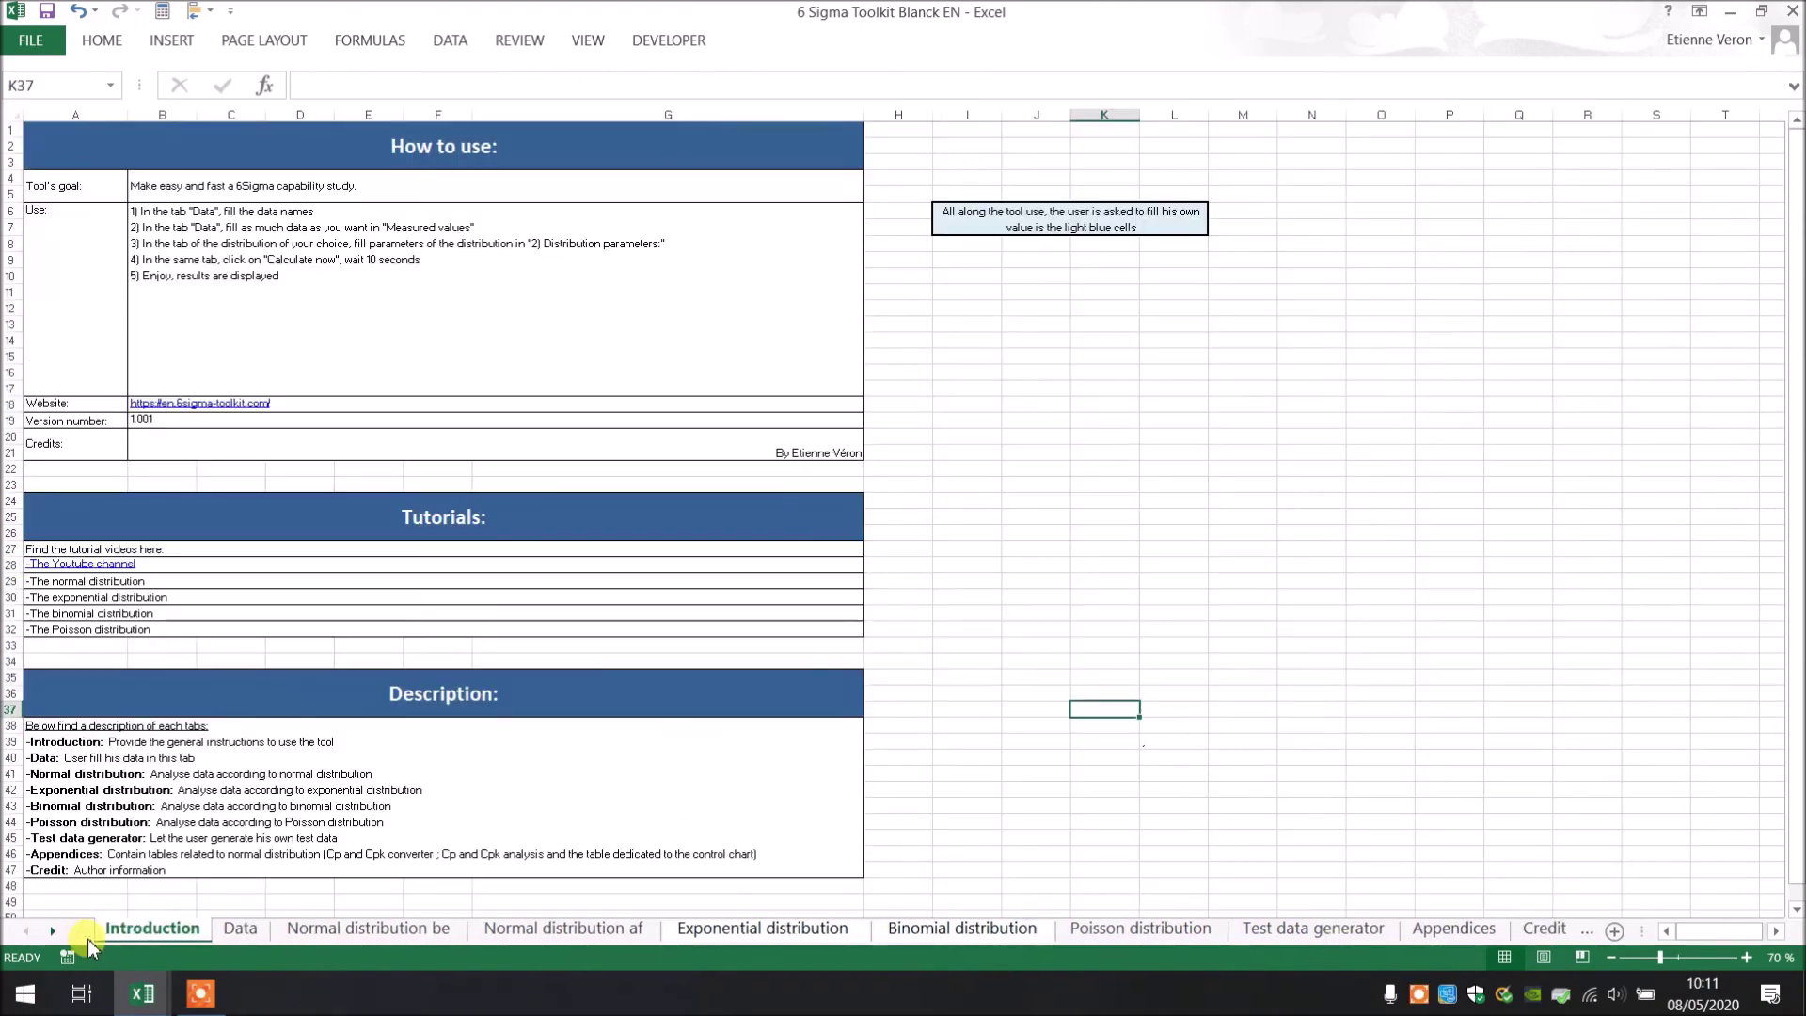
pyautogui.click(241, 929)
pyautogui.moveTo(230, 320); pyautogui.dragTo(252, 649)
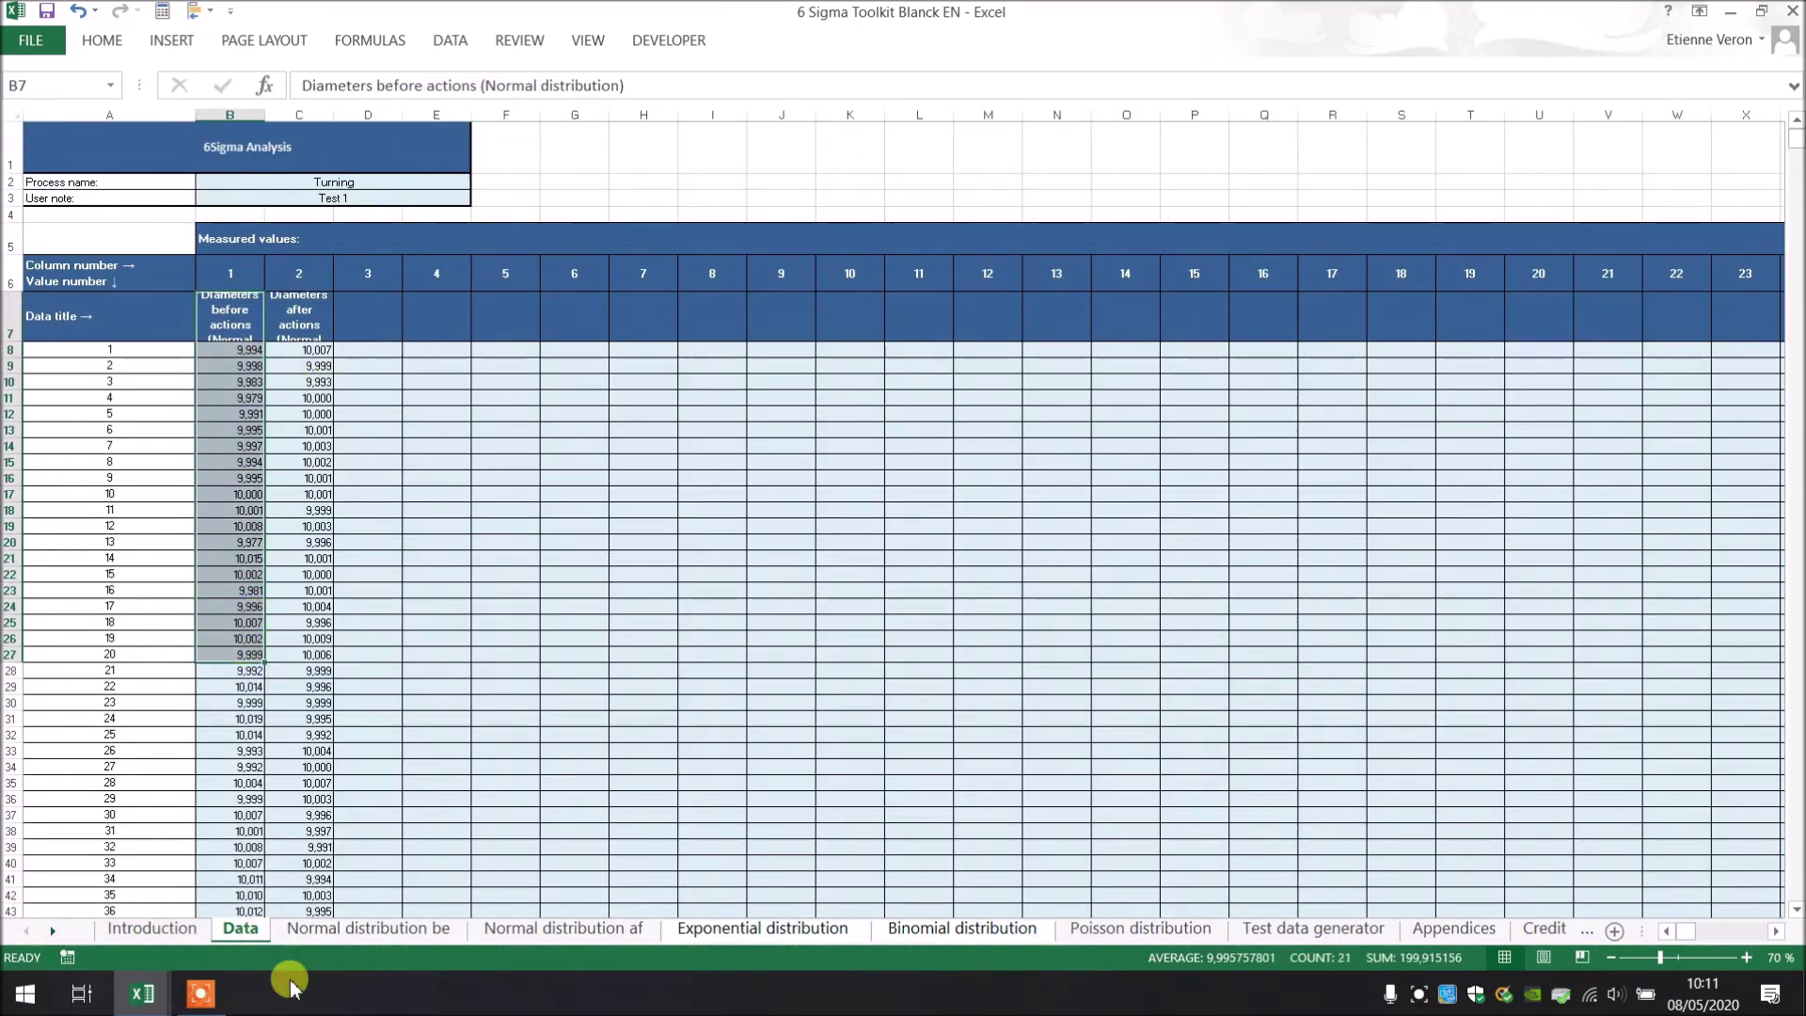
pyautogui.click(386, 929)
pyautogui.moveTo(590, 294); pyautogui.dragTo(589, 308)
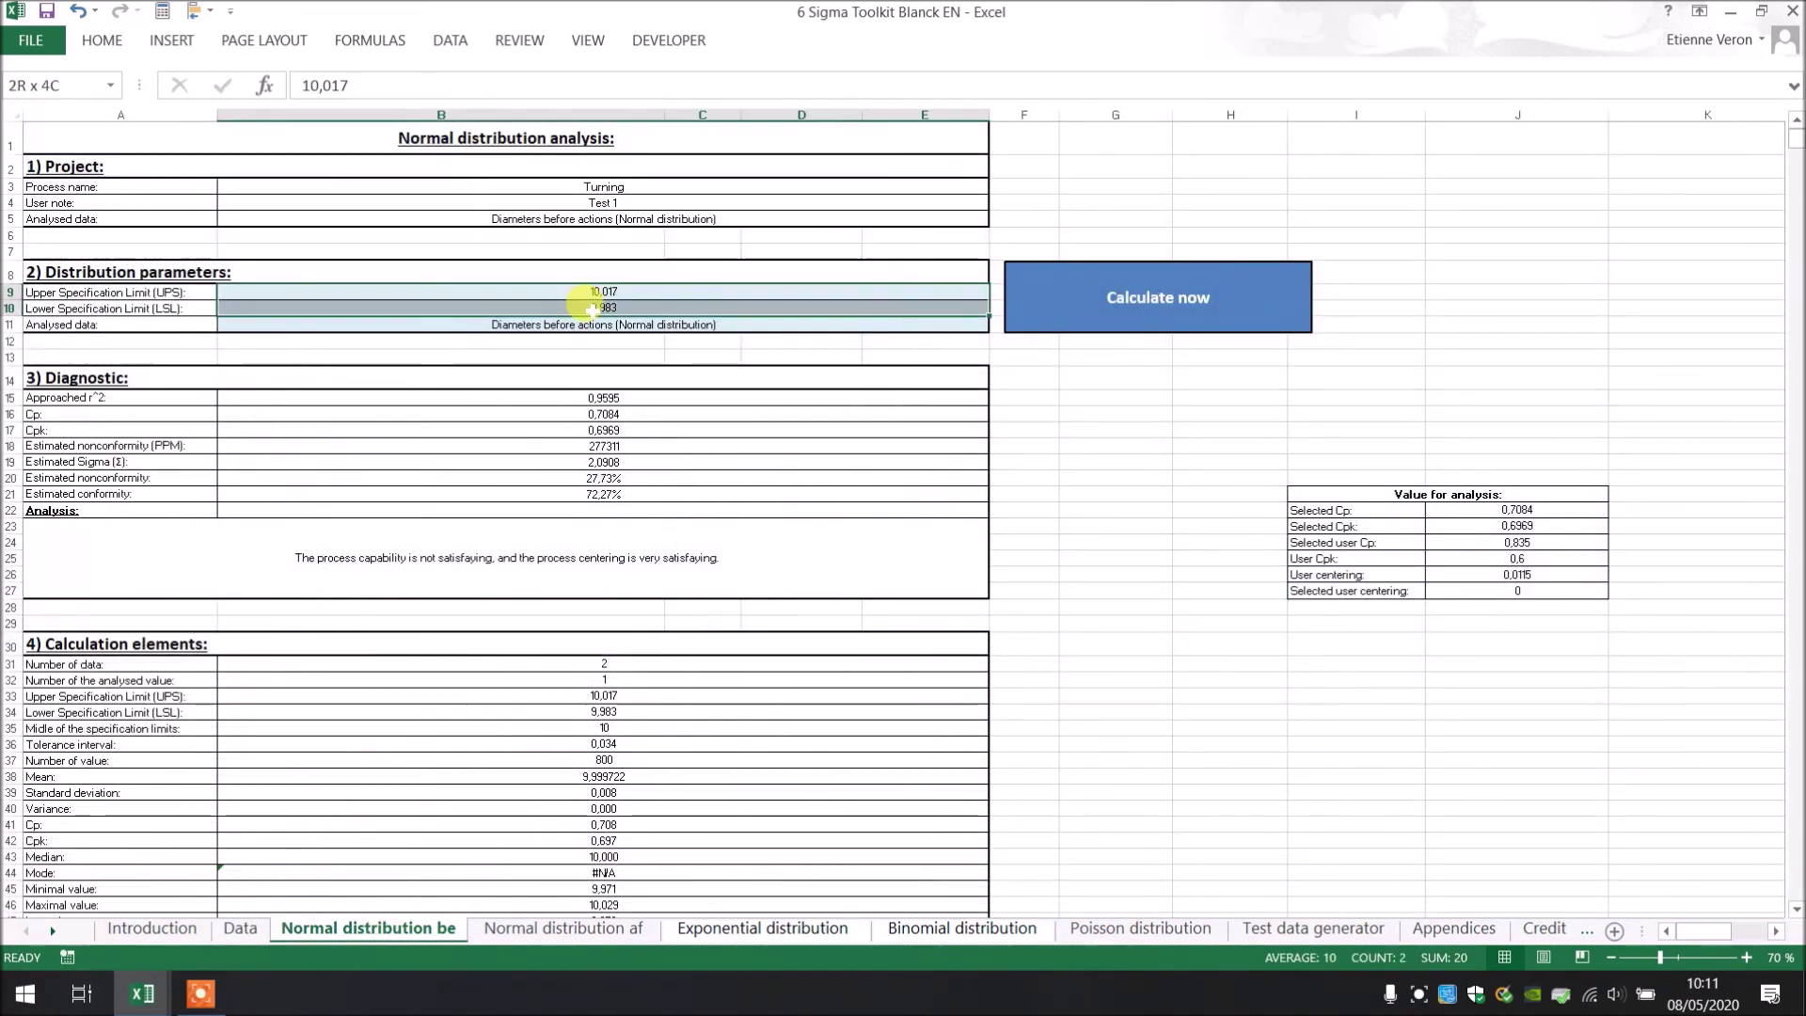